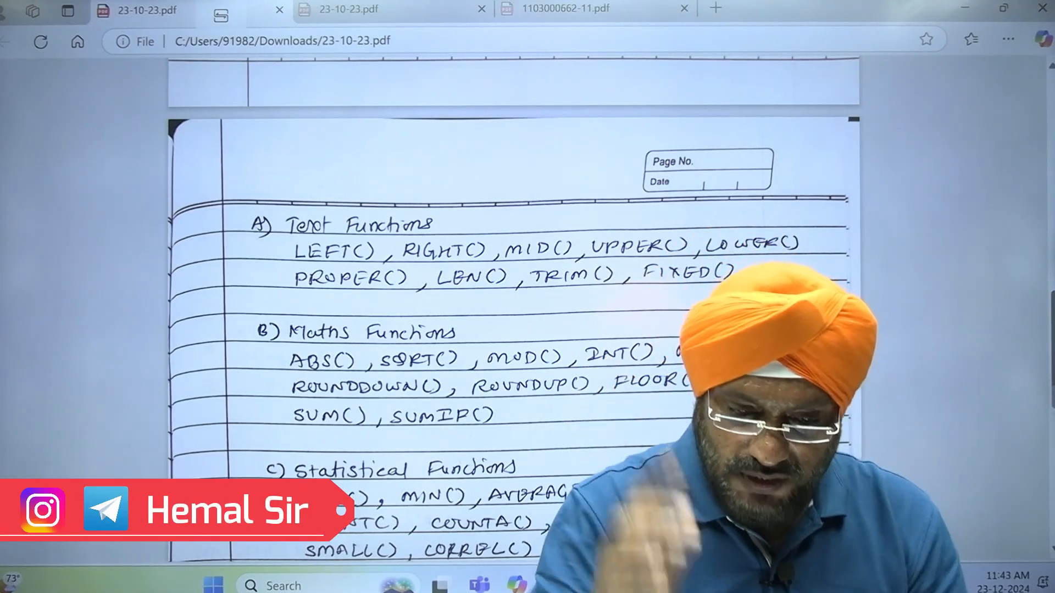
Capture the "B) Maths Functions" section of the handwritten notes PDF as a screen snip
scroll(514, 308, down, 2)
scroll(514, 308, down, 2)
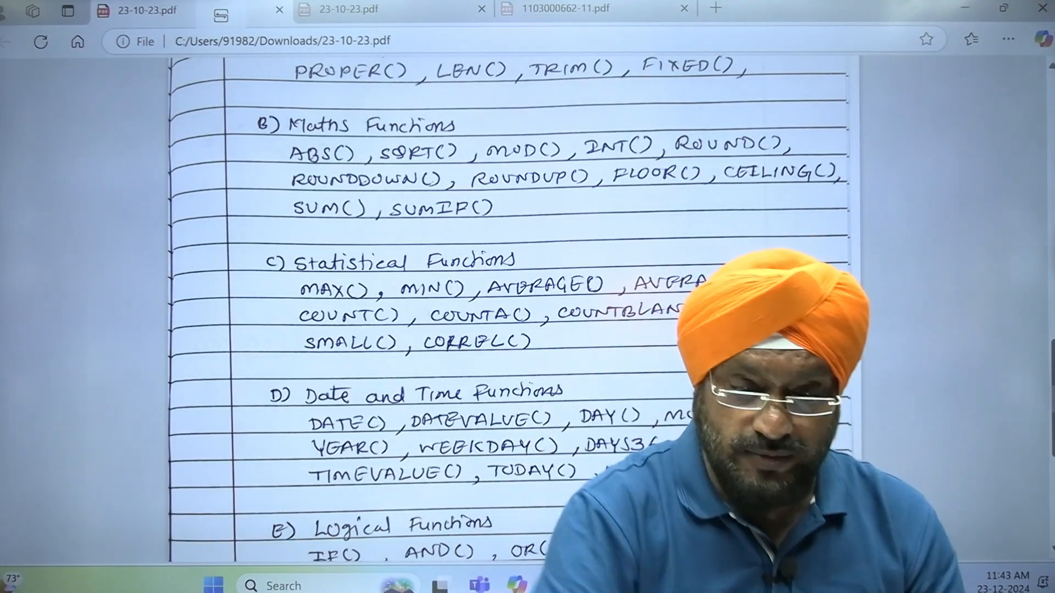
mouse_move(706, 585)
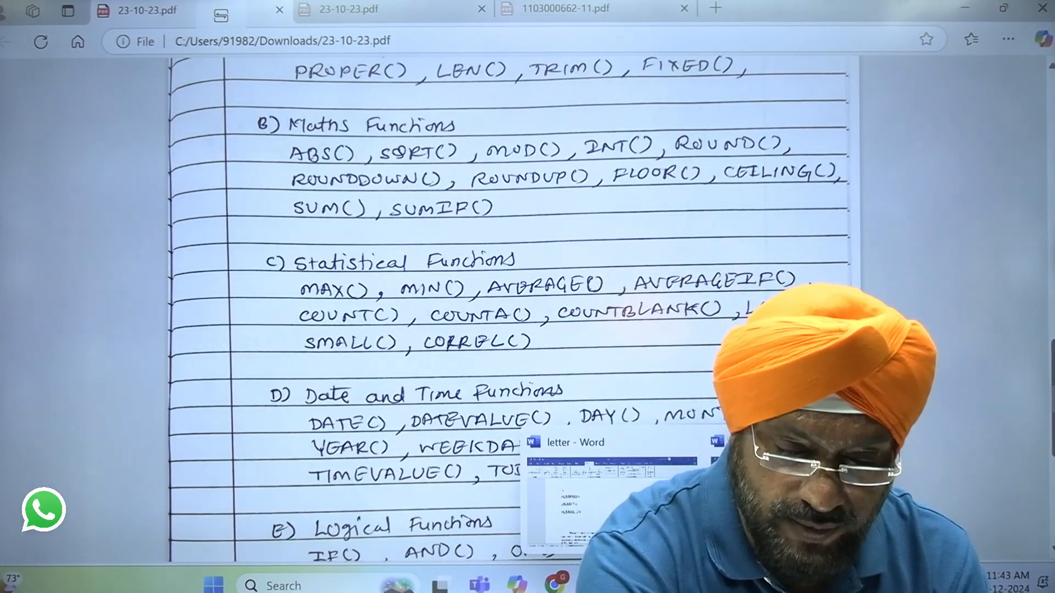
key(super+shift+s)
drag(222, 103, 859, 235)
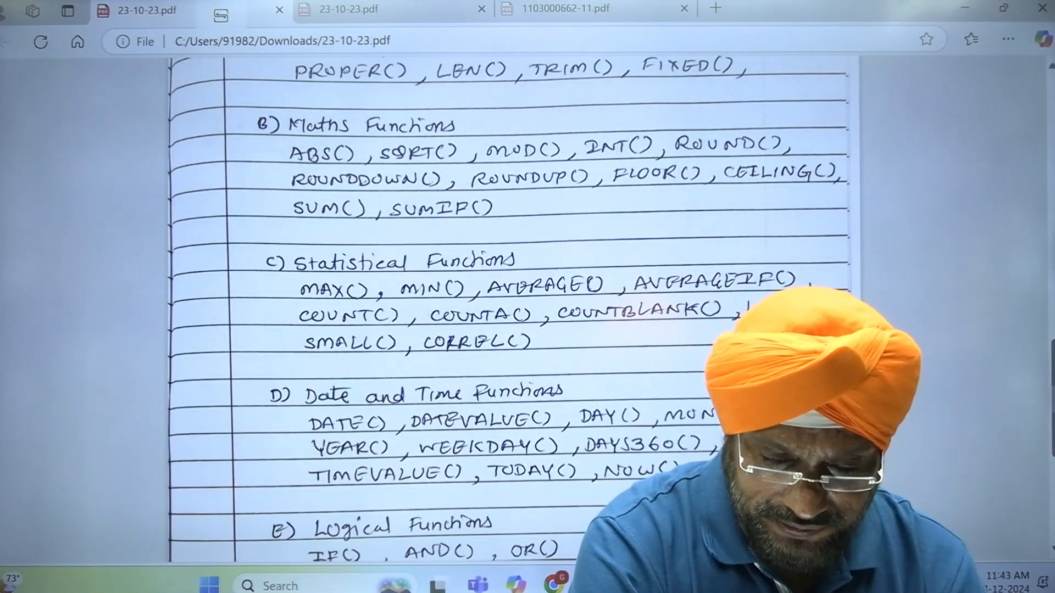
Switch to the Book2 workbook in Excel and paste the captured picture on a new worksheet
click(769, 585)
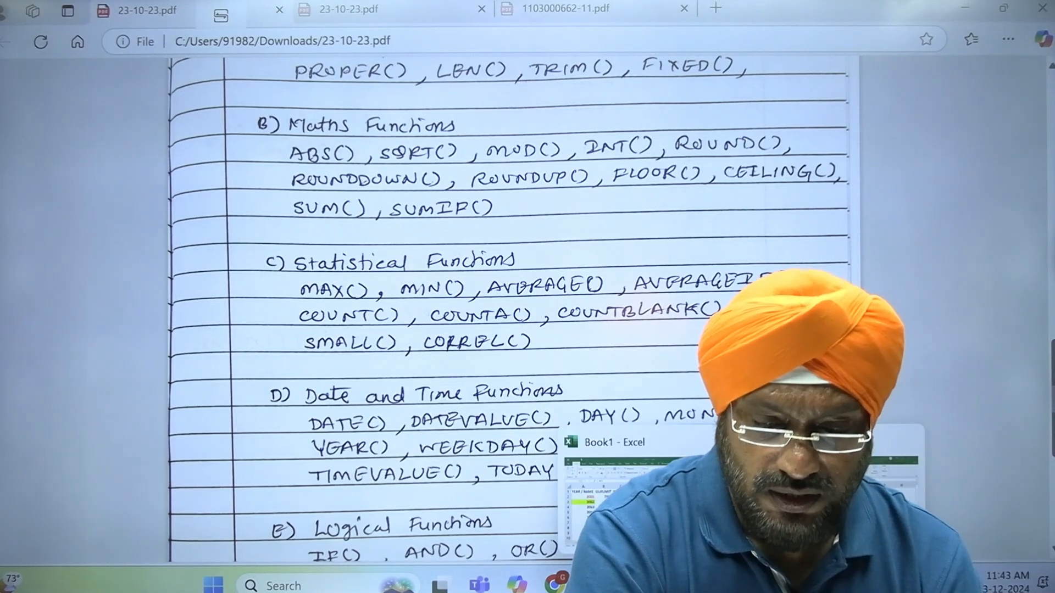
click(873, 505)
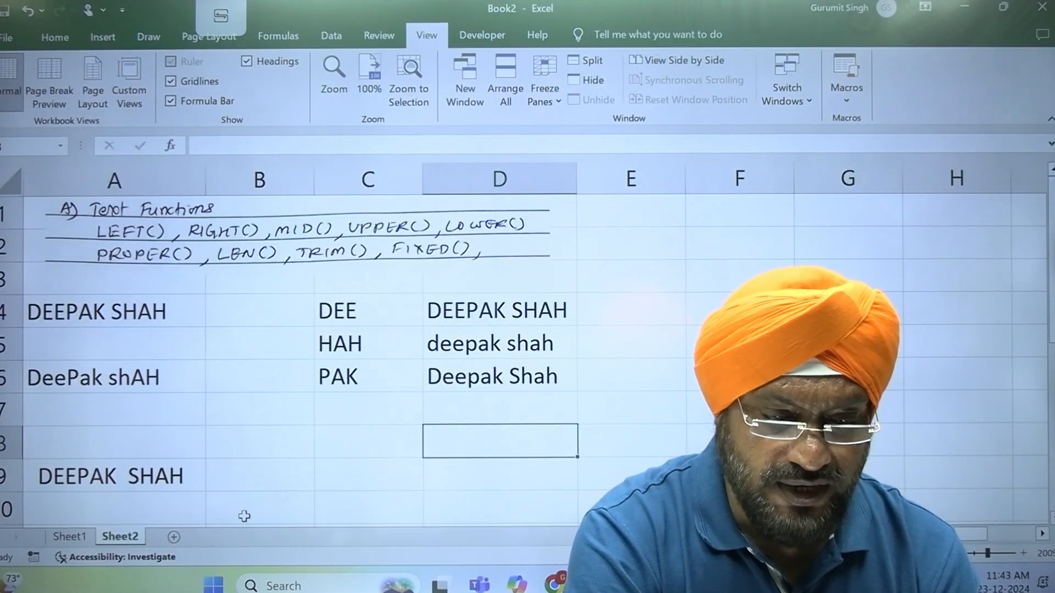
click(174, 537)
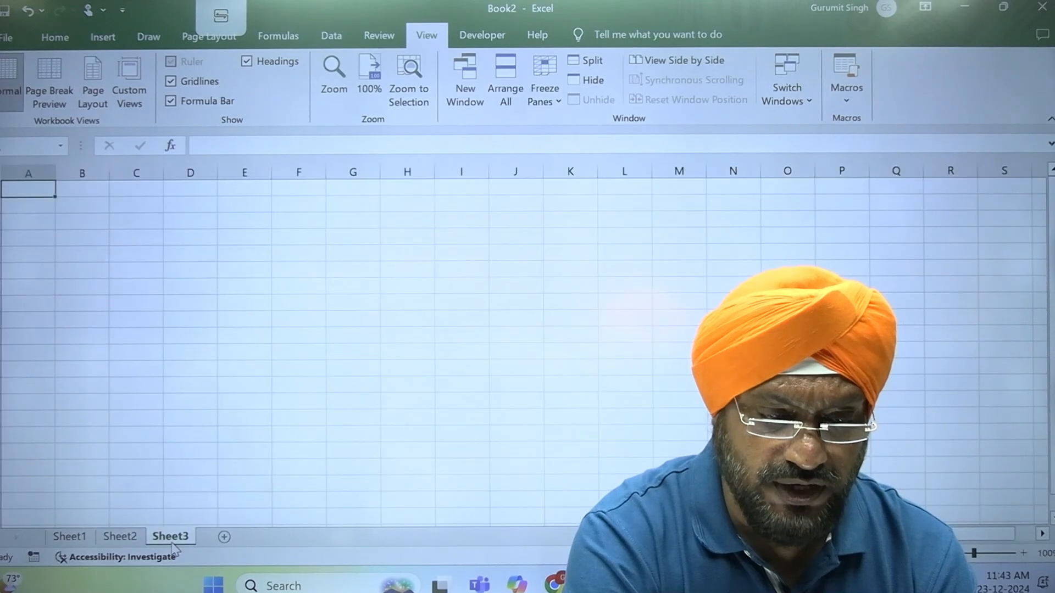
key(ctrl+v)
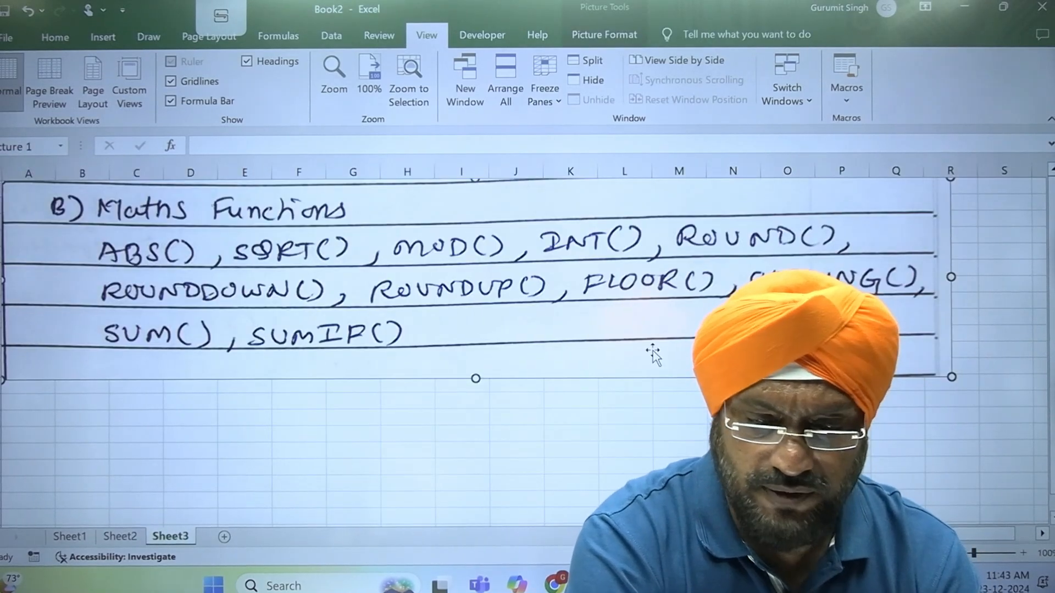
Set the worksheet zoom to 200% and shrink the pasted picture so it spans columns A to F above row 5
drag(952, 377, 500, 275)
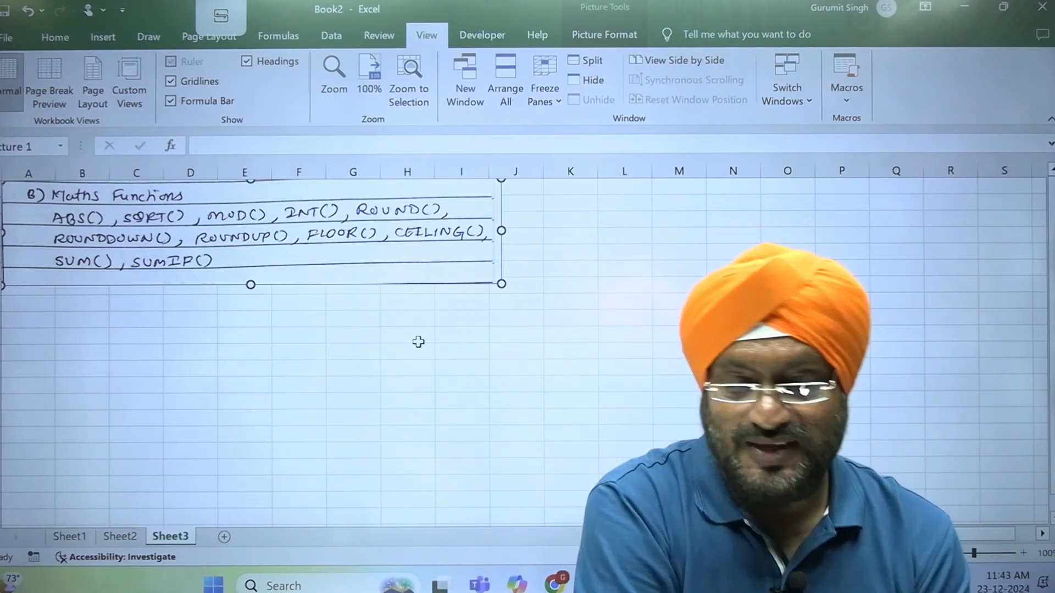
click(276, 315)
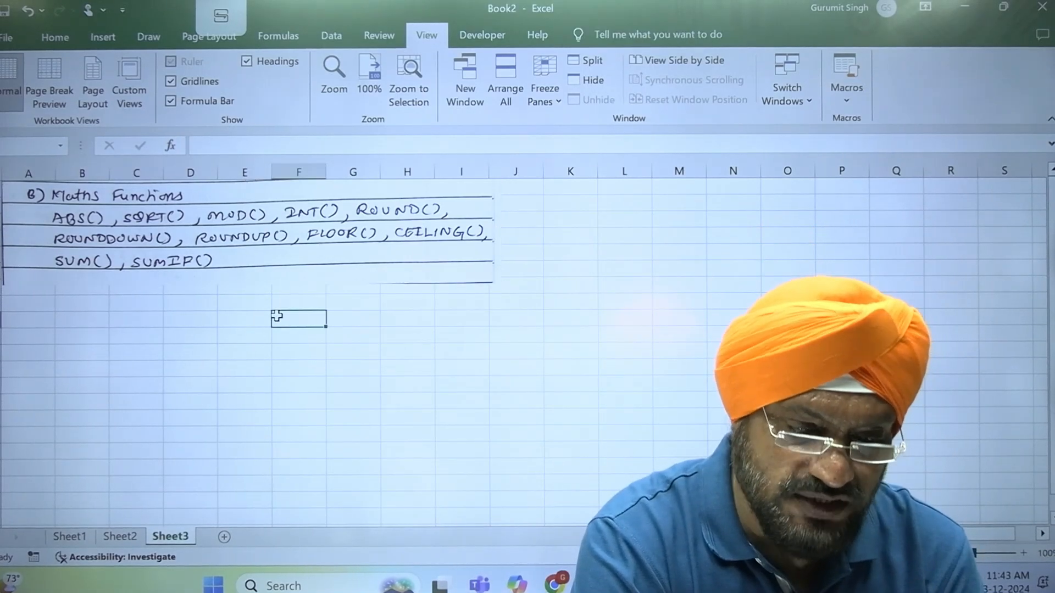
click(51, 299)
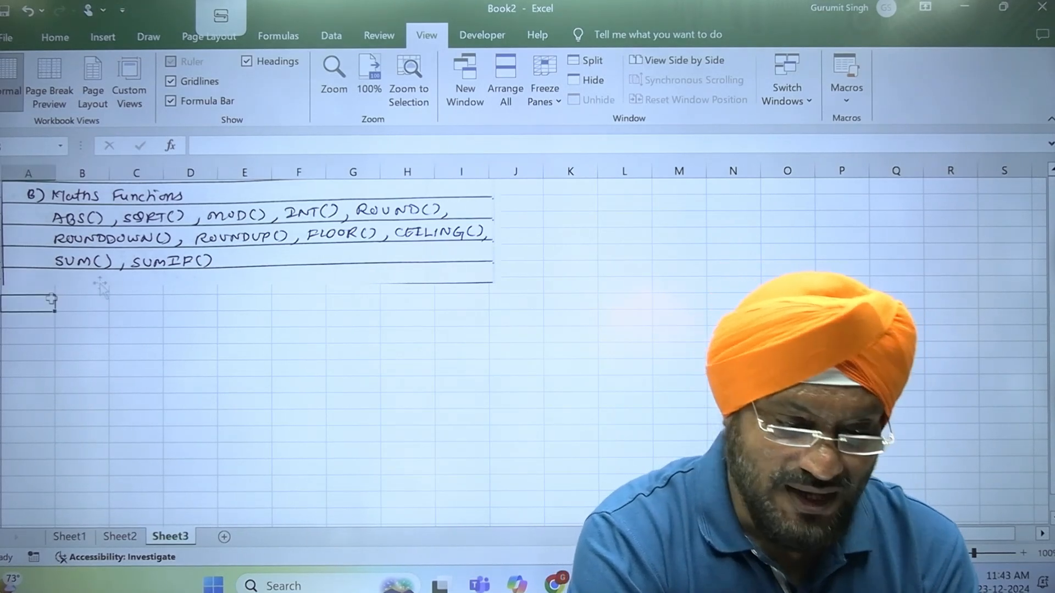
click(334, 74)
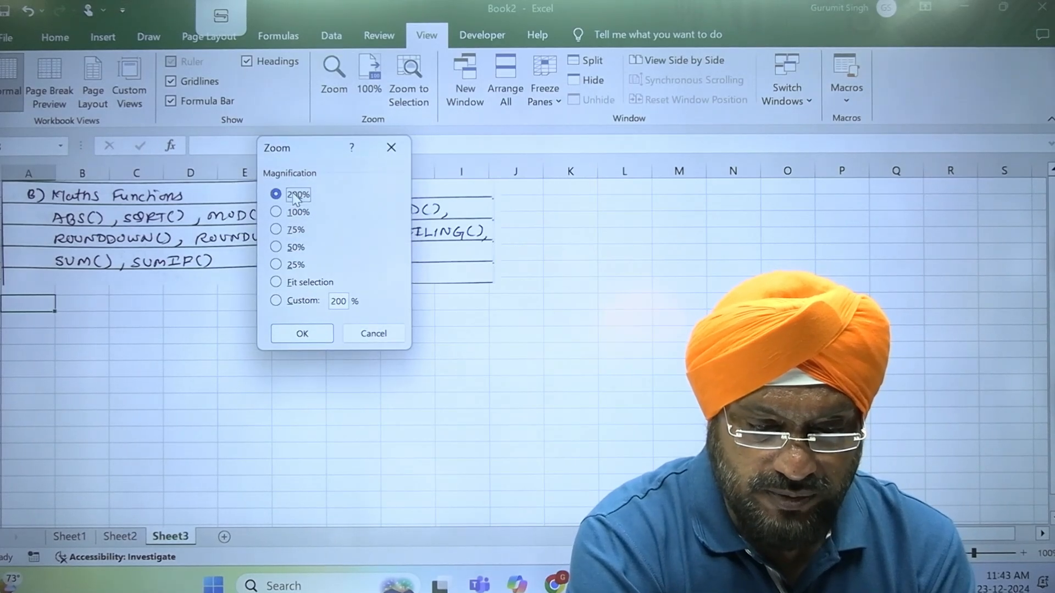
click(302, 334)
click(435, 328)
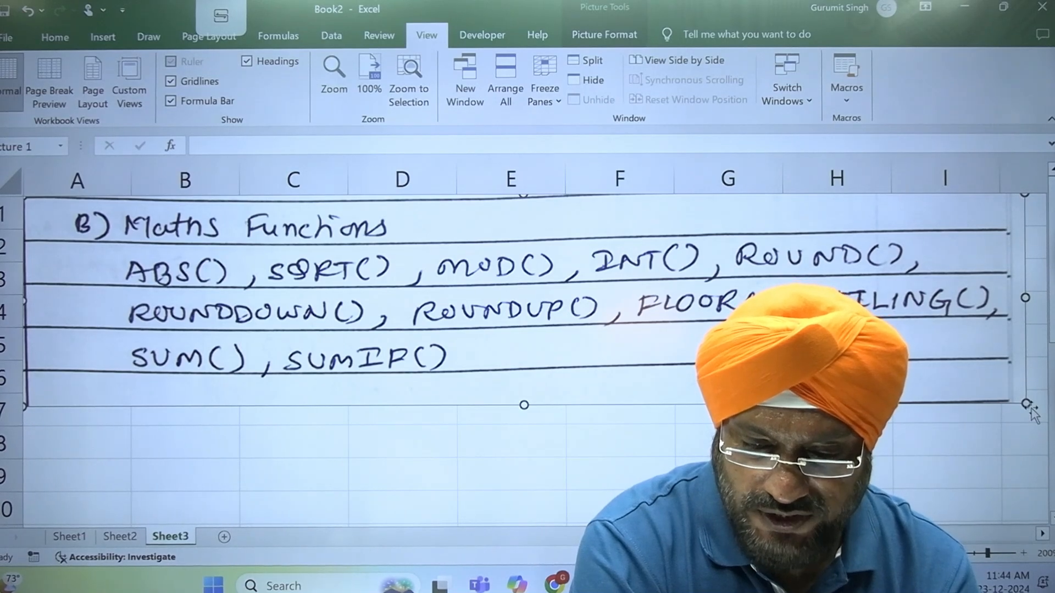
drag(1025, 404, 673, 319)
Enter the formula =ABS(-30) in cell B6
click(225, 384)
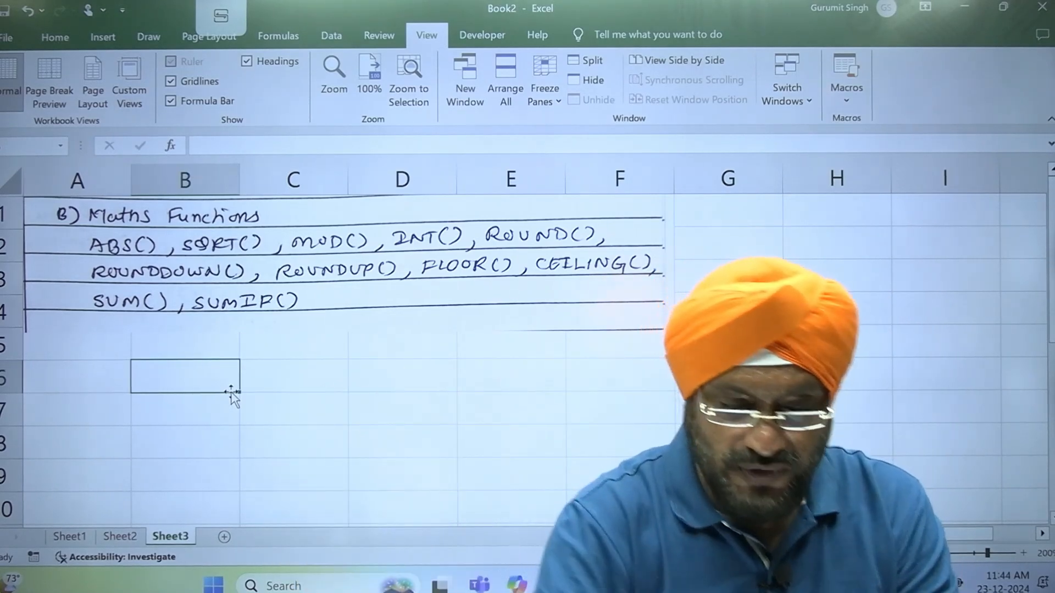
text(=ABS()
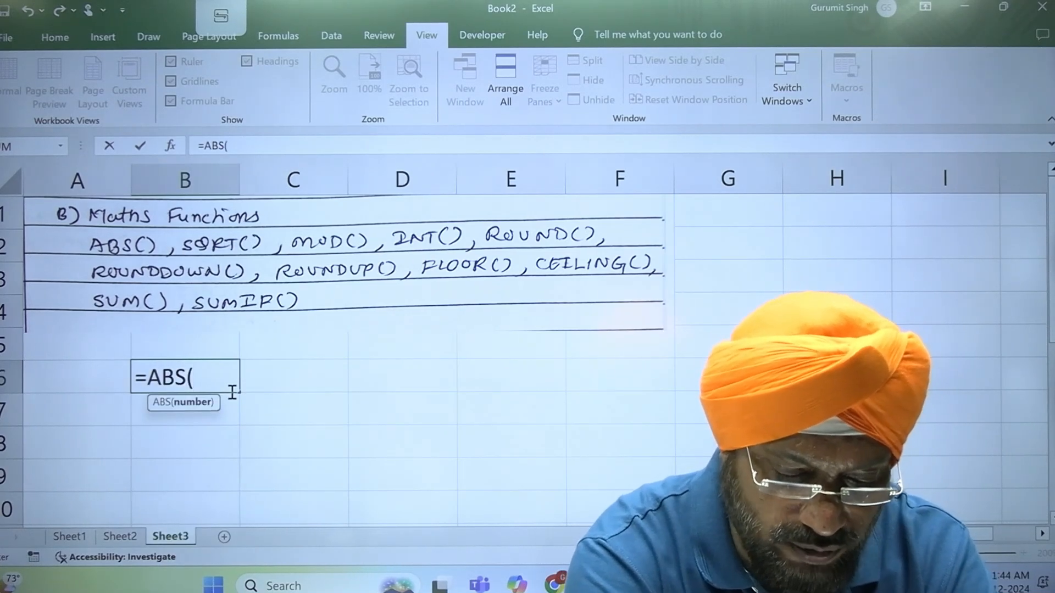
text(-30))
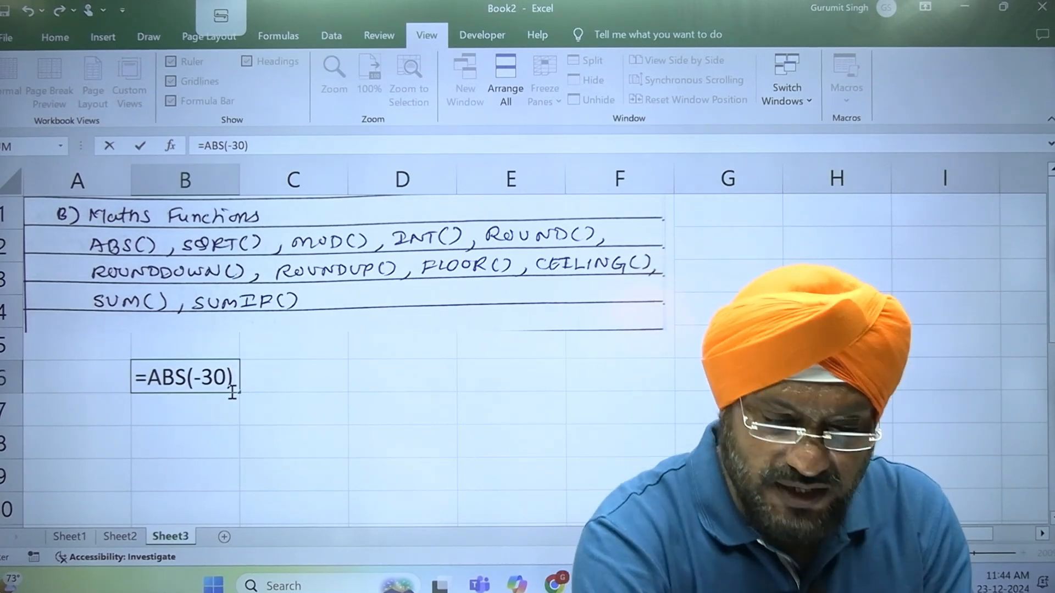
key(Return)
Change the ABS formula in B6 to =ABS(30) by removing the minus sign from its argument
double_click(201, 377)
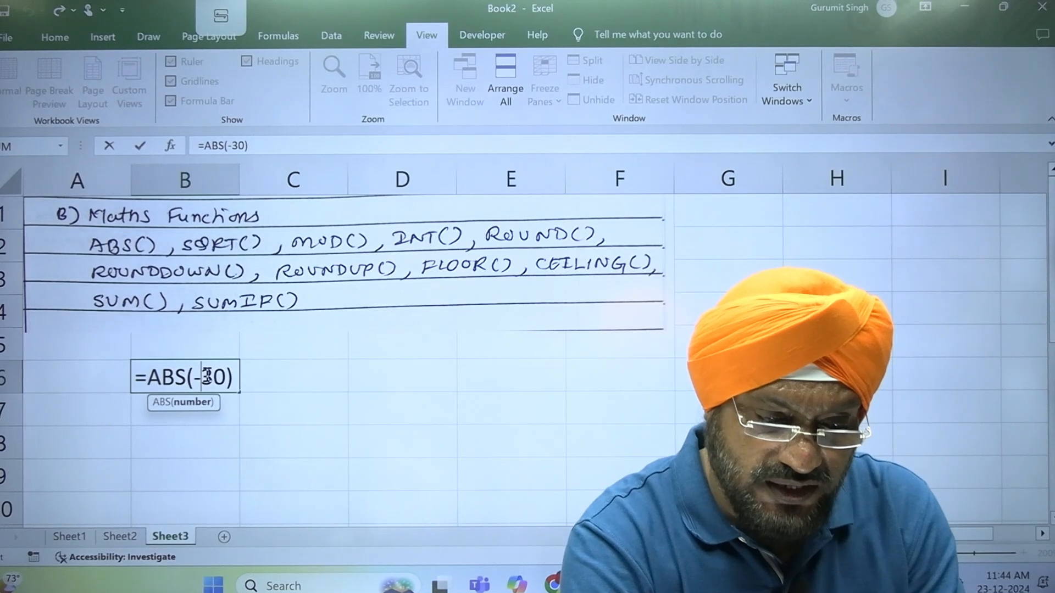
key(BackSpace)
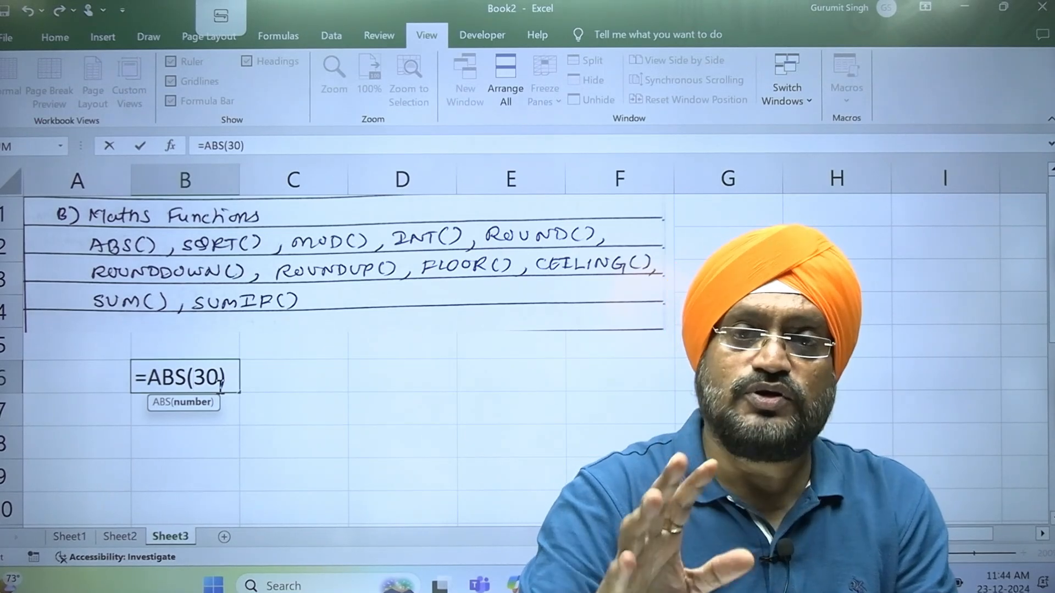
key(Return)
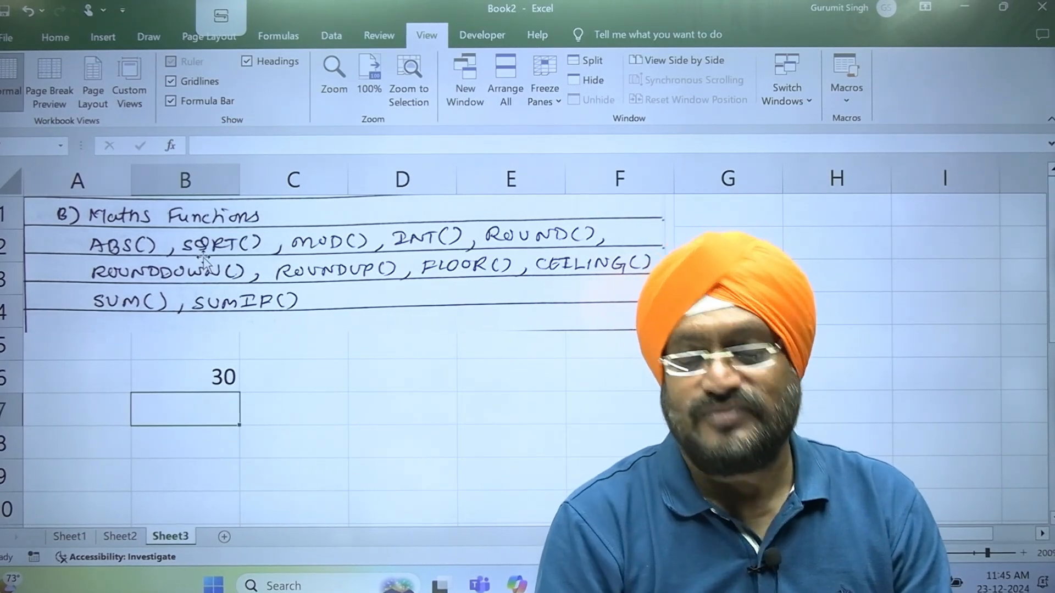
Enter the formula =SQRT(81) in cell D6
click(400, 383)
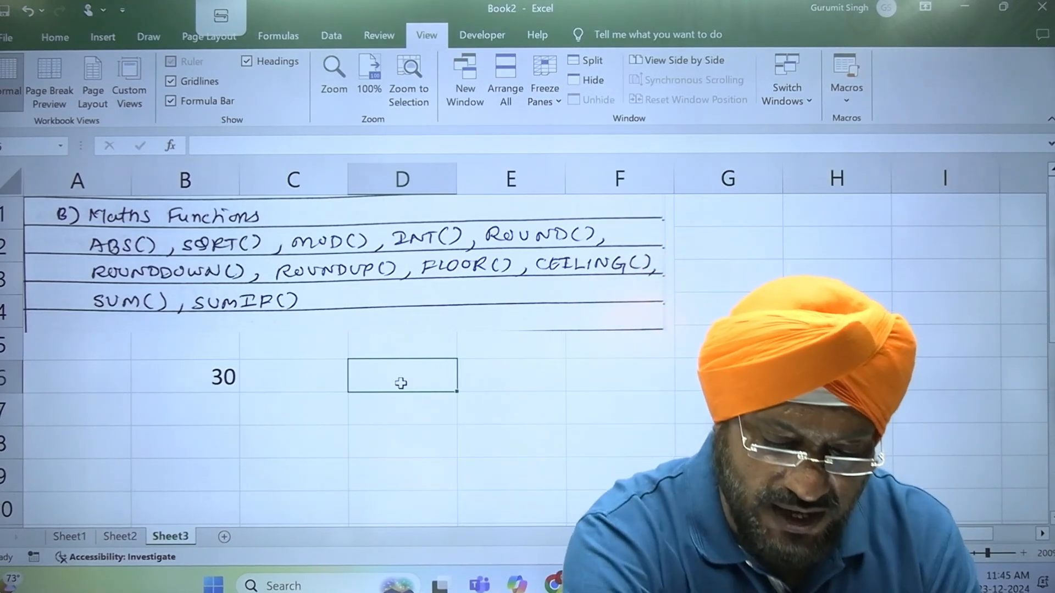
text(=SQ)
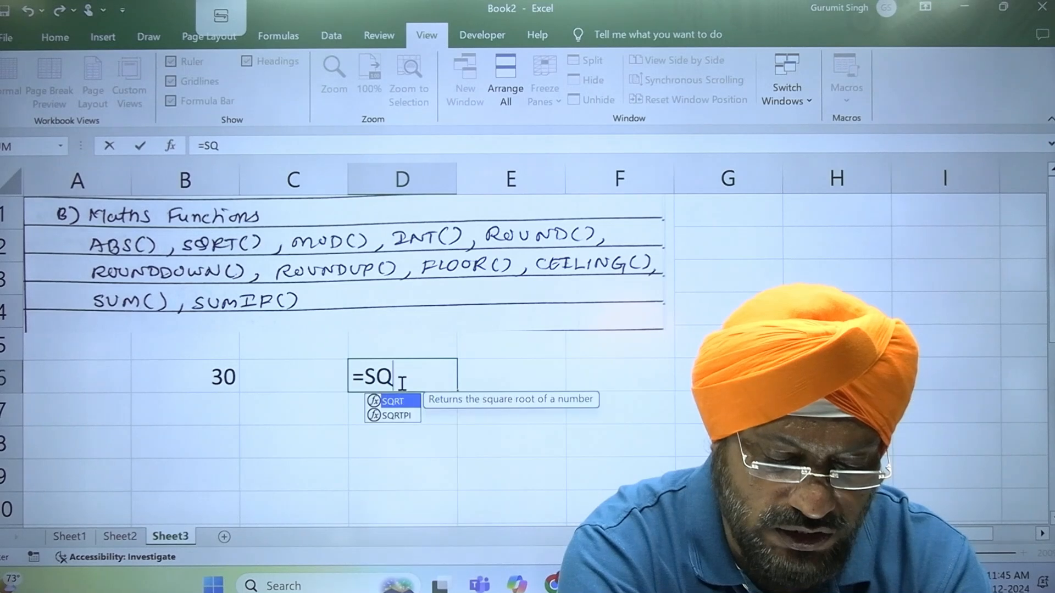
text(RT(81)
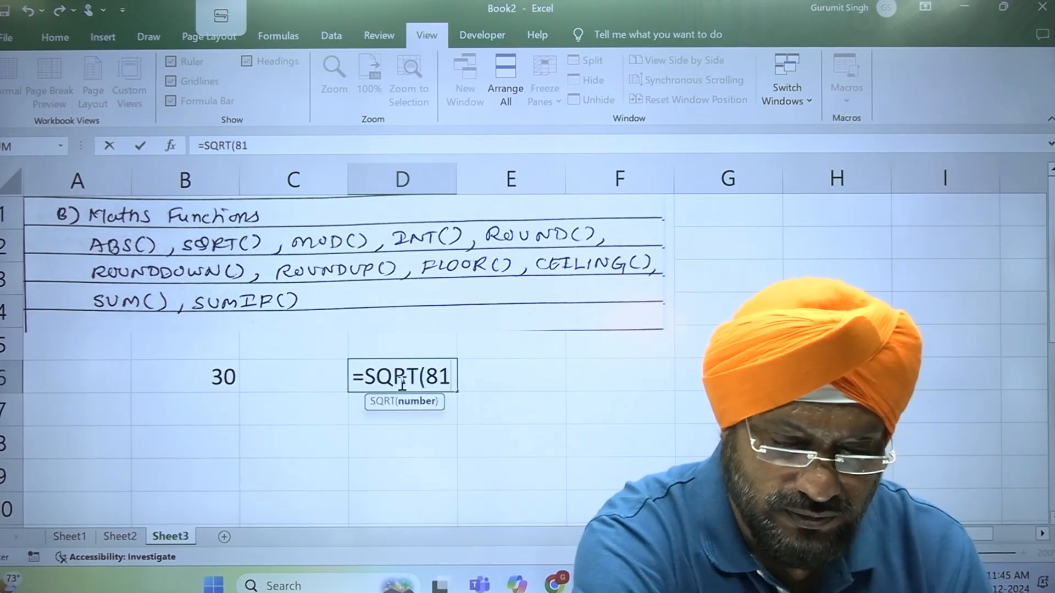
key(Return)
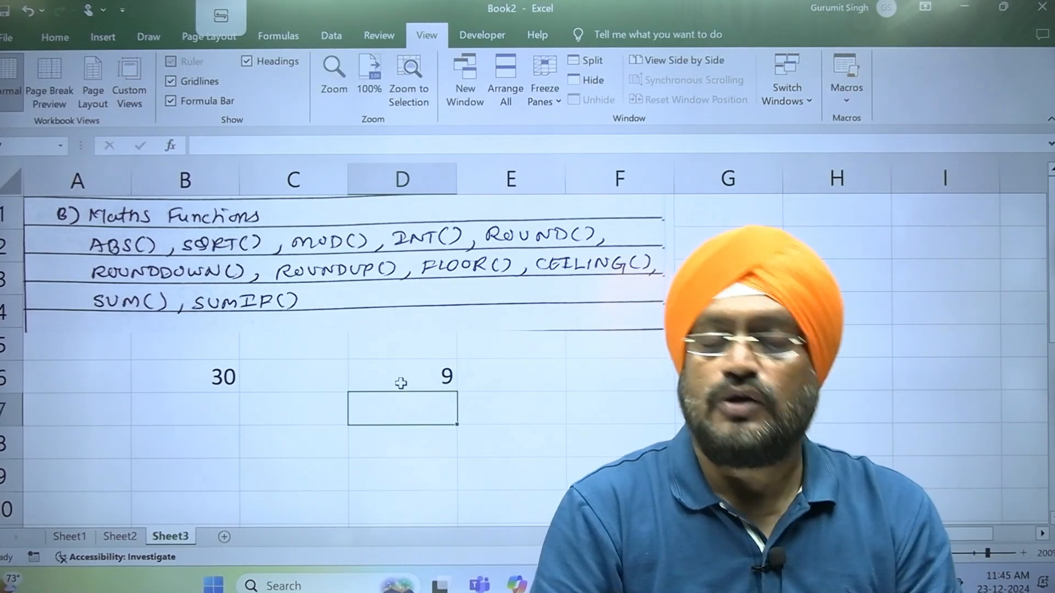
Change the square root formula in D6 to =SQRT(144)
double_click(427, 378)
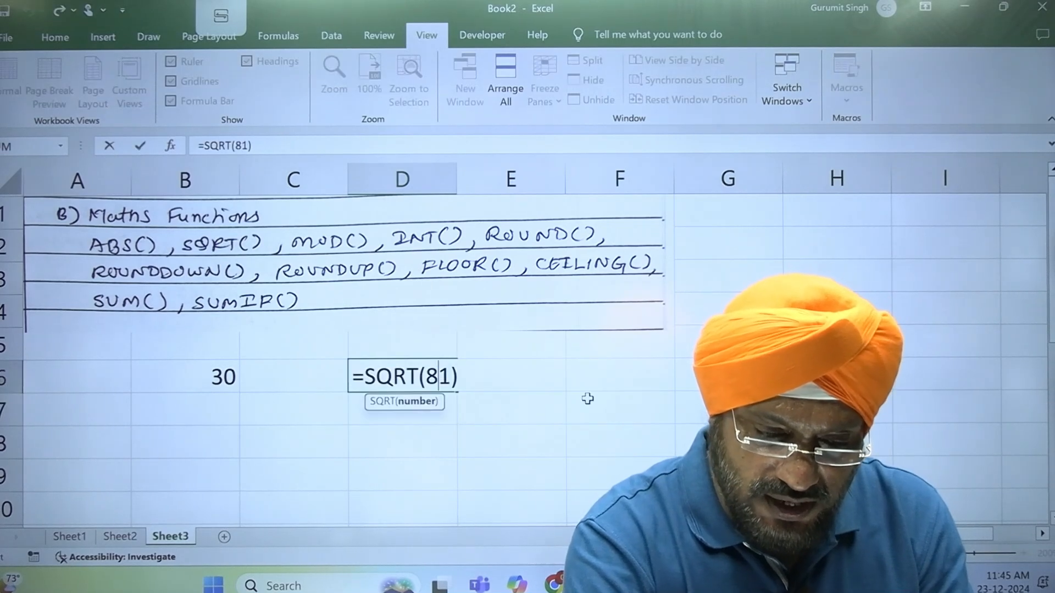
text(1)
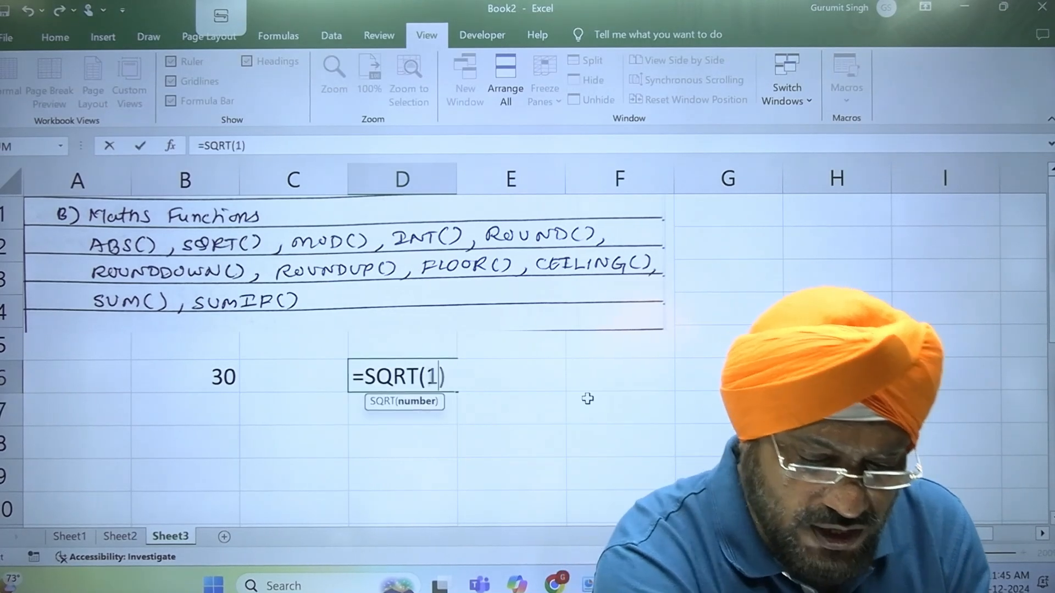
key(Return)
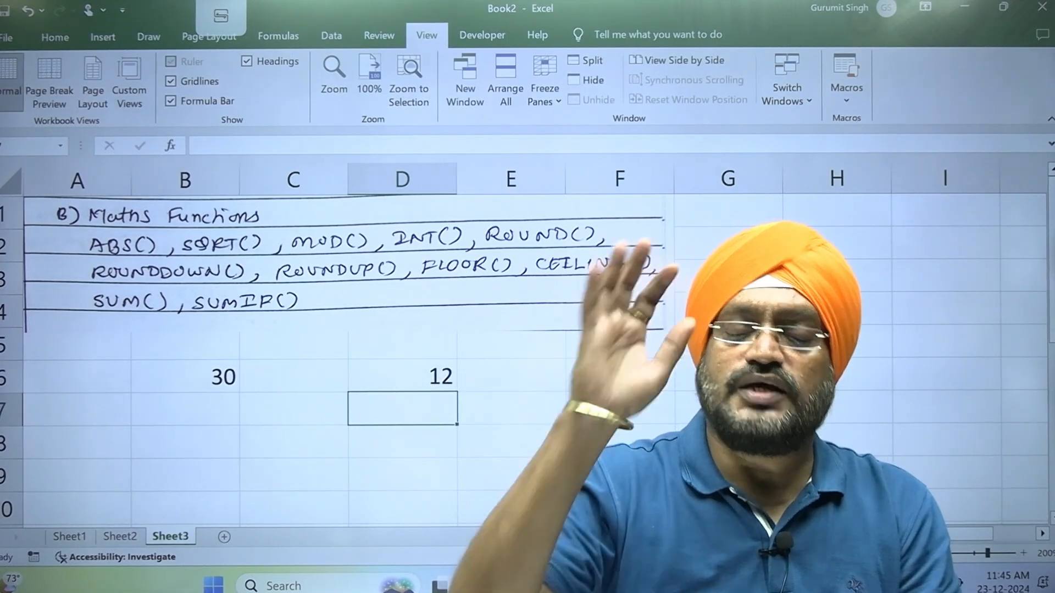
key(Up)
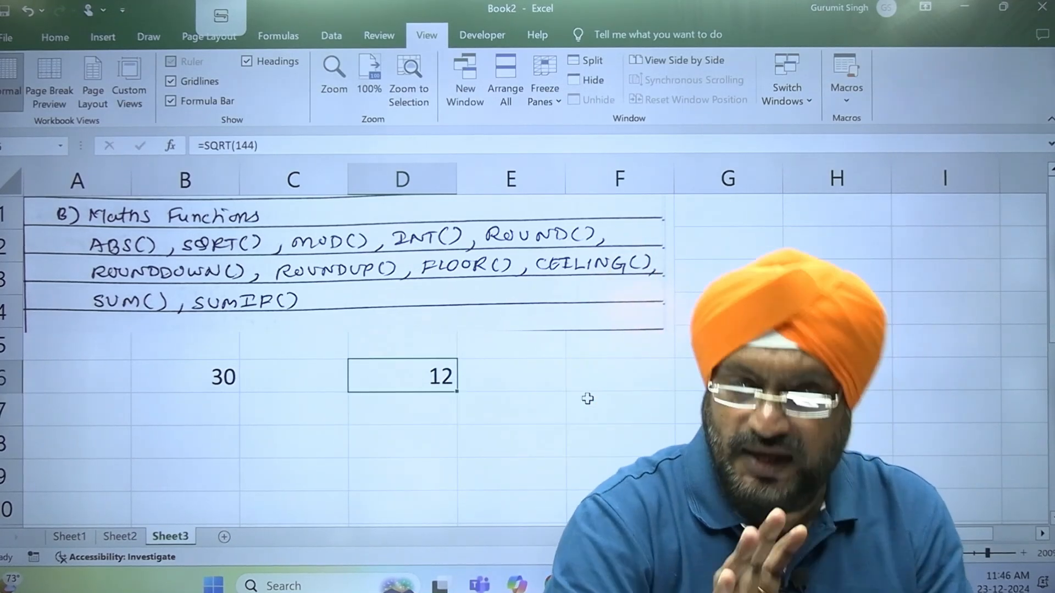
double_click(426, 388)
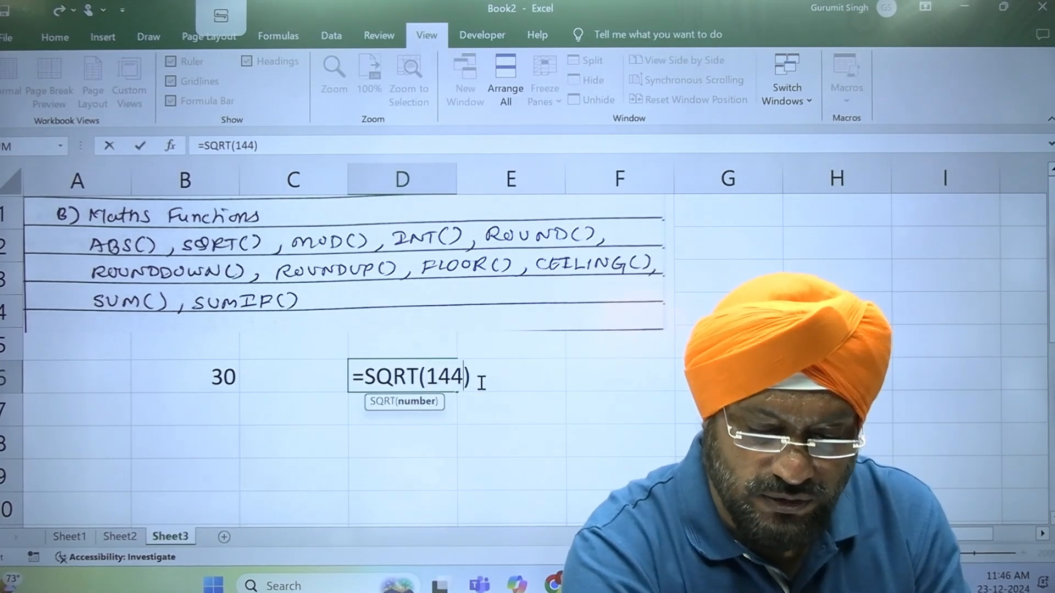
key(BackSpace)
key(BackSpace)
key(BackSpace)
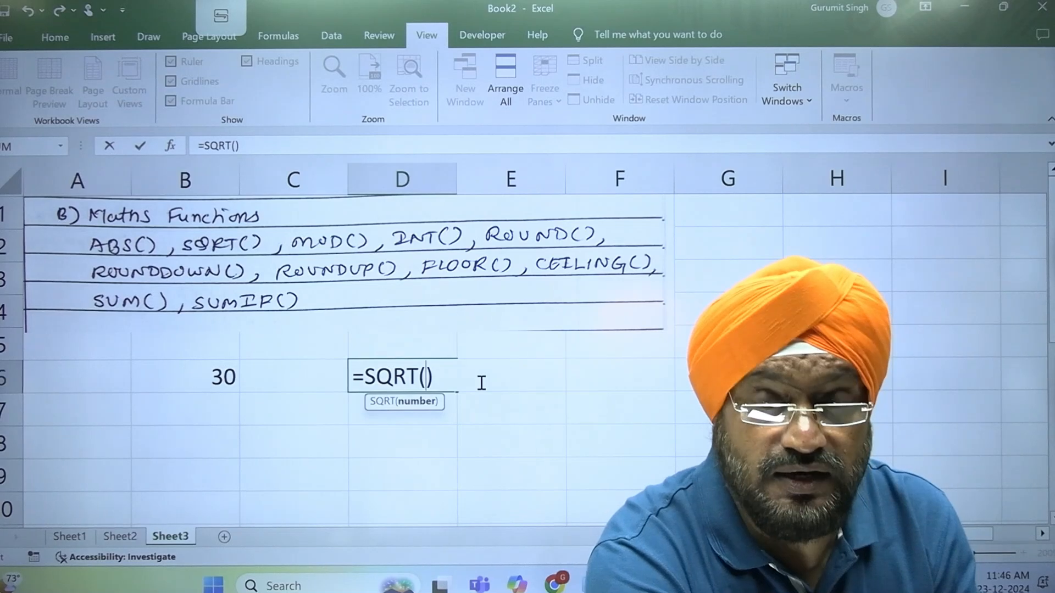
text(78678678678)
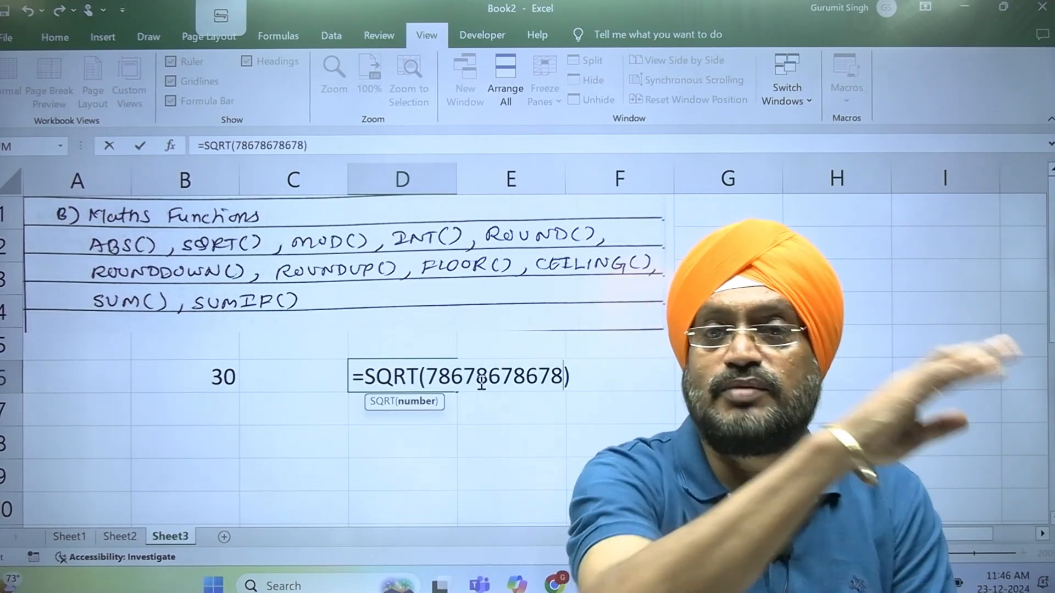
key(Return)
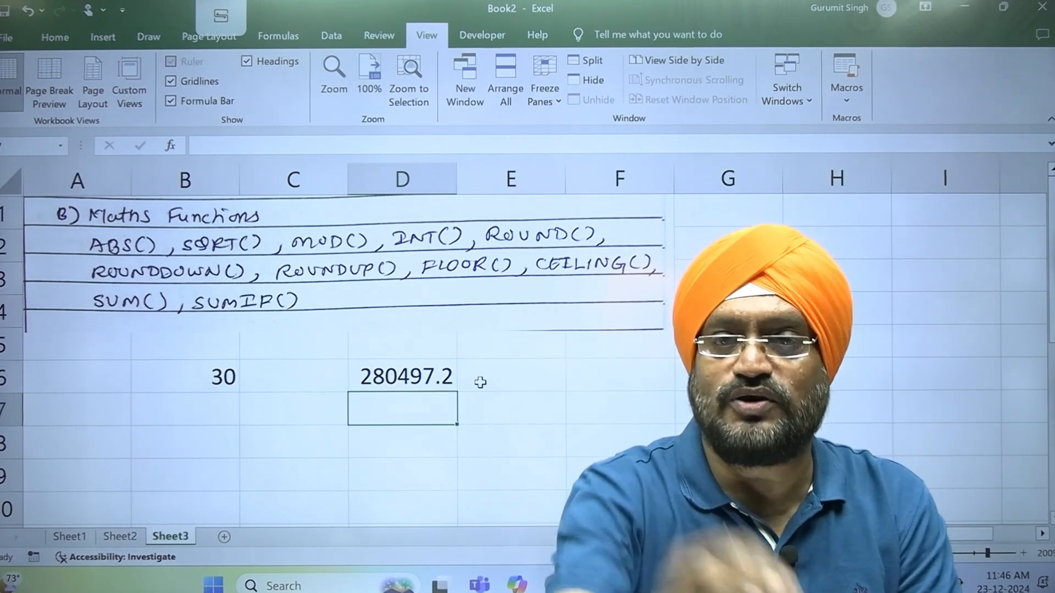
double_click(438, 375)
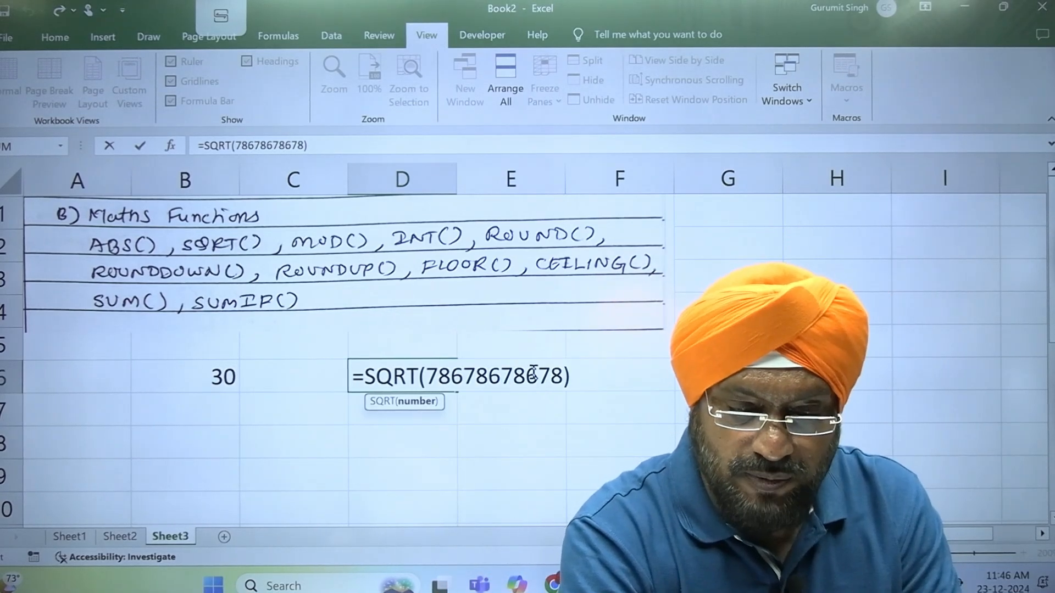
text(8898)
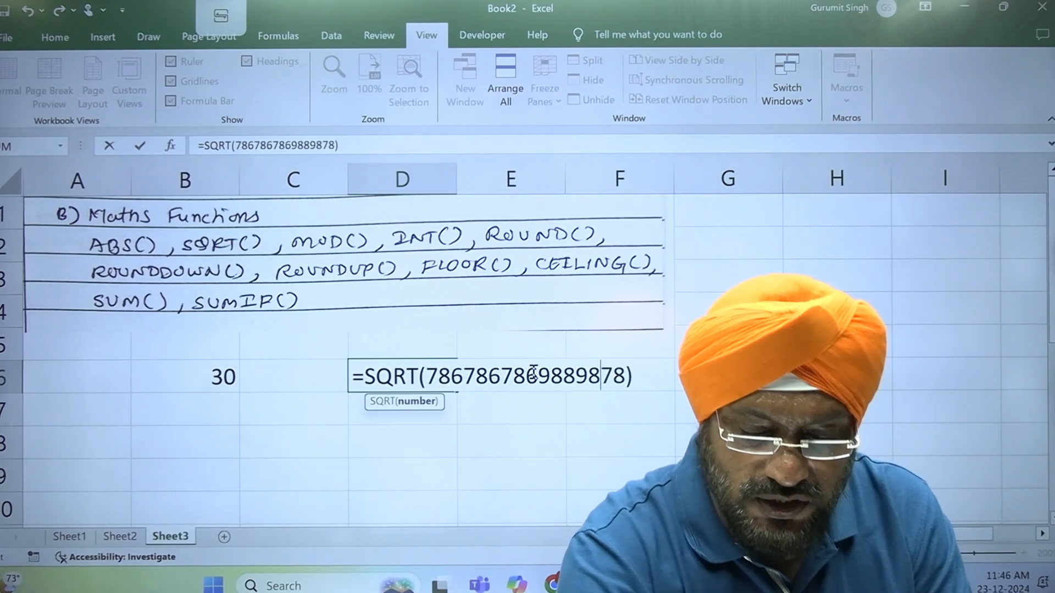
key(Return)
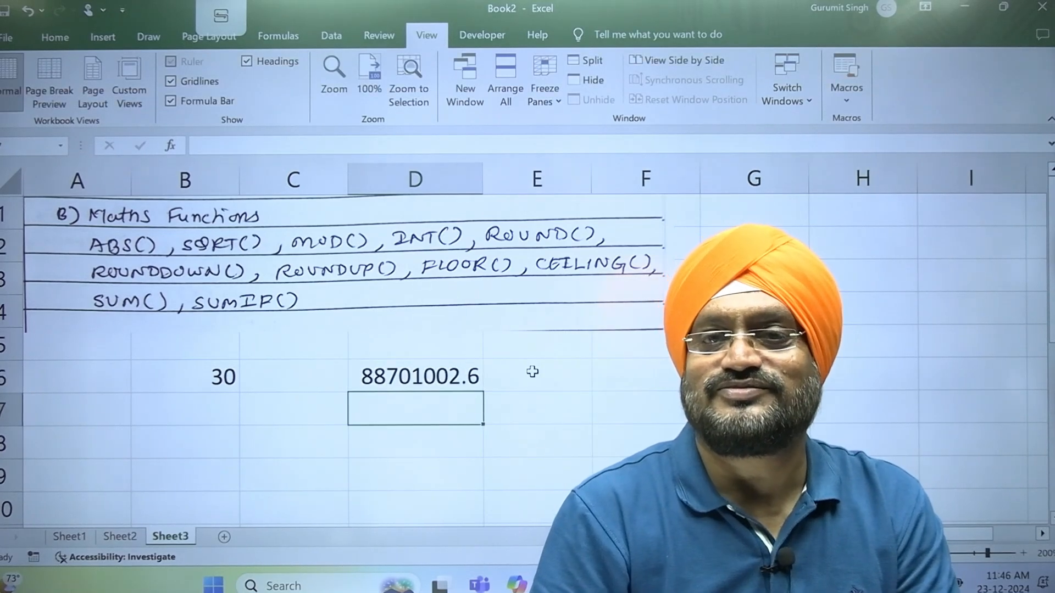
Shorten the SQRT argument in D6 to its first six digits, 786786
double_click(444, 372)
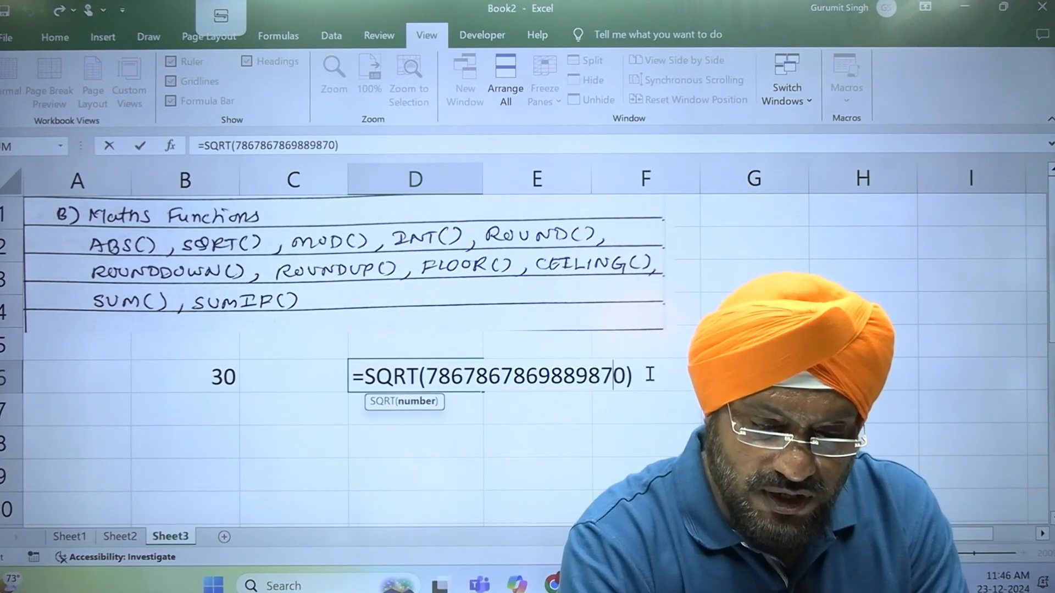
key(BackSpace)
key(BackSpace)
key(BackSpace)
key(BackSpace)
key(BackSpace)
key(BackSpace)
key(BackSpace)
key(BackSpace)
key(BackSpace)
key(BackSpace)
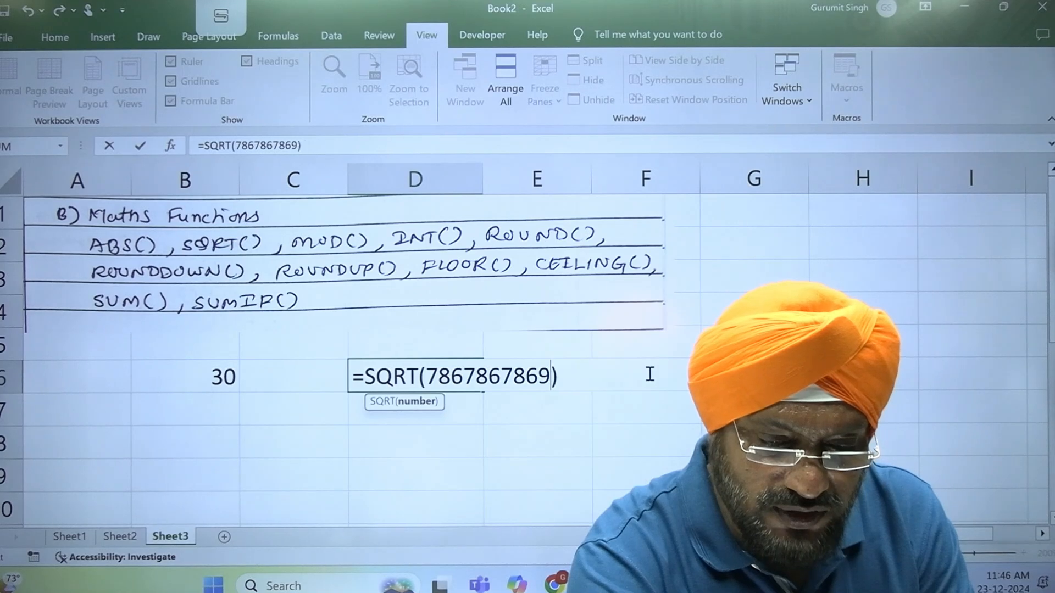
key(Return)
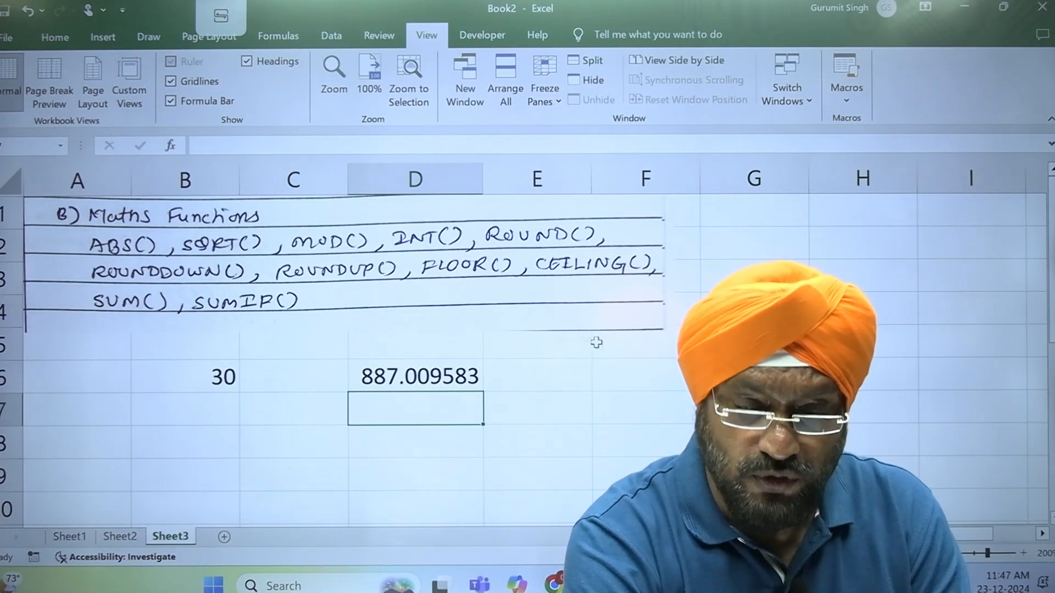
Enter the formula =MOD(15,5) in cell F6
click(610, 369)
text(=MOD()
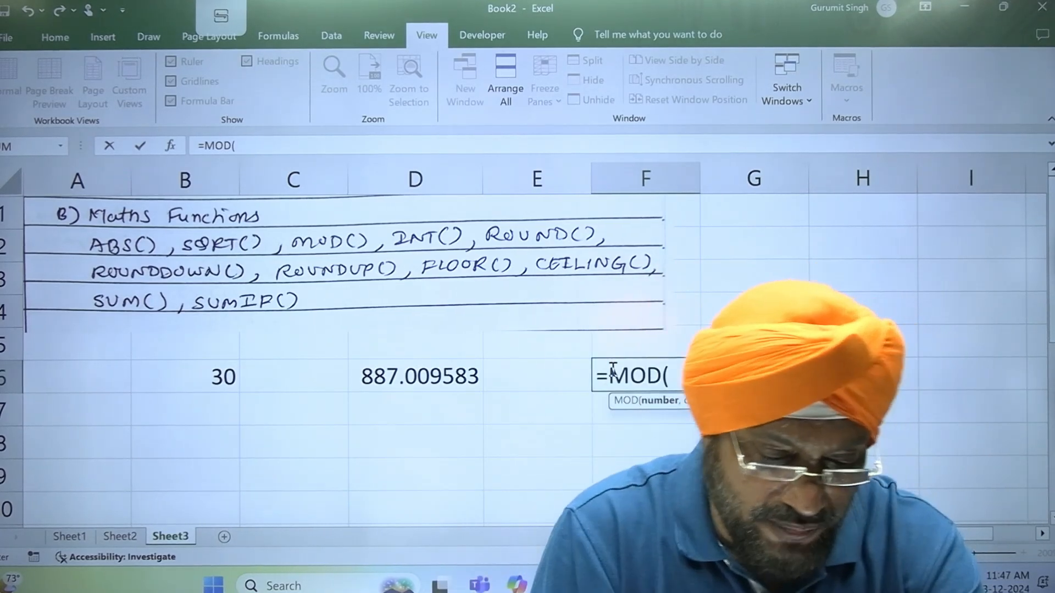
text(15,5))
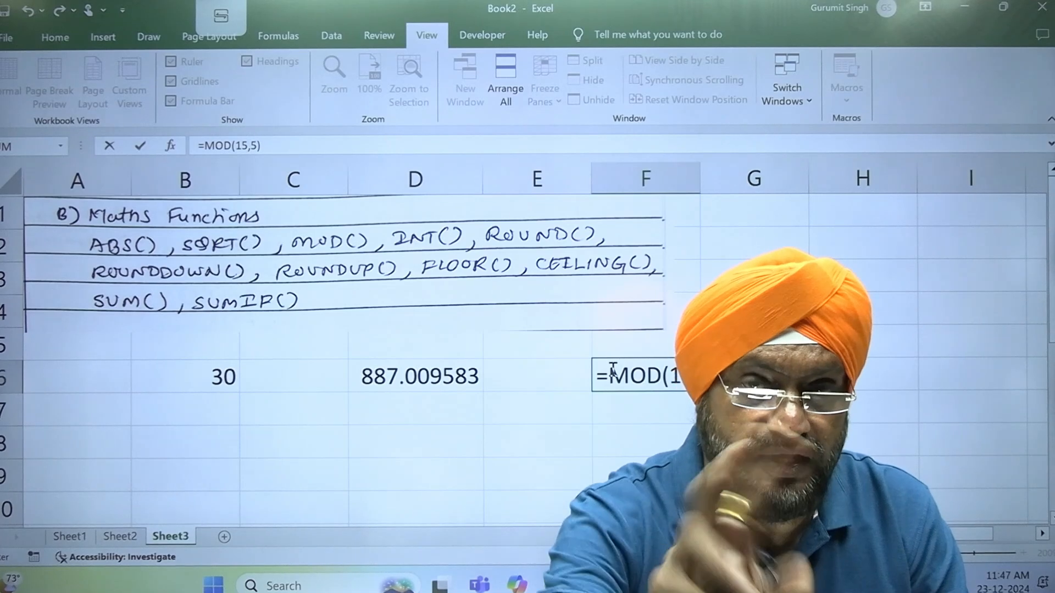
key(Return)
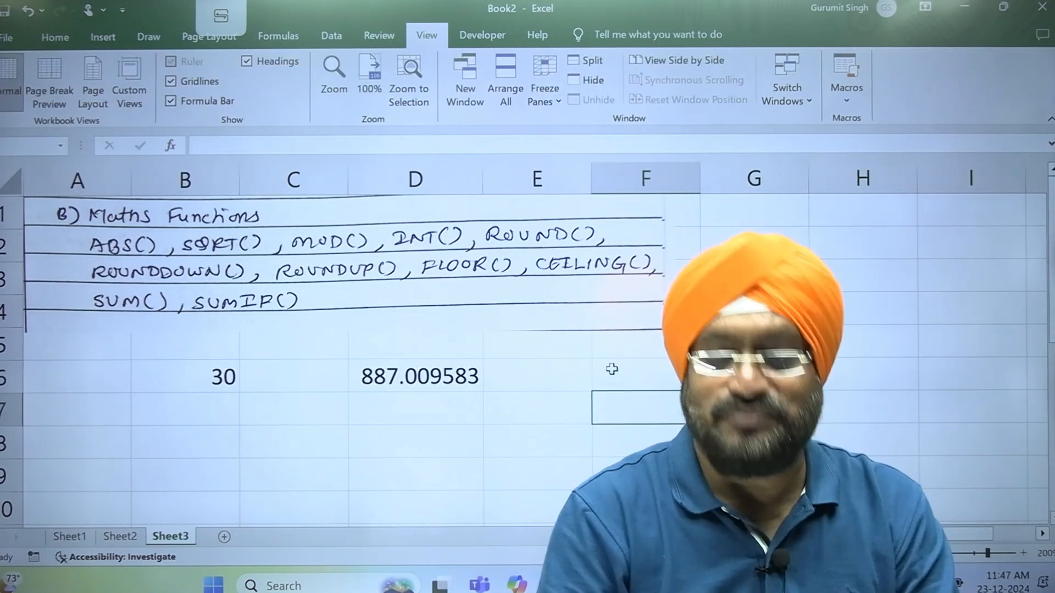
Change the divisor in the F6 formula so it reads =MOD(15,6)
double_click(650, 375)
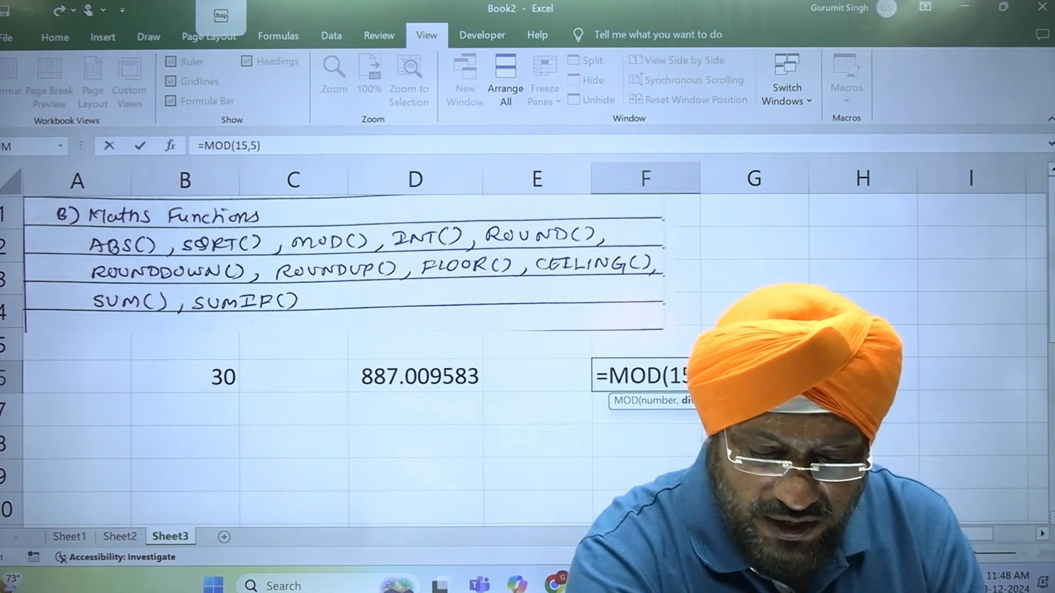
key(BackSpace)
text(6)
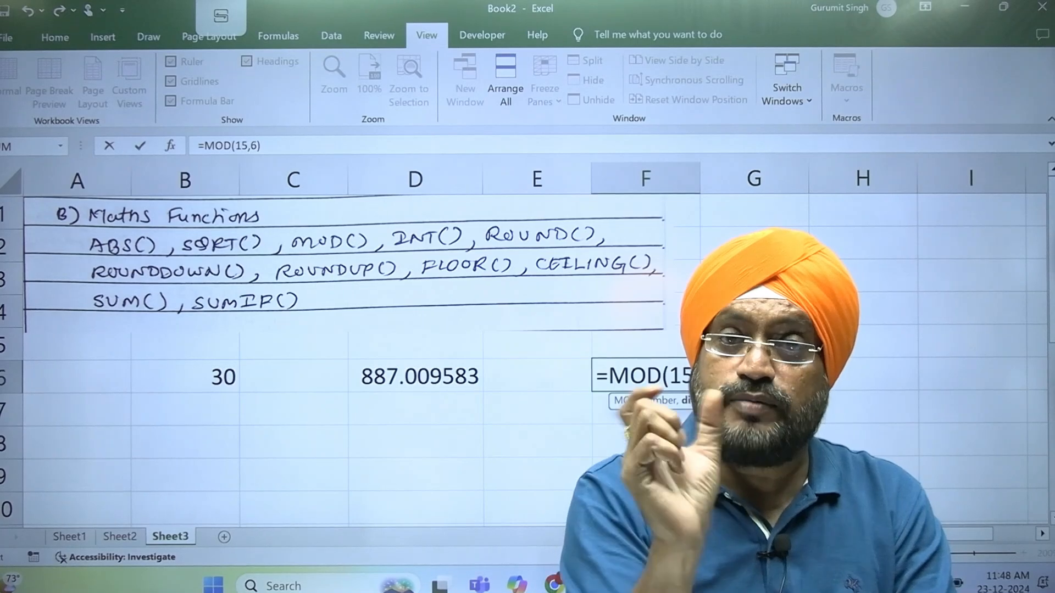
key(Return)
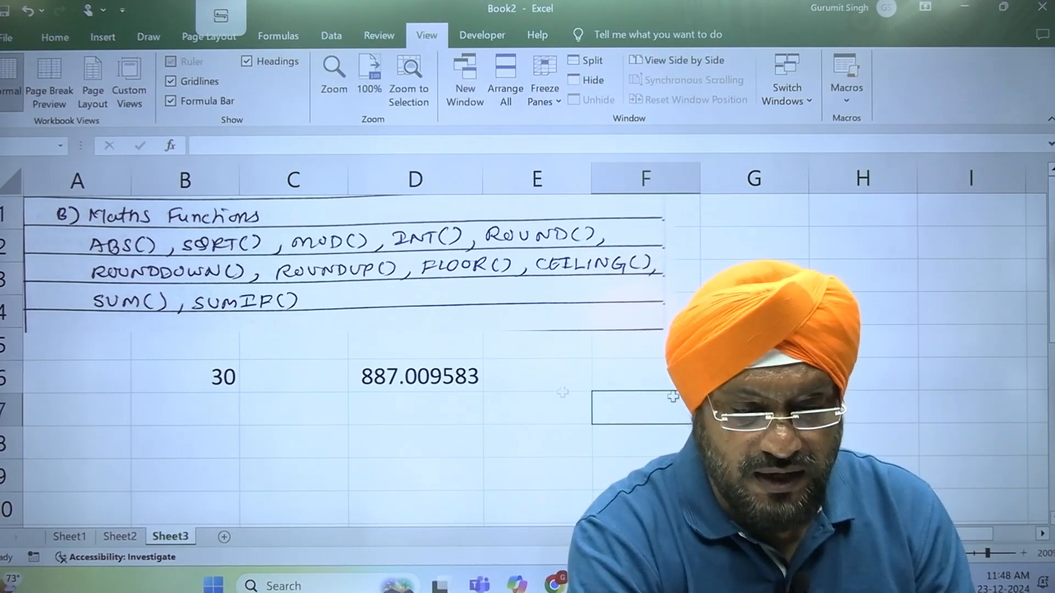
Replace the number and divisor of the MOD formula in F6 so it reads =MOD(100,30)
click(349, 243)
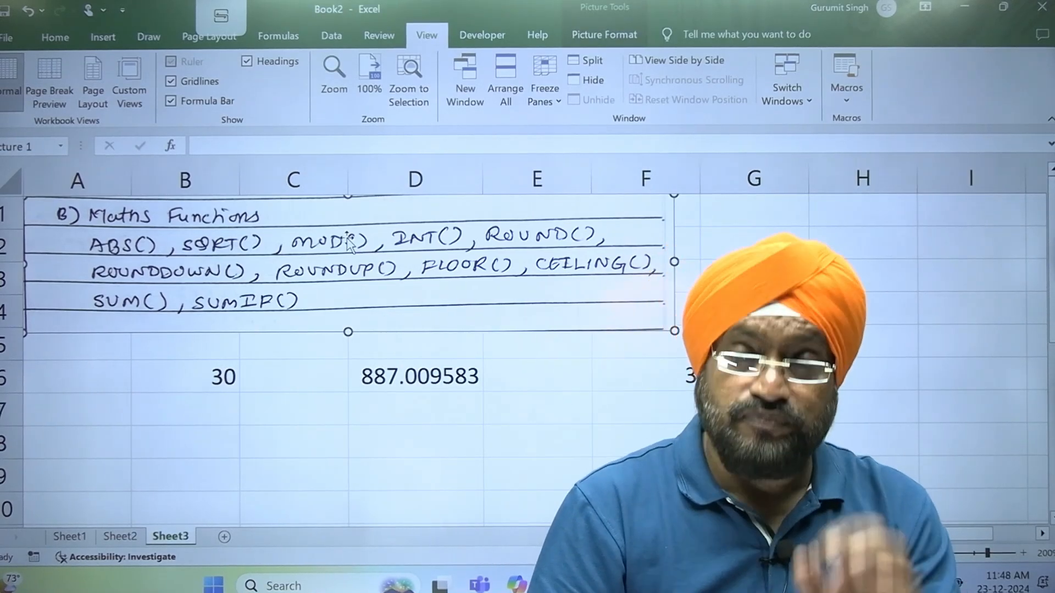
click(637, 377)
double_click(646, 376)
key(Right)
key(Right)
key(Right)
key(Right)
key(Right)
key(Right)
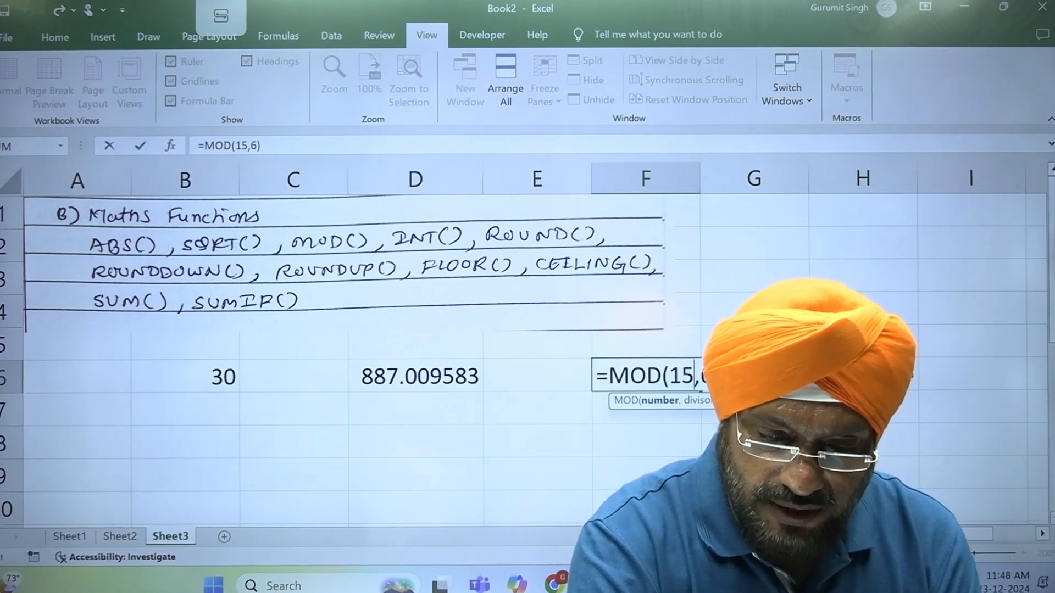
key(BackSpace)
key(BackSpace)
key(BackSpace)
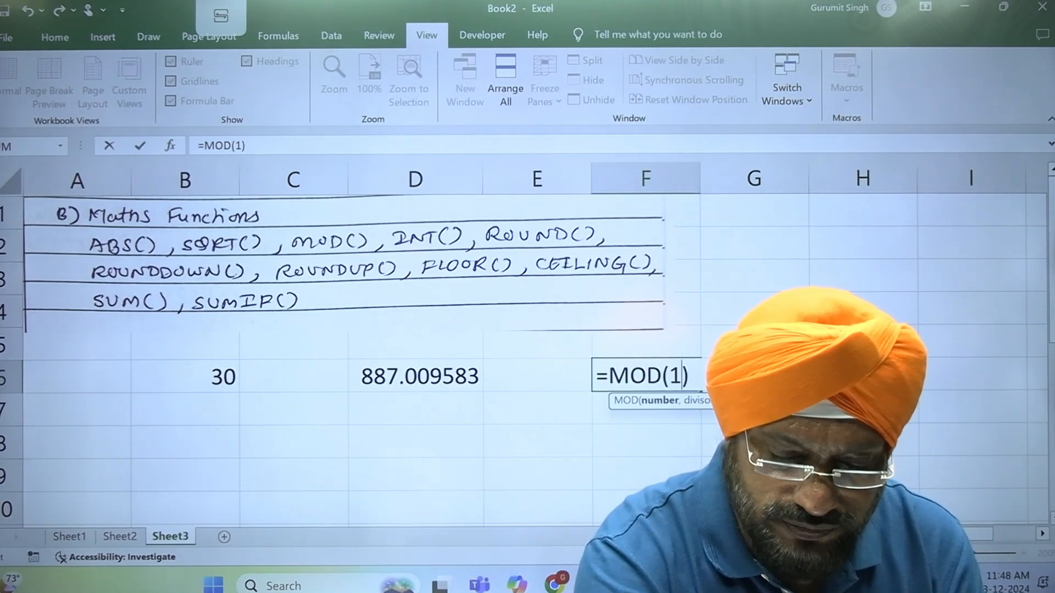
text(00,30)
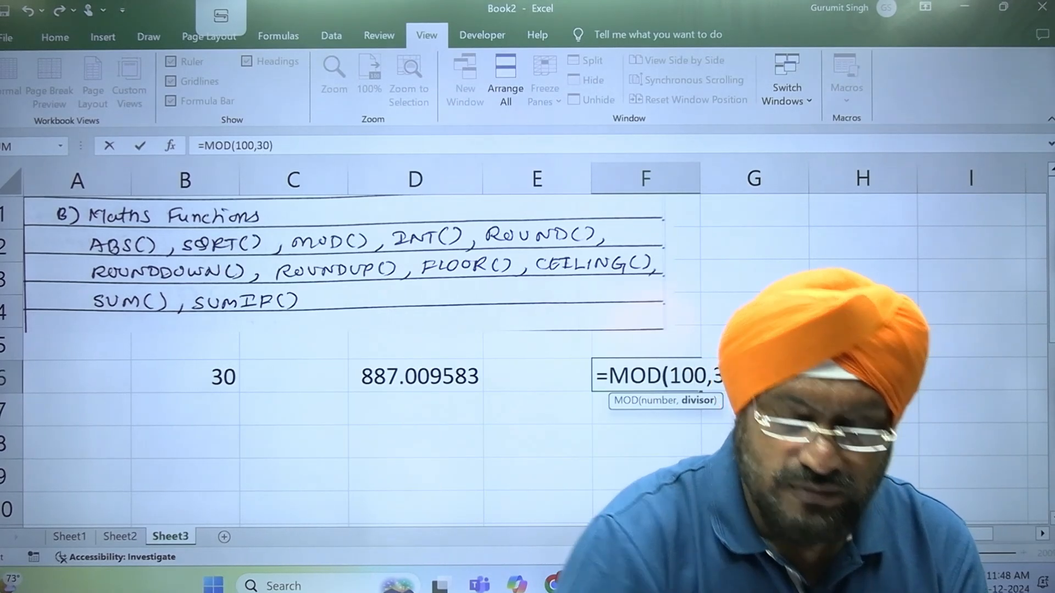
text())
key(BackSpace)
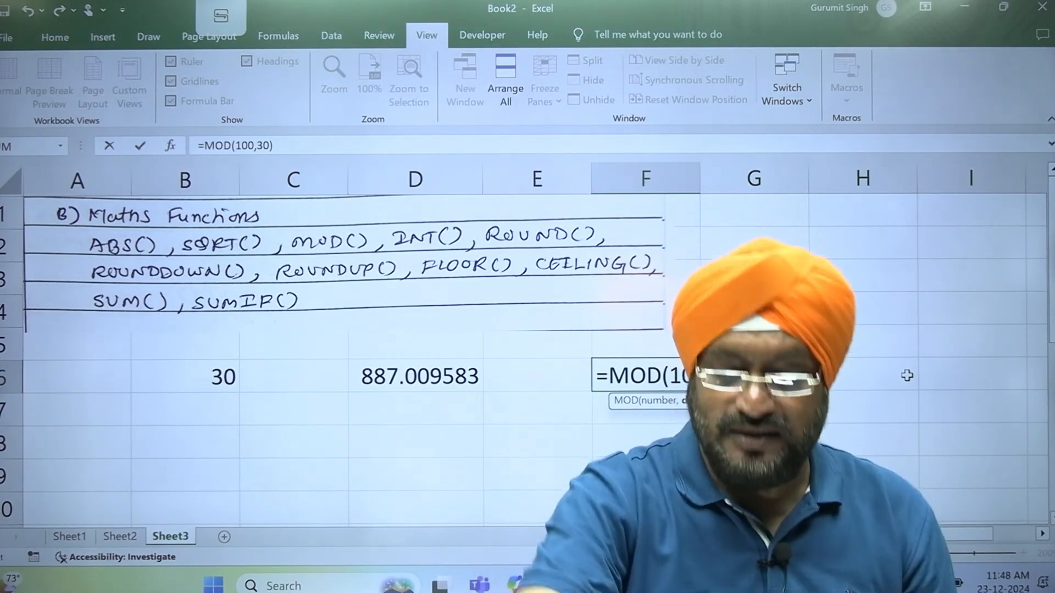
key(Return)
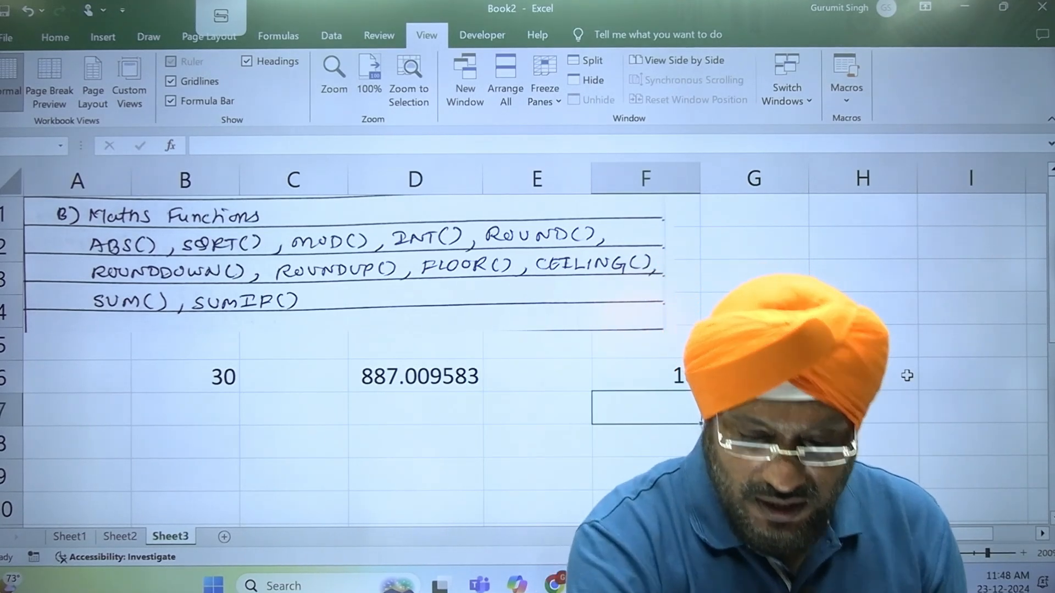
Handwrite with a red pen the division of 100 with divisor 10, quotient 3, 90 and circled remainder 10, and place it over B5:C9
mouse_move(741, 584)
mouse_move(592, 585)
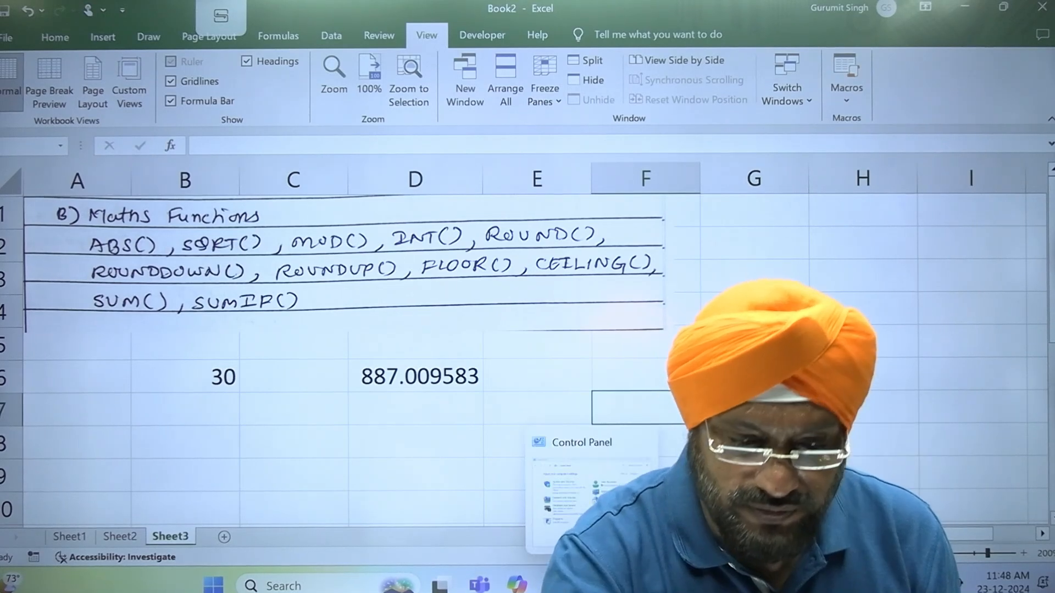
click(151, 37)
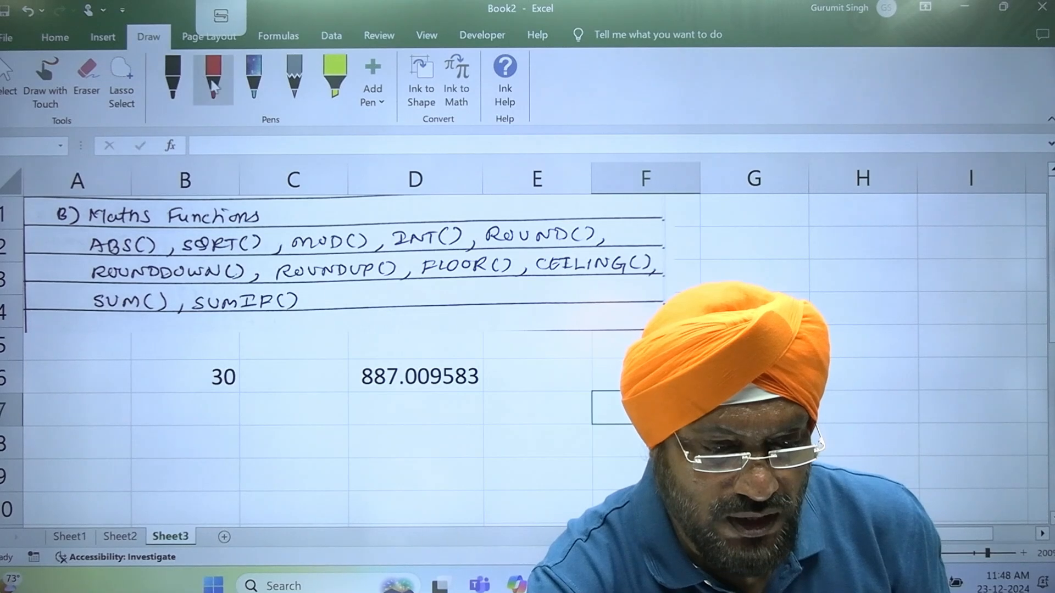
drag(795, 291, 785, 283)
drag(803, 273, 813, 272)
mouse_move(754, 310)
mouse_down()
mouse_move(743, 292)
mouse_move(818, 253)
mouse_up()
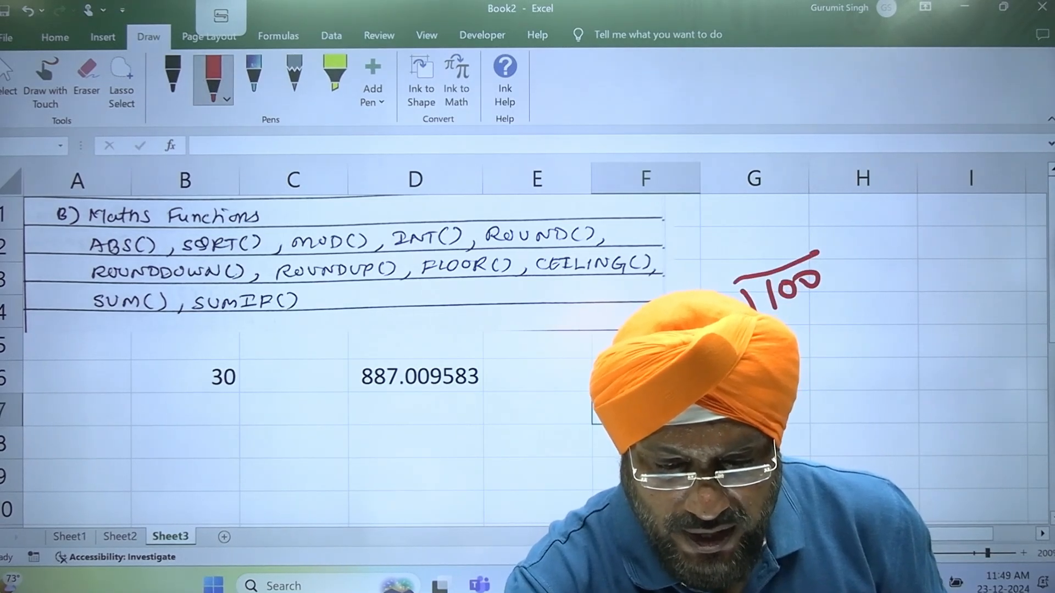
drag(756, 236, 769, 262)
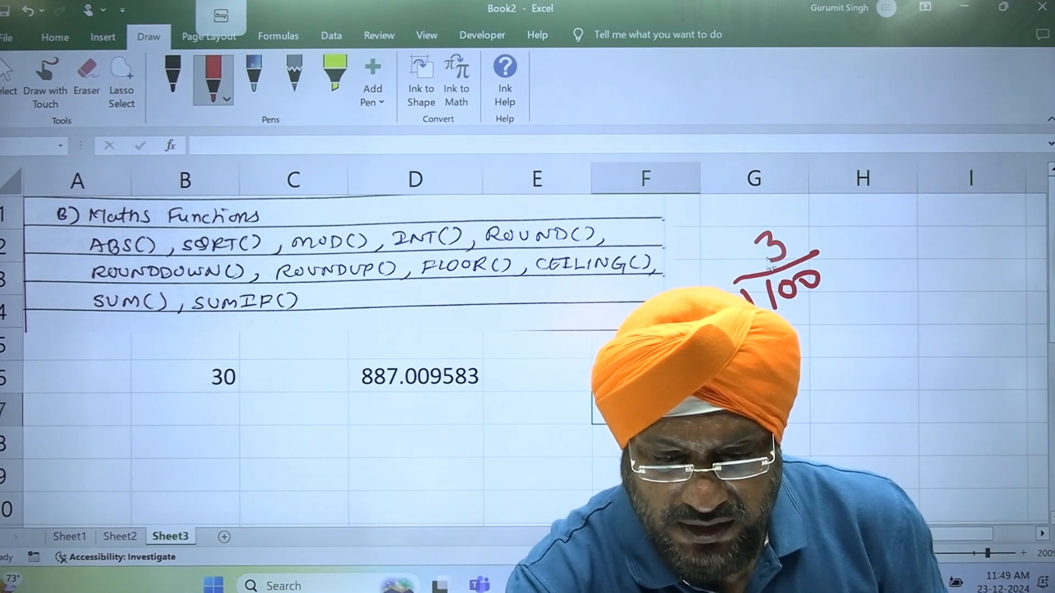
mouse_move(814, 305)
mouse_down()
mouse_move(817, 330)
mouse_move(829, 302)
mouse_up()
mouse_move(784, 360)
mouse_down()
mouse_move(867, 325)
mouse_move(834, 358)
mouse_move(838, 372)
mouse_up()
mouse_move(849, 348)
mouse_down()
mouse_move(853, 392)
mouse_move(855, 339)
mouse_up()
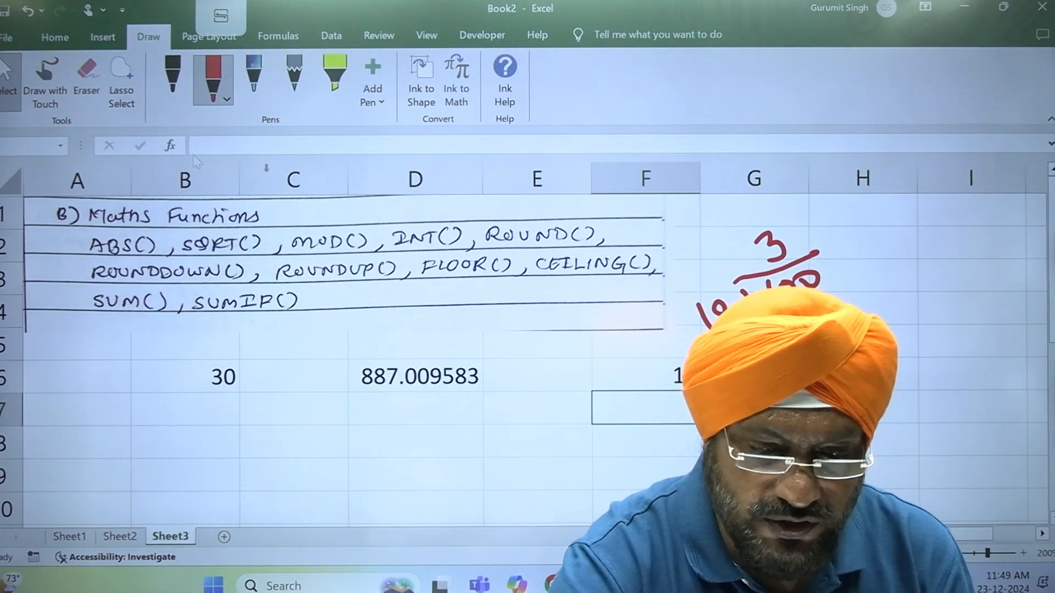
mouse_move(768, 288)
mouse_down()
mouse_move(643, 249)
mouse_move(303, 286)
mouse_move(224, 361)
mouse_move(253, 429)
mouse_move(269, 414)
mouse_up()
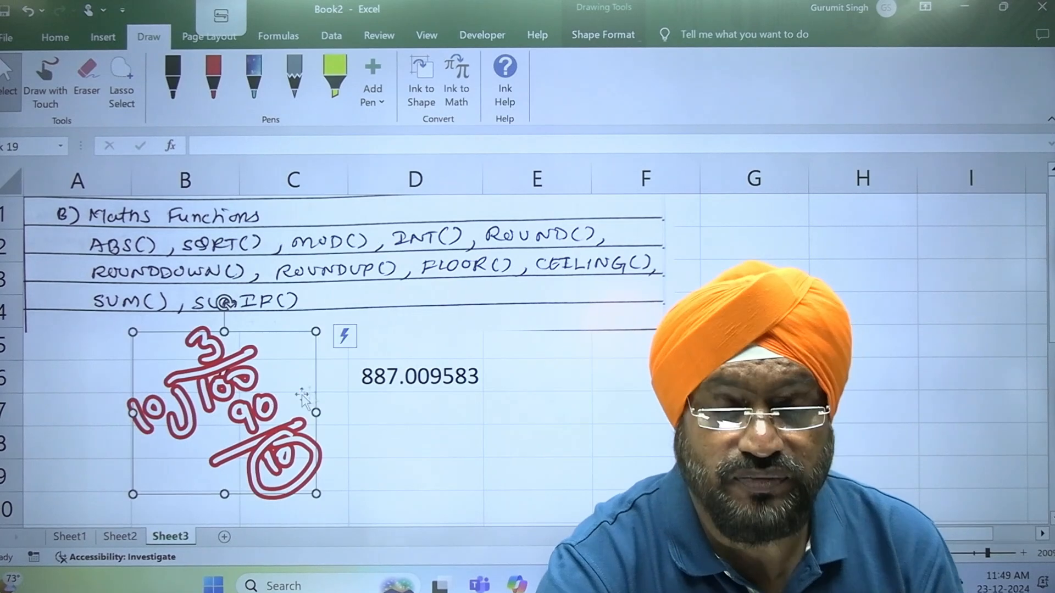
Label the circled remainder with a red handwritten MOD() joined by a line, adding an underline and a tick mark
click(213, 80)
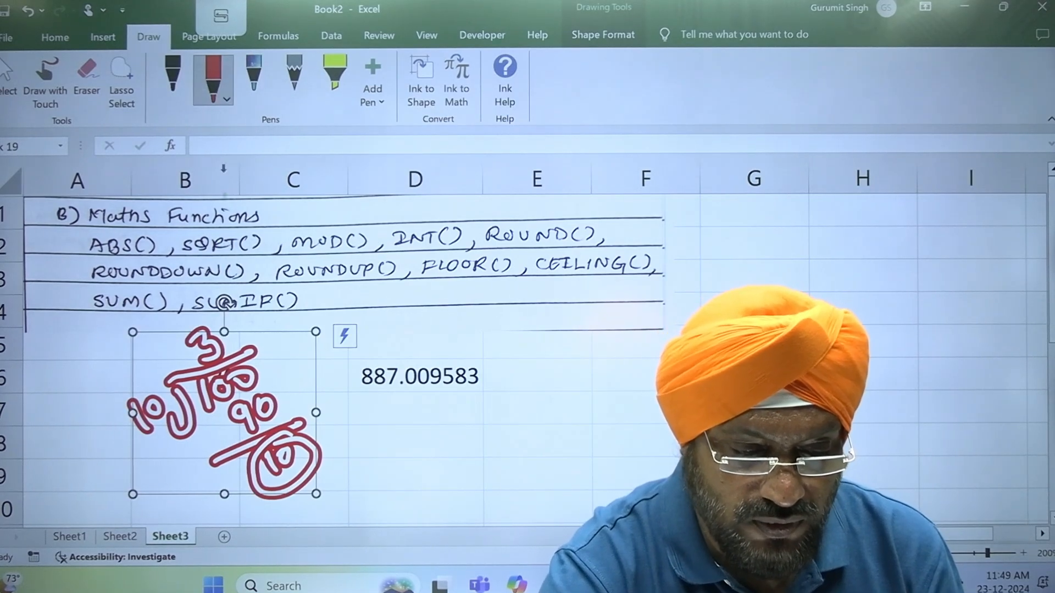
click(427, 433)
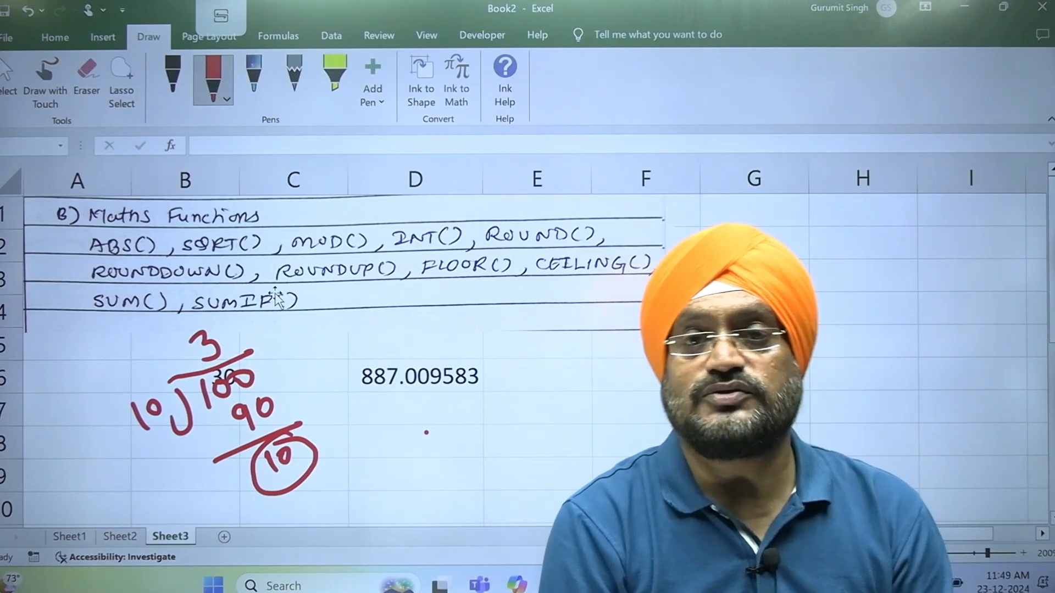
mouse_move(311, 472)
mouse_down()
mouse_move(410, 446)
mouse_move(368, 487)
mouse_move(432, 436)
mouse_up()
drag(410, 484, 467, 451)
drag(437, 430, 439, 454)
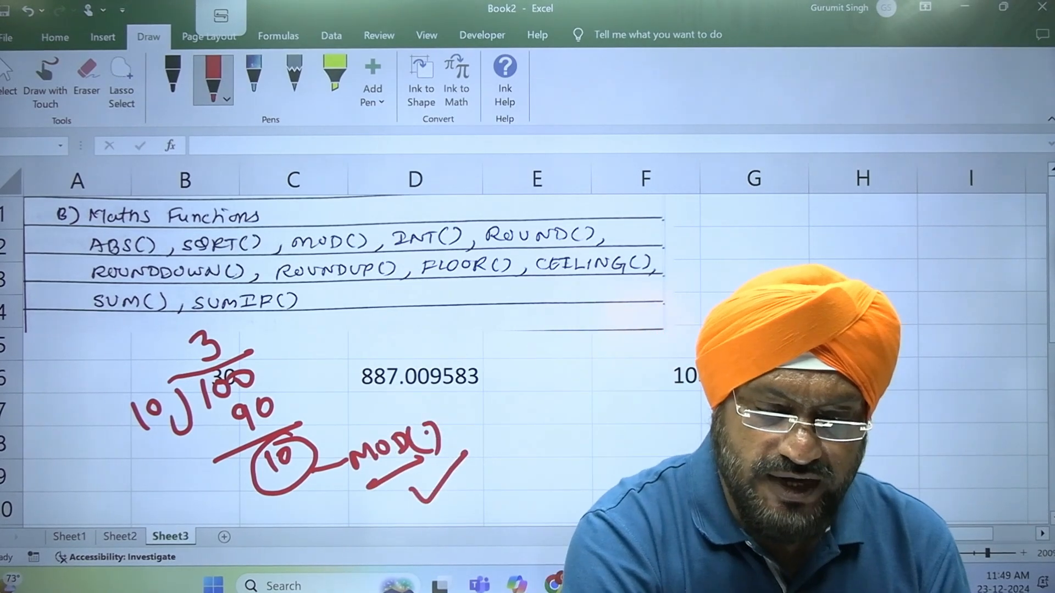
Review the number and divisor arguments of the MOD formula in F6
click(739, 379)
click(634, 383)
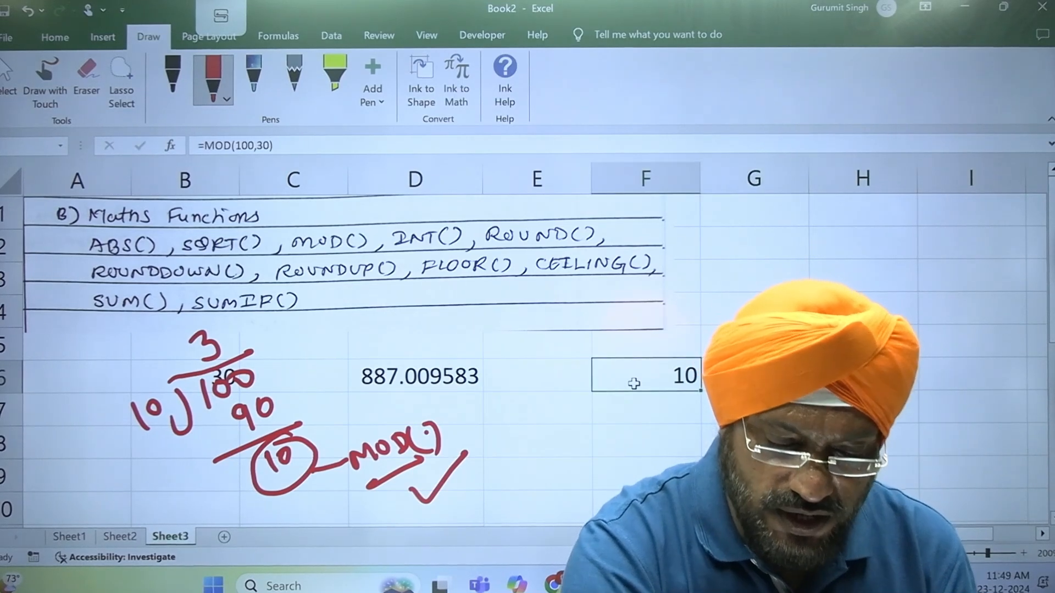
double_click(634, 383)
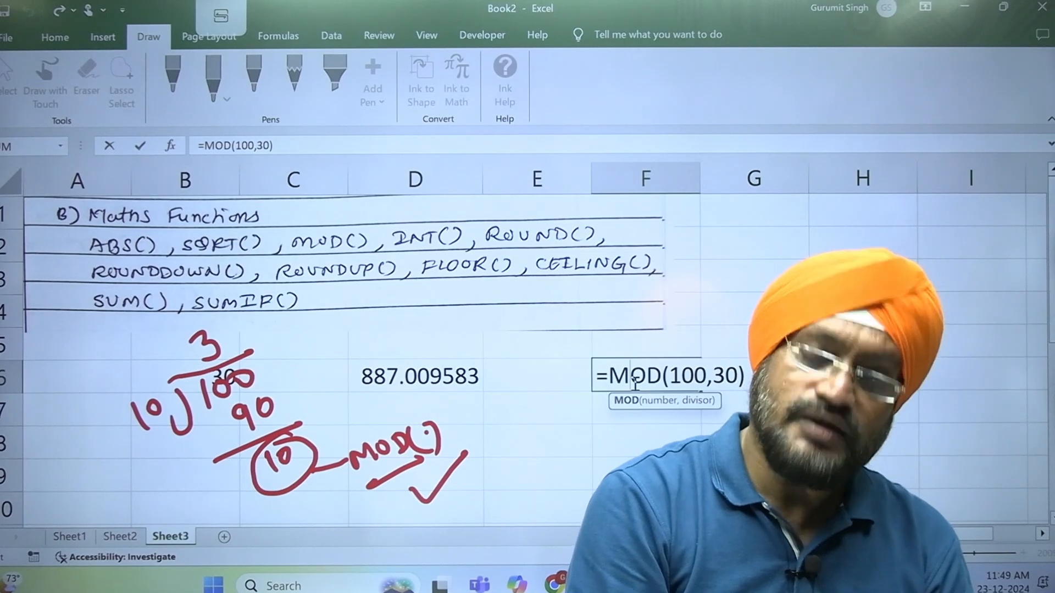
key(ctrl+Return)
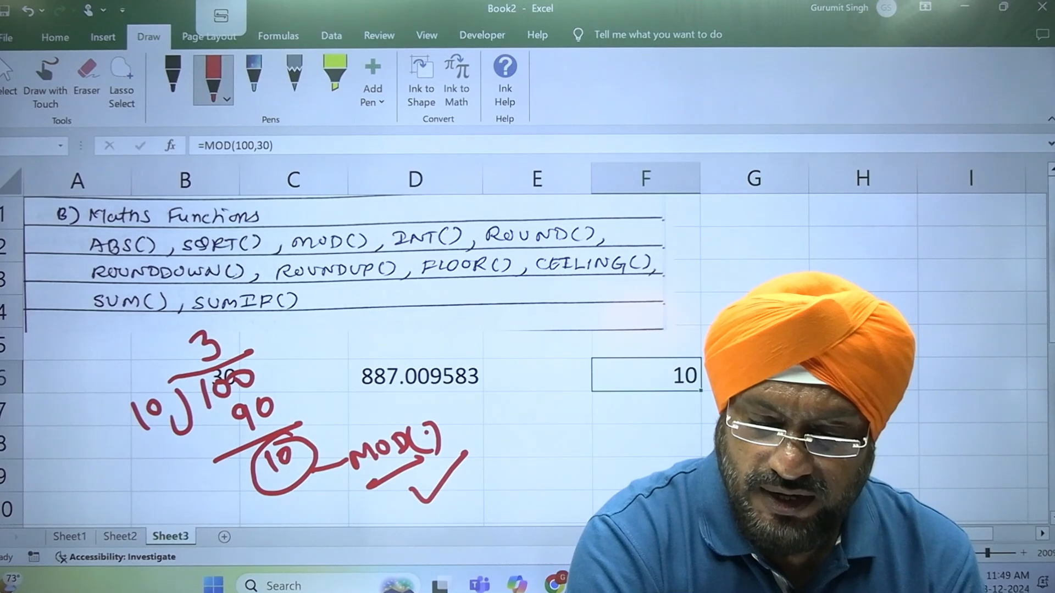
Draw the positive half of a red number line on the empty rows below, labelled 0, 1, 2 and 3
scroll(527, 346, down, 2)
scroll(449, 287, down, 2)
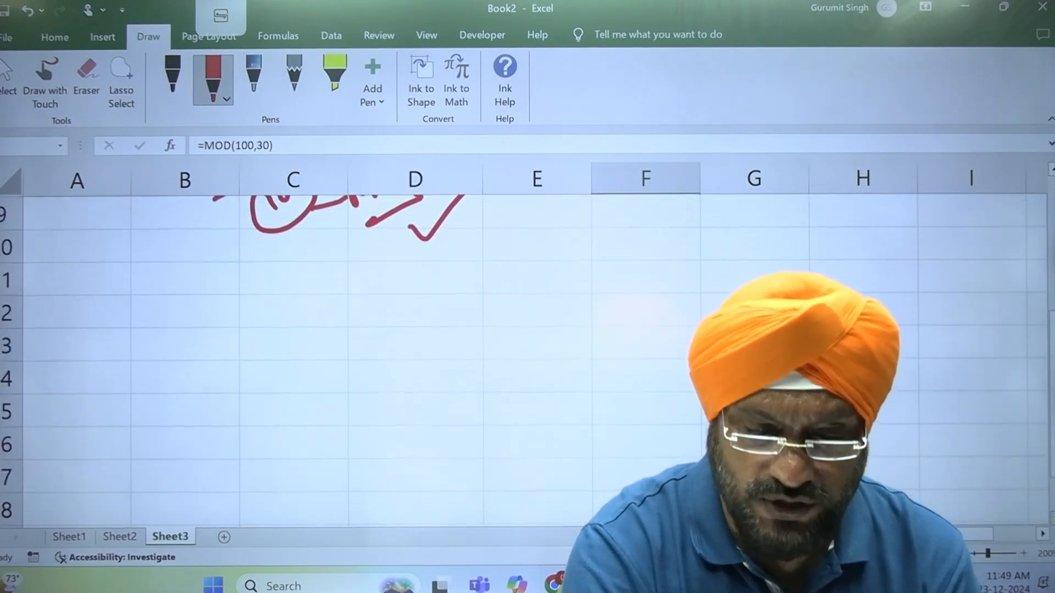
drag(442, 284, 445, 282)
drag(566, 296, 598, 302)
drag(451, 271, 707, 261)
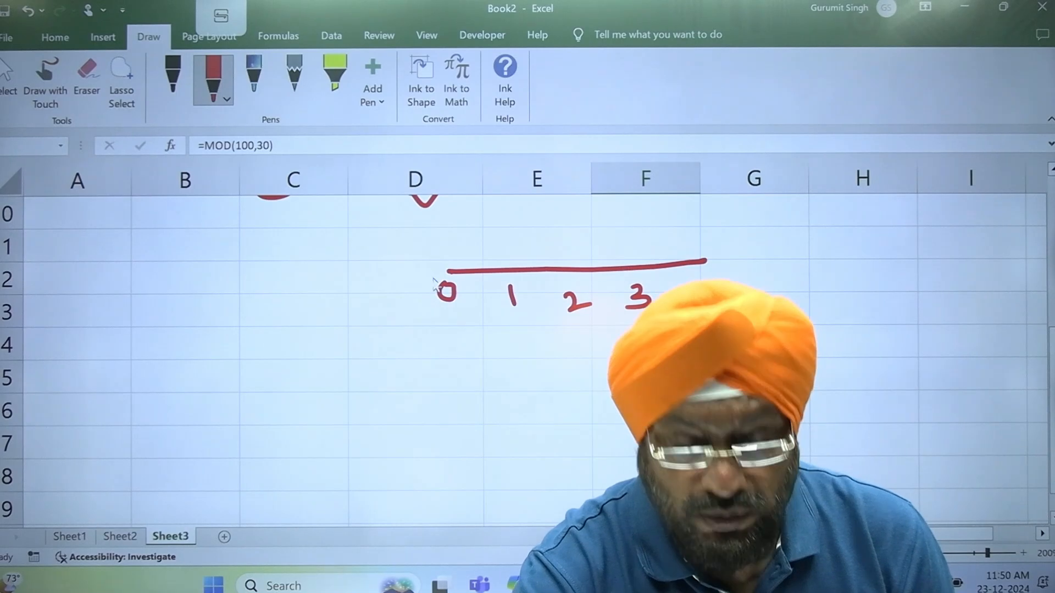
Extend the number line to the negative side with labels -1, -2 and -3, and mark the zero point
drag(440, 270, 281, 281)
drag(367, 306, 385, 305)
drag(385, 297, 387, 309)
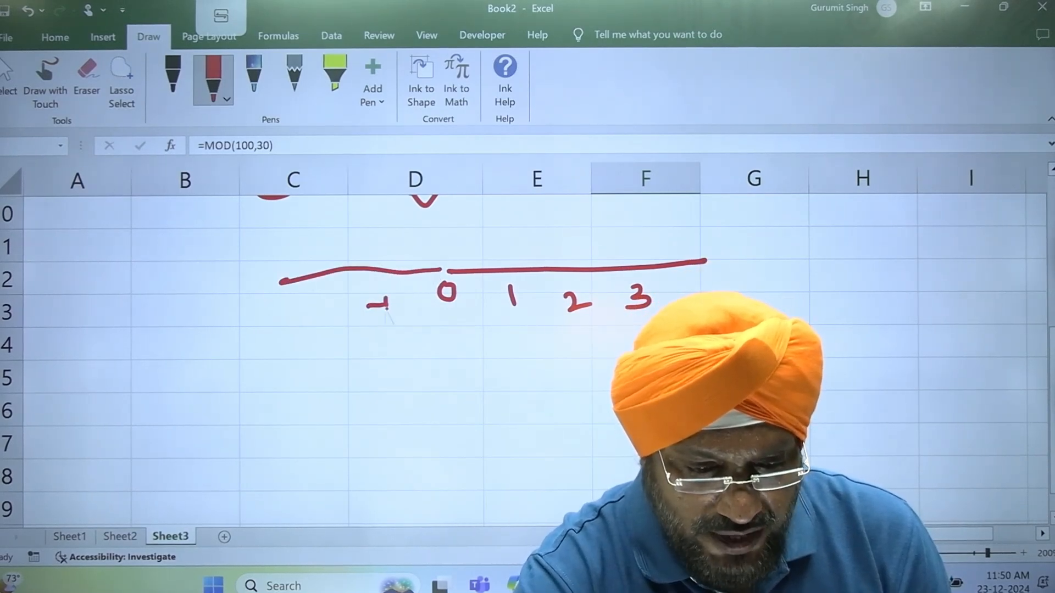
drag(285, 316, 294, 315)
drag(300, 310, 327, 317)
drag(217, 326, 227, 325)
mouse_move(238, 313)
mouse_down()
mouse_move(240, 331)
mouse_move(283, 281)
mouse_up()
drag(440, 264, 443, 277)
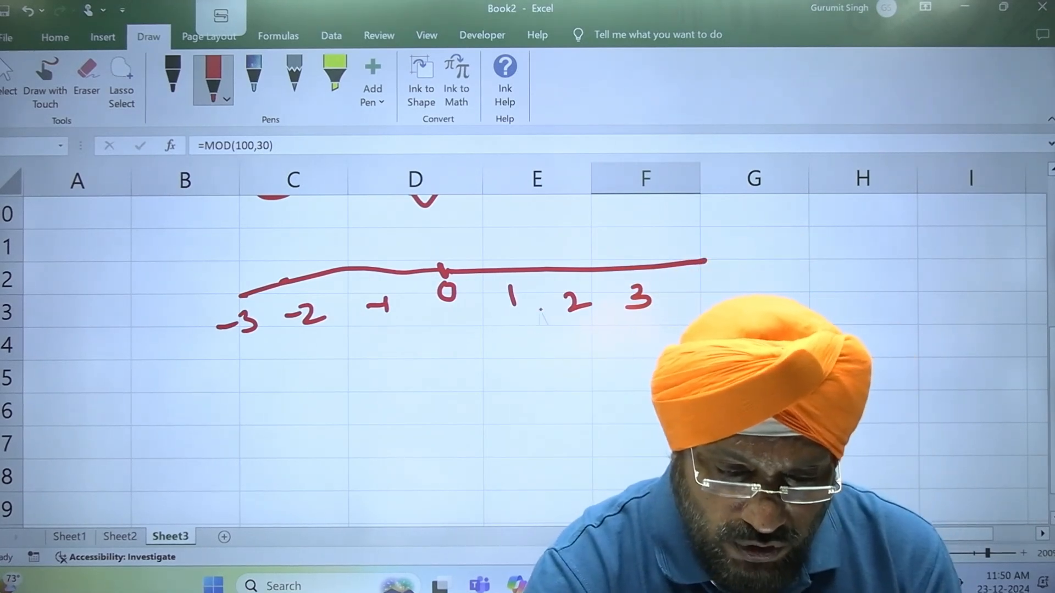
Mark, write and circle 1.3 and -1.3 below the number line, with an arrow from 1.3 up to 1
click(353, 341)
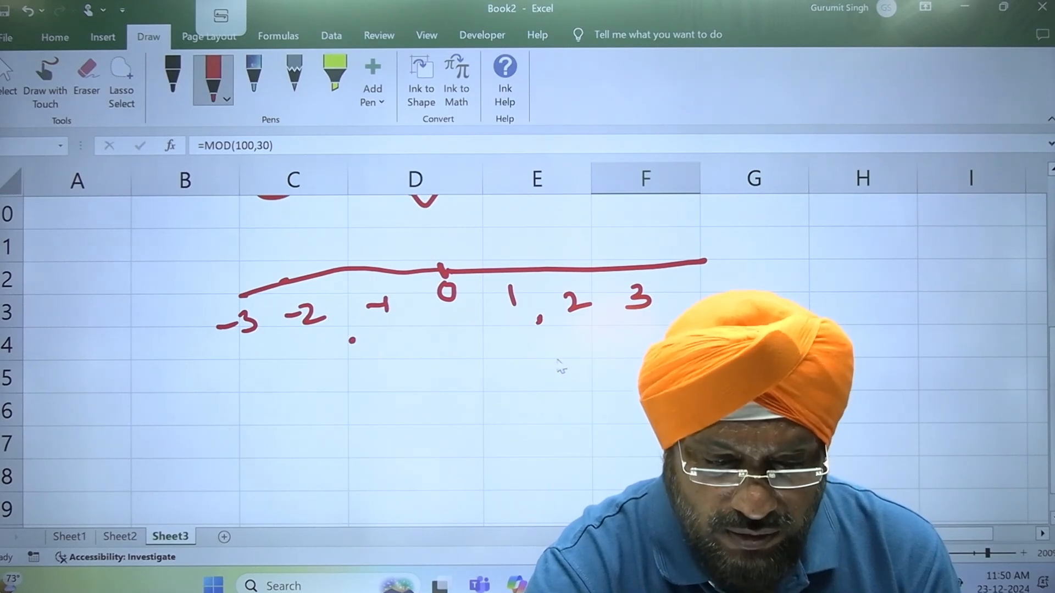
click(566, 366)
mouse_move(547, 357)
mouse_down()
mouse_move(556, 378)
mouse_move(586, 373)
mouse_move(578, 380)
mouse_up()
click(568, 377)
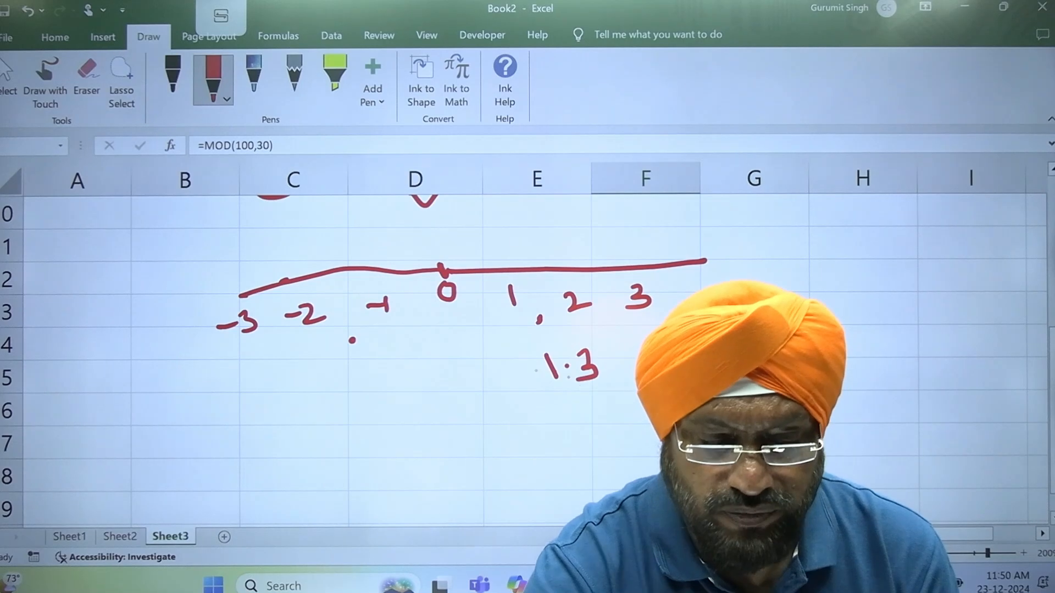
mouse_move(334, 404)
mouse_down()
mouse_move(386, 392)
mouse_move(338, 418)
mouse_move(405, 382)
mouse_move(375, 372)
mouse_up()
click(372, 389)
mouse_move(597, 341)
mouse_down()
mouse_move(560, 342)
mouse_move(607, 374)
mouse_move(576, 347)
mouse_up()
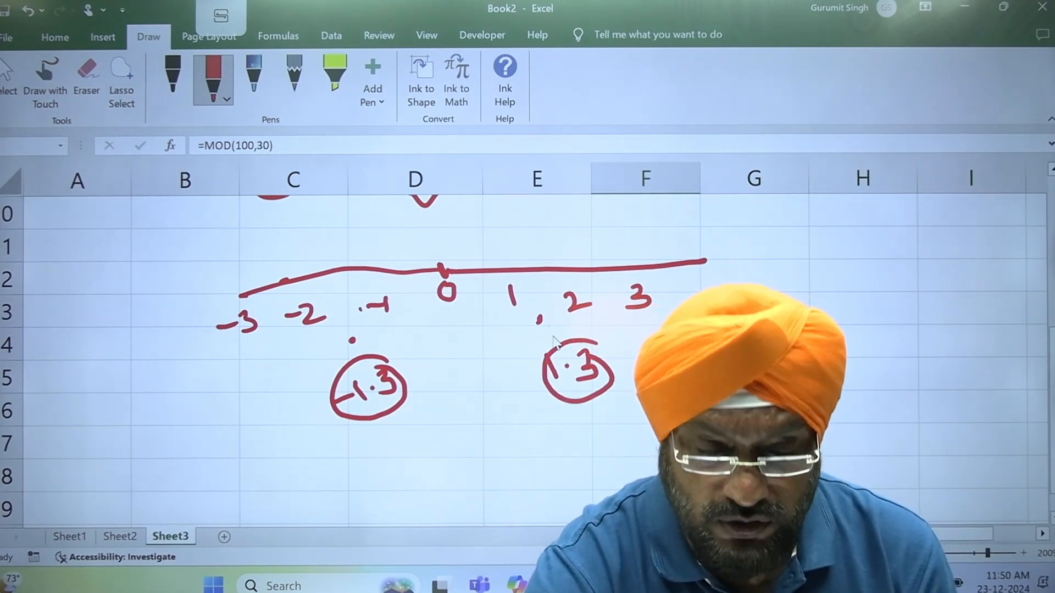
mouse_move(548, 385)
mouse_down()
mouse_move(503, 367)
mouse_move(505, 311)
mouse_move(510, 328)
mouse_up()
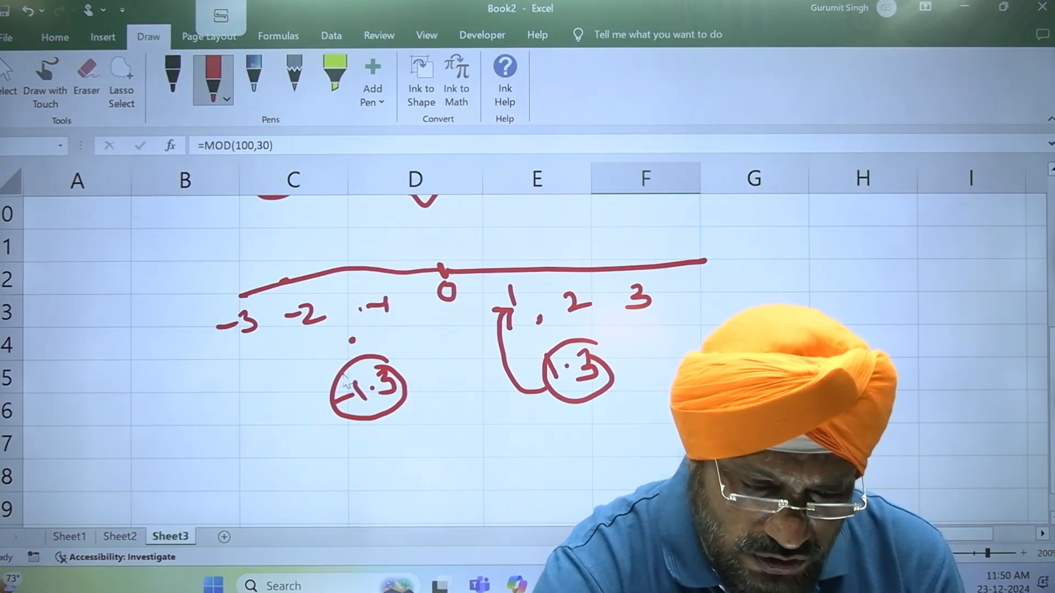
Draw a red arrow from the circled -1.3 up to -2 on the number line
mouse_move(333, 380)
mouse_down()
mouse_move(300, 343)
mouse_move(307, 352)
mouse_up()
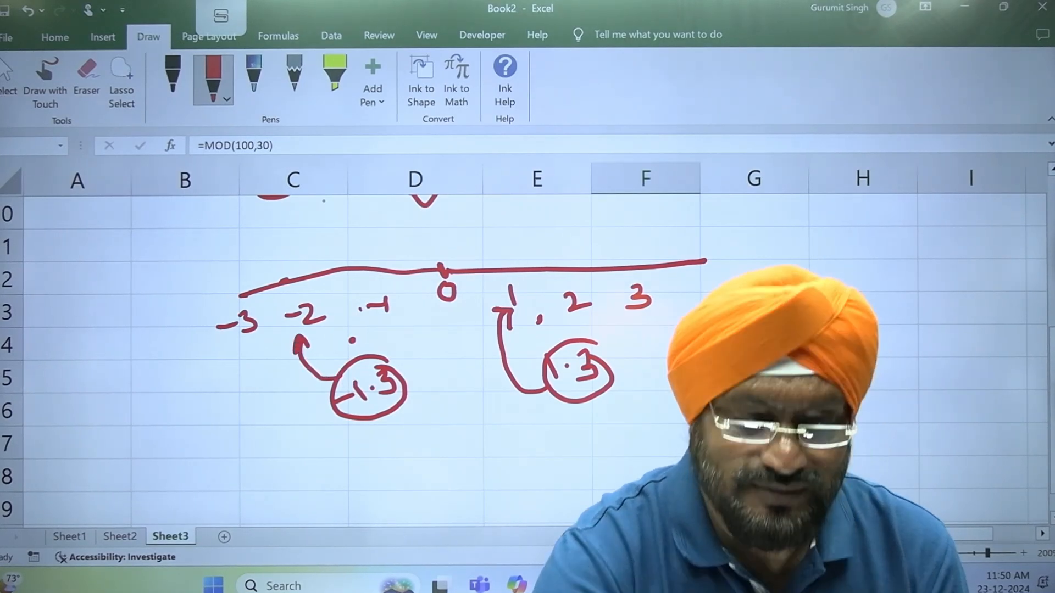
Enter =INT(1.3) in C17 and =INT(-1.3) in D17, beneath the number line
click(258, 432)
text(=INT()
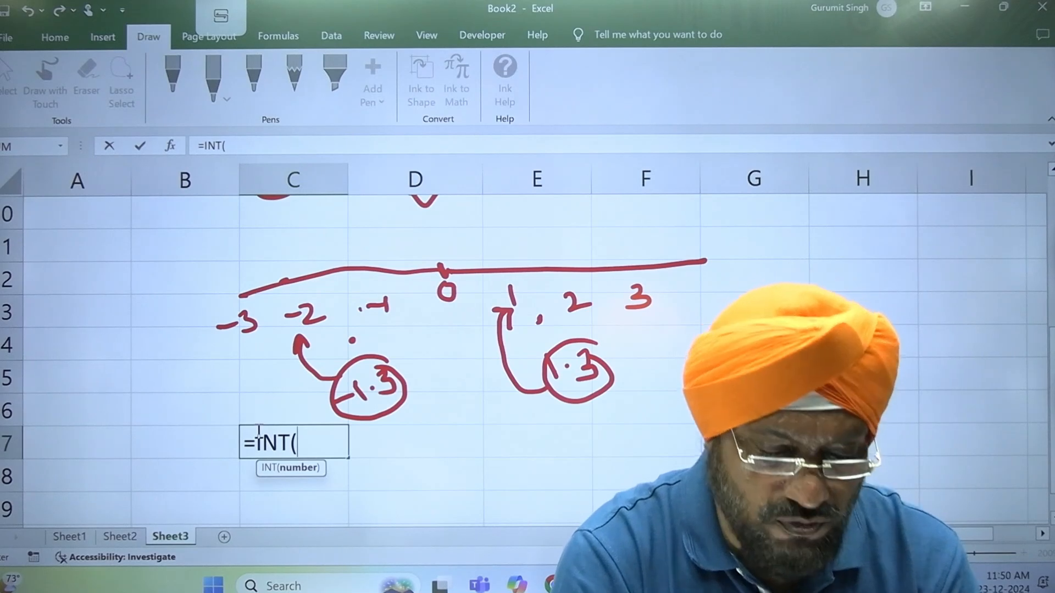
text(1.3))
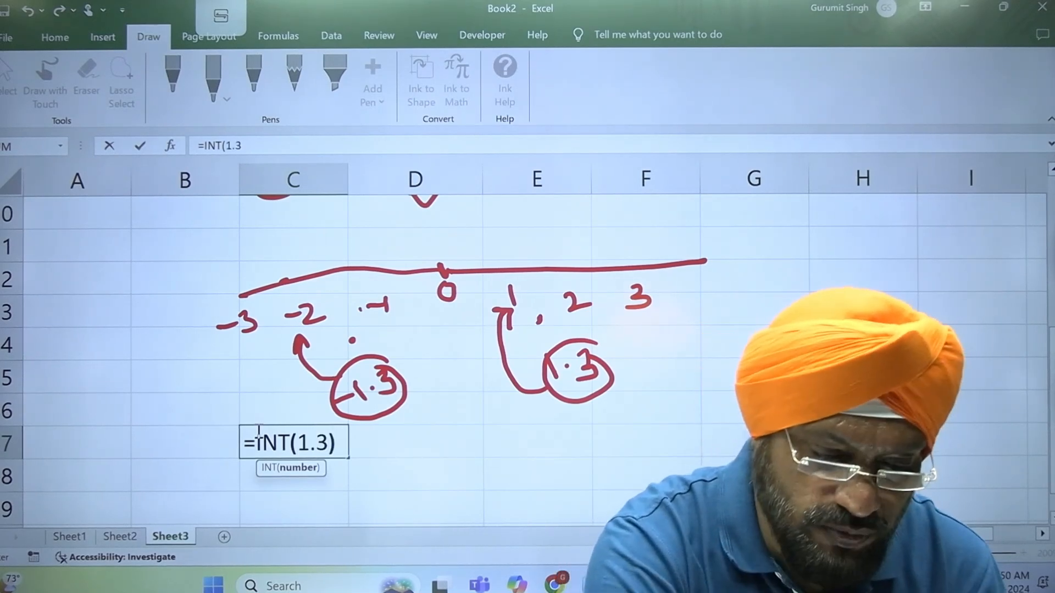
key(Return)
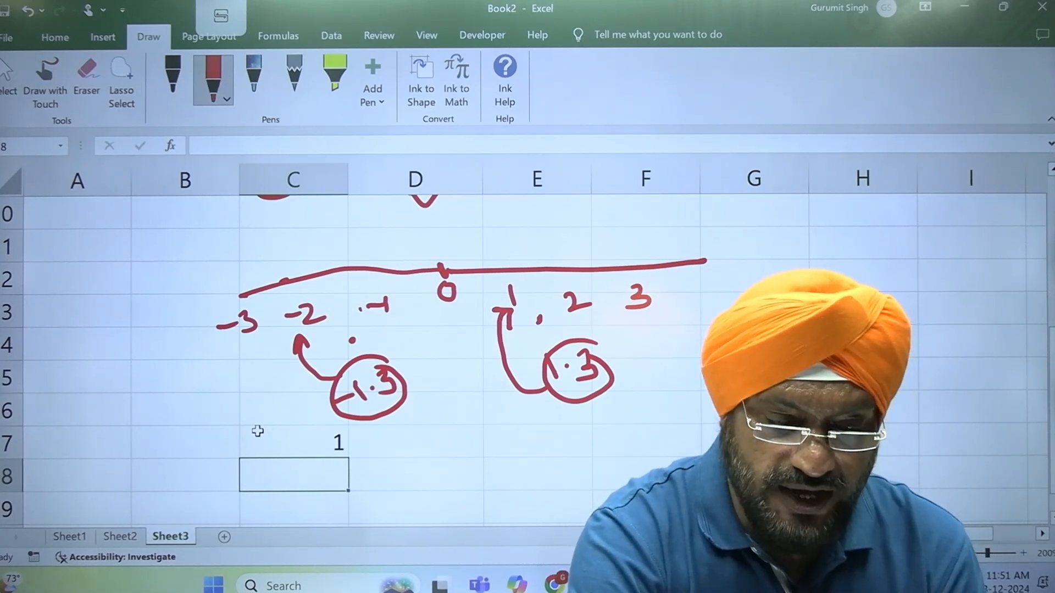
key(Up)
key(Right)
text(=I)
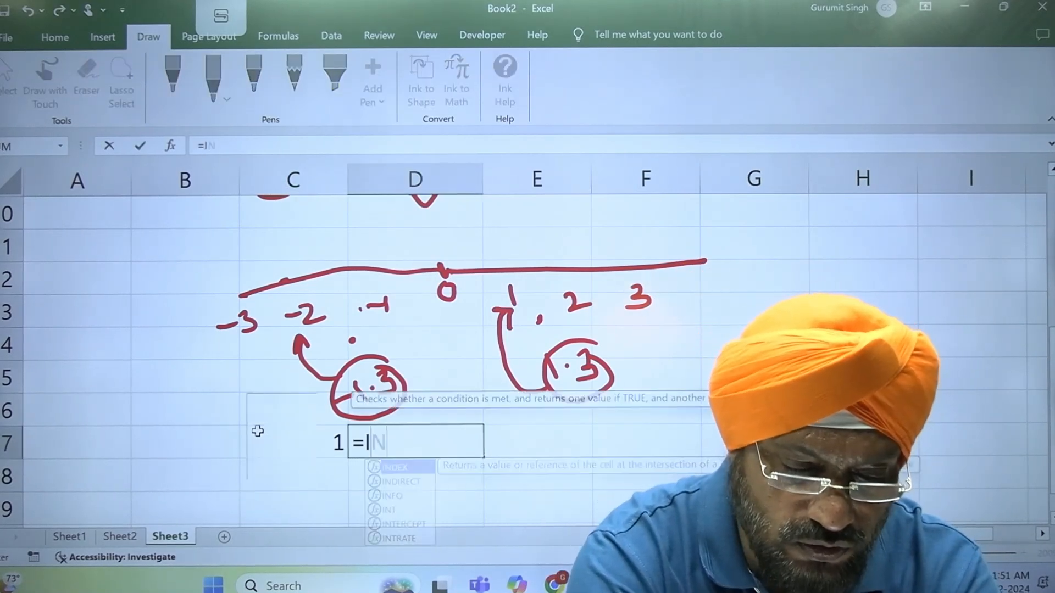
text(NT(-)
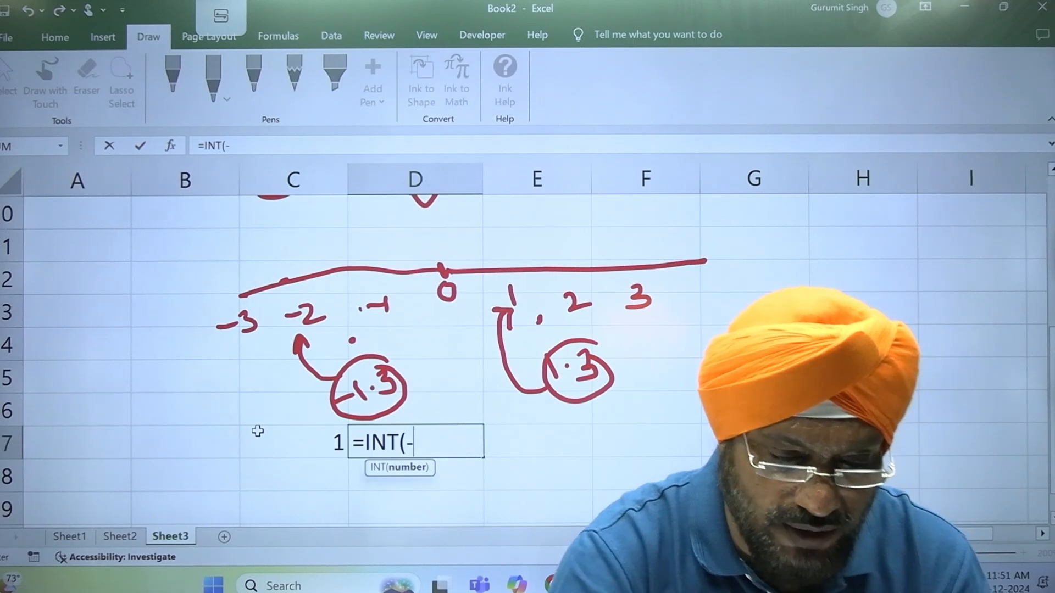
text(1.3))
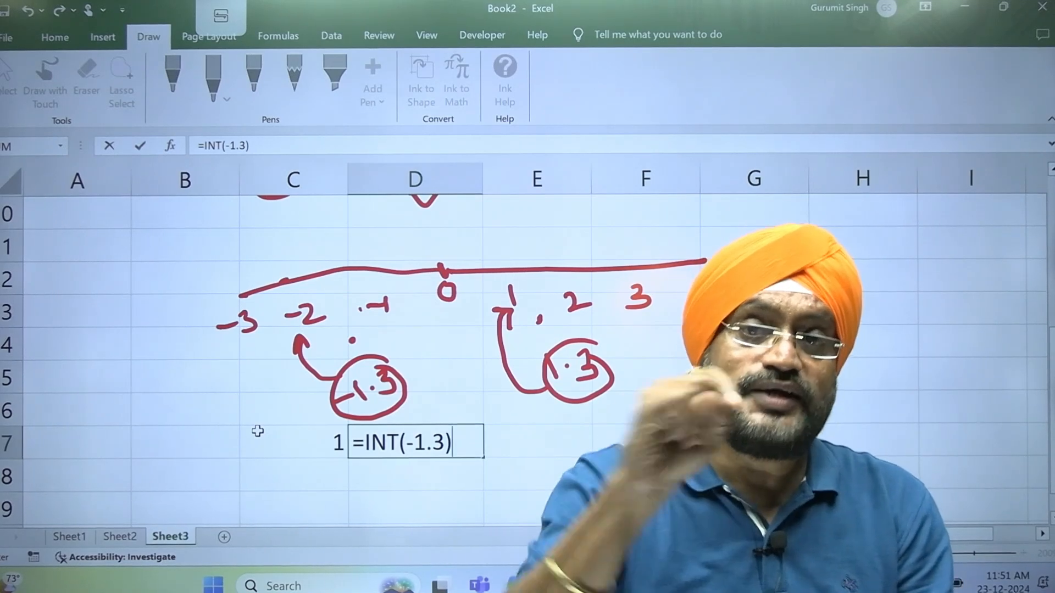
key(Return)
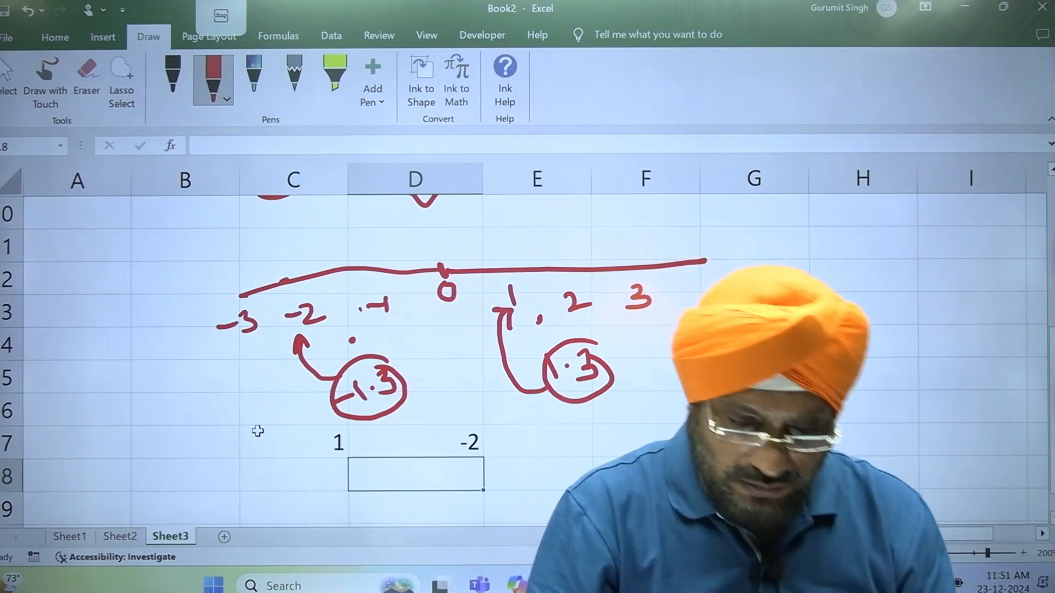
Enter the sample numbers 44.4444 in J2 and 66.6666 in J3
click(635, 460)
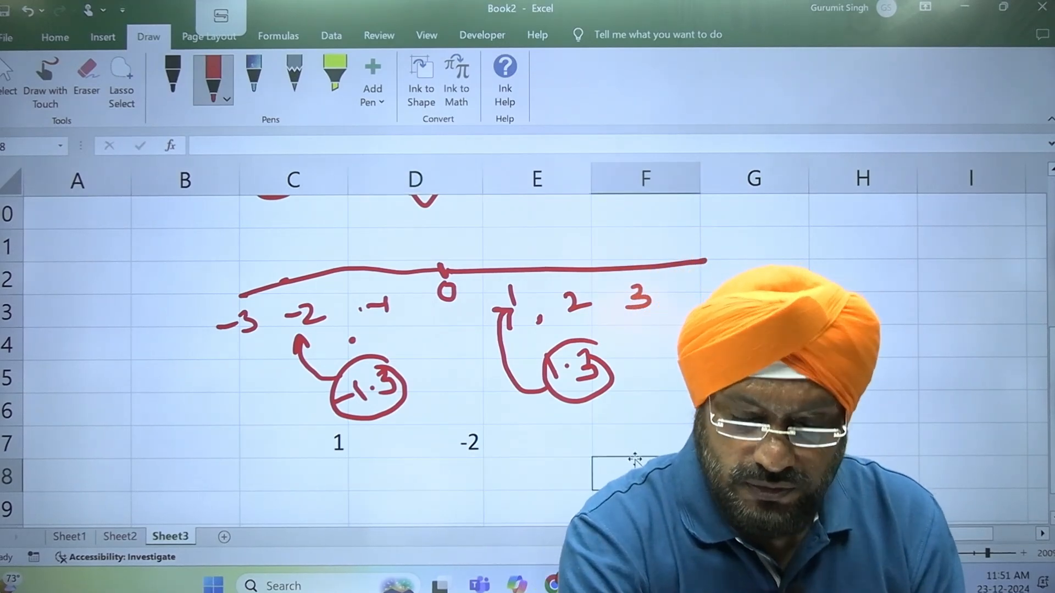
key(ctrl+Up)
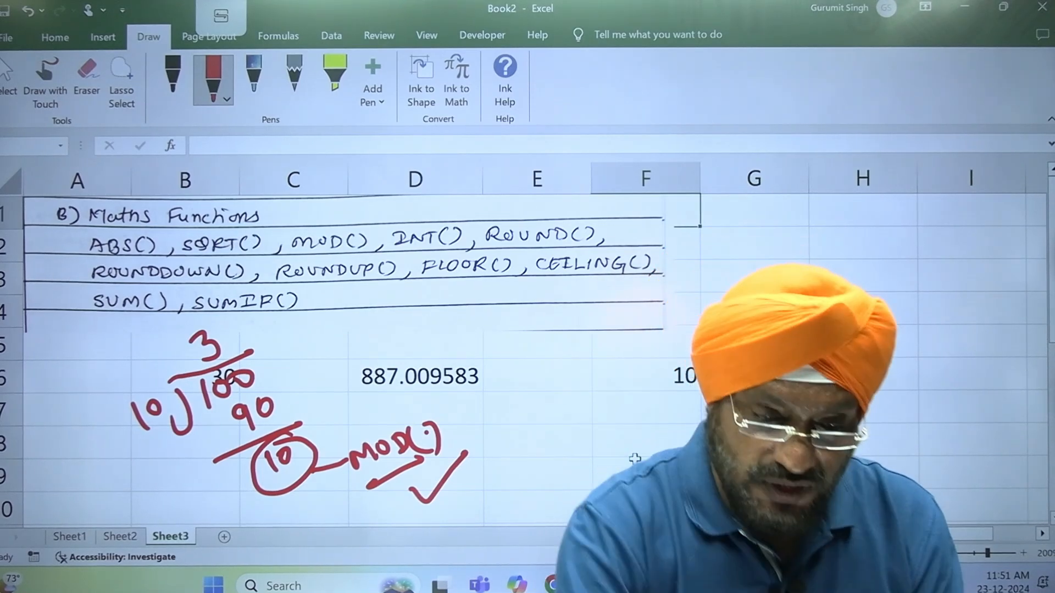
click(742, 443)
key(Up)
key(Up)
key(Up)
key(Up)
key(Up)
key(Up)
key(Up)
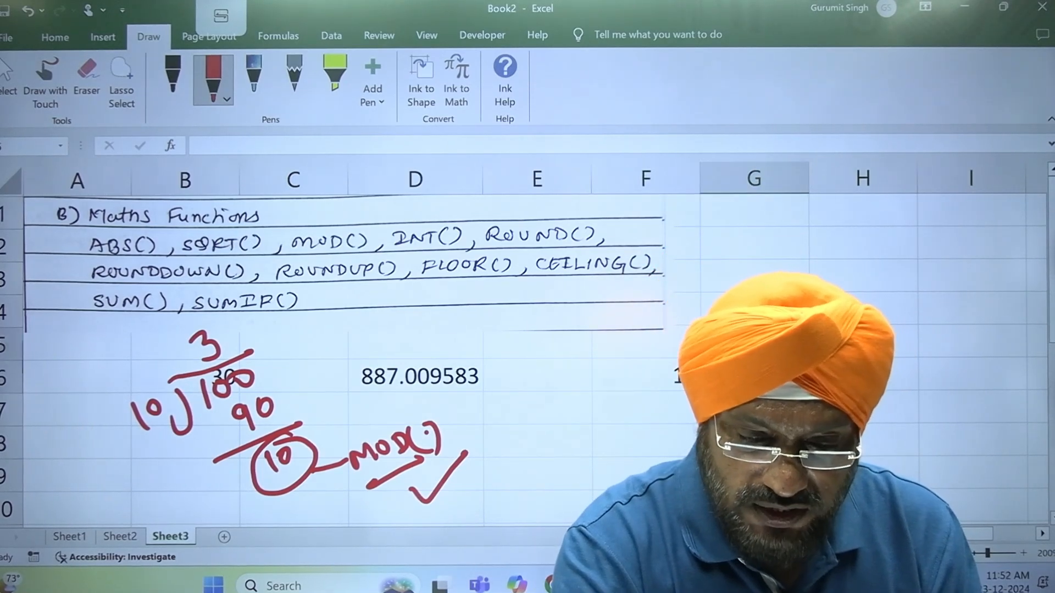
key(Right)
key(Right)
key(Right)
key(Right)
key(Right)
key(Right)
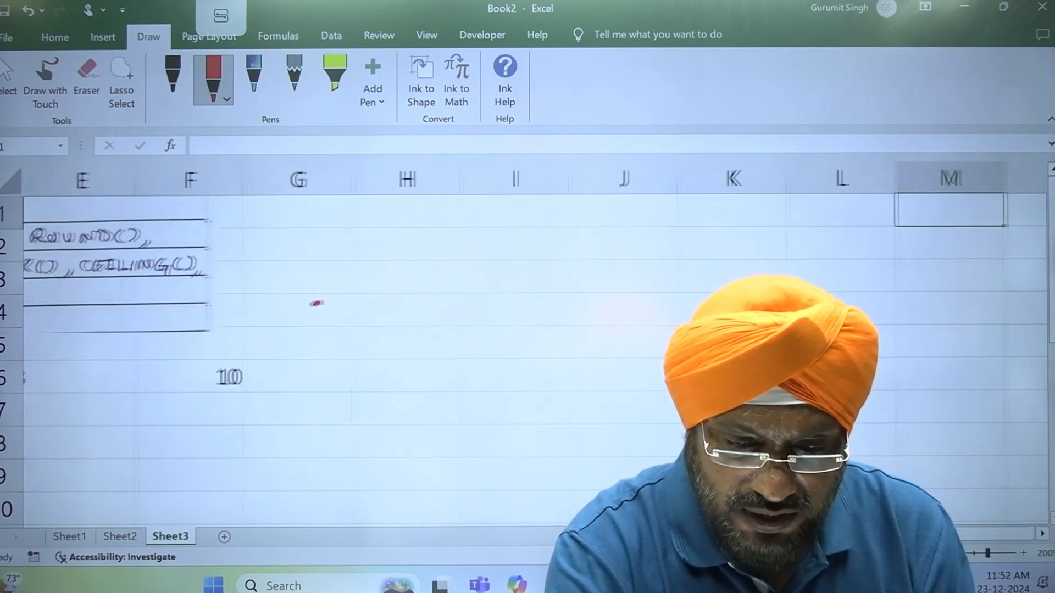
key(Left)
key(Left)
key(Left)
key(Down)
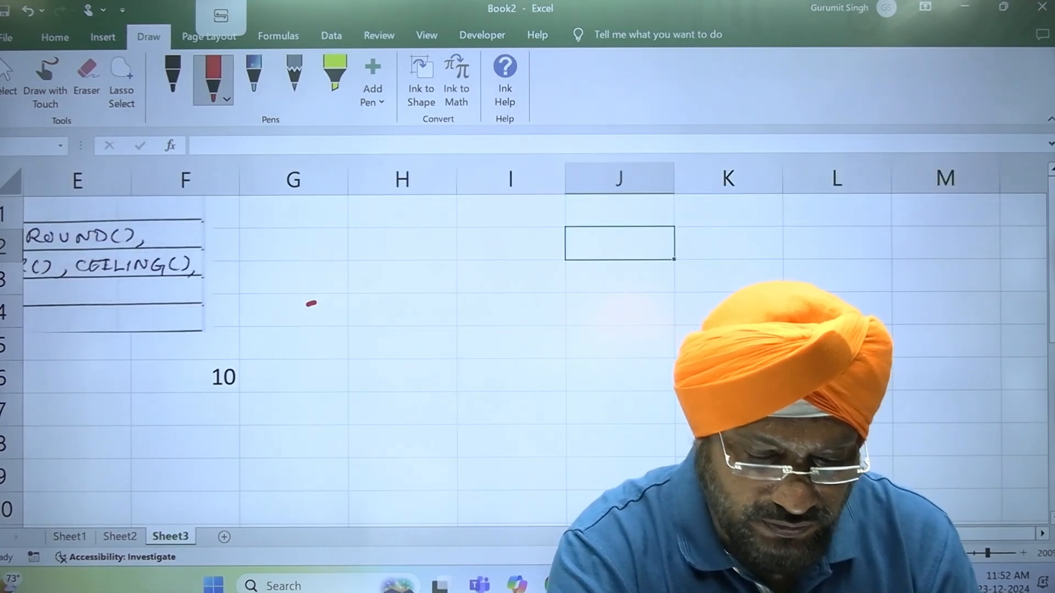
text(44)
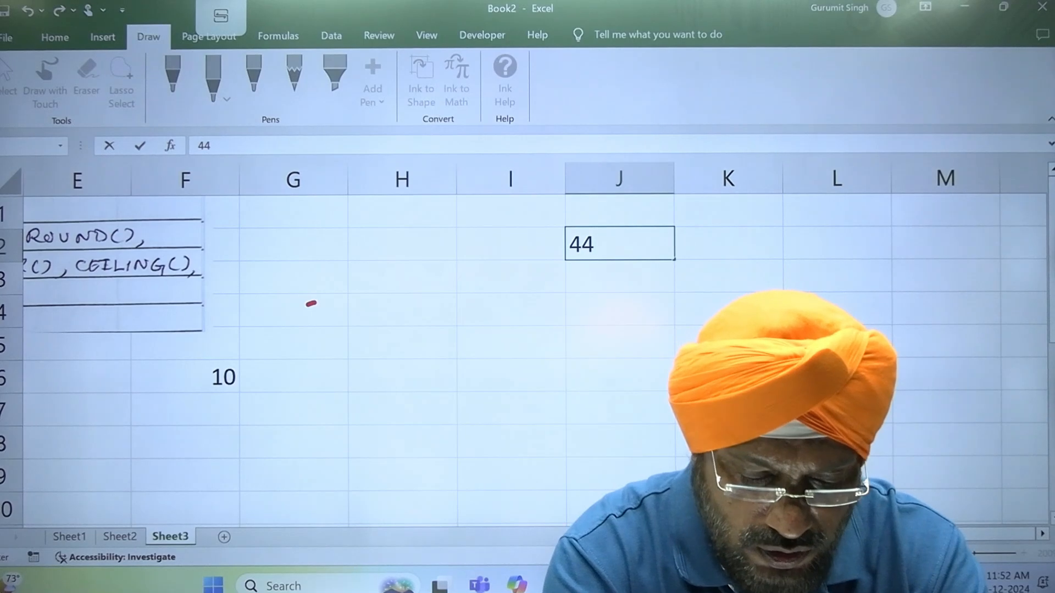
text(.)
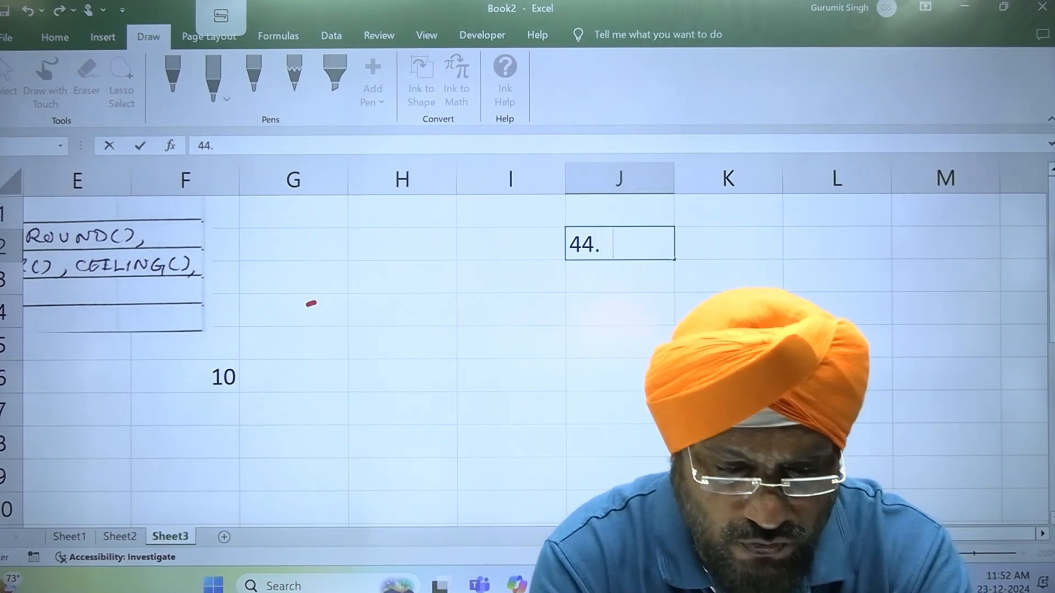
text(4444)
key(Return)
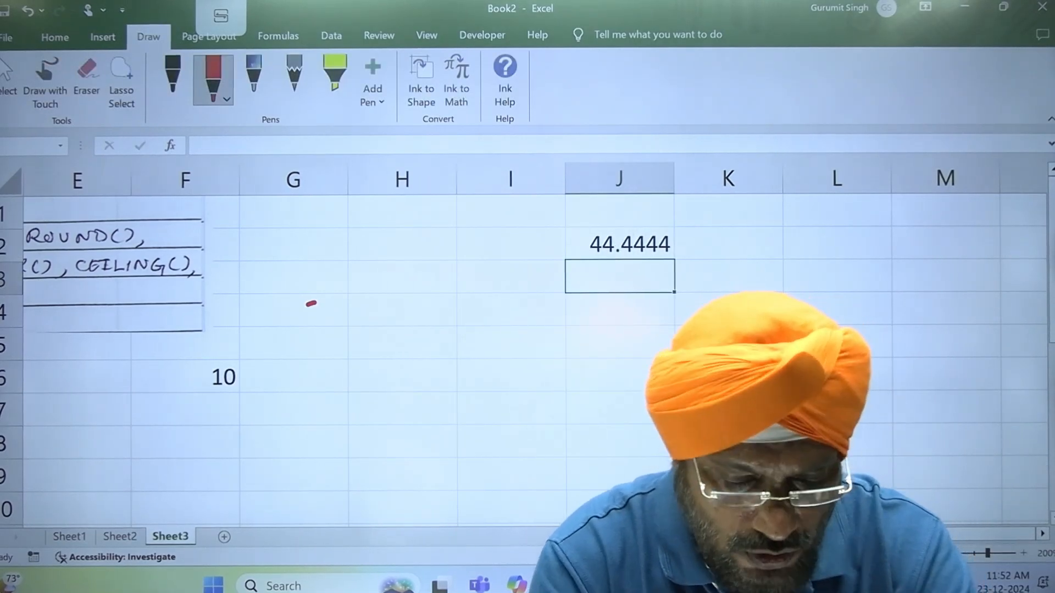
text(66.)
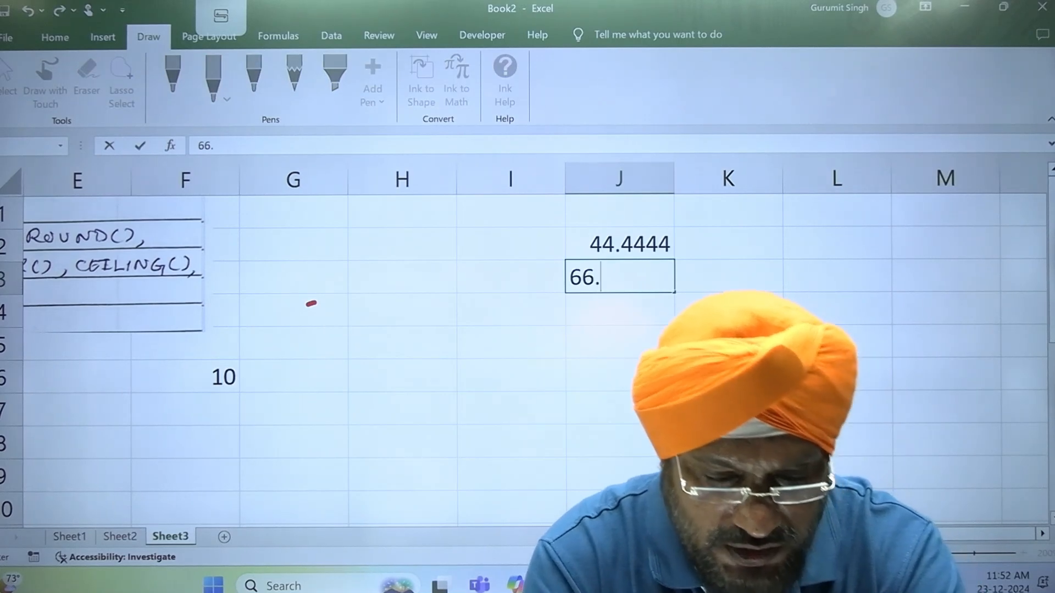
text(6666)
key(Return)
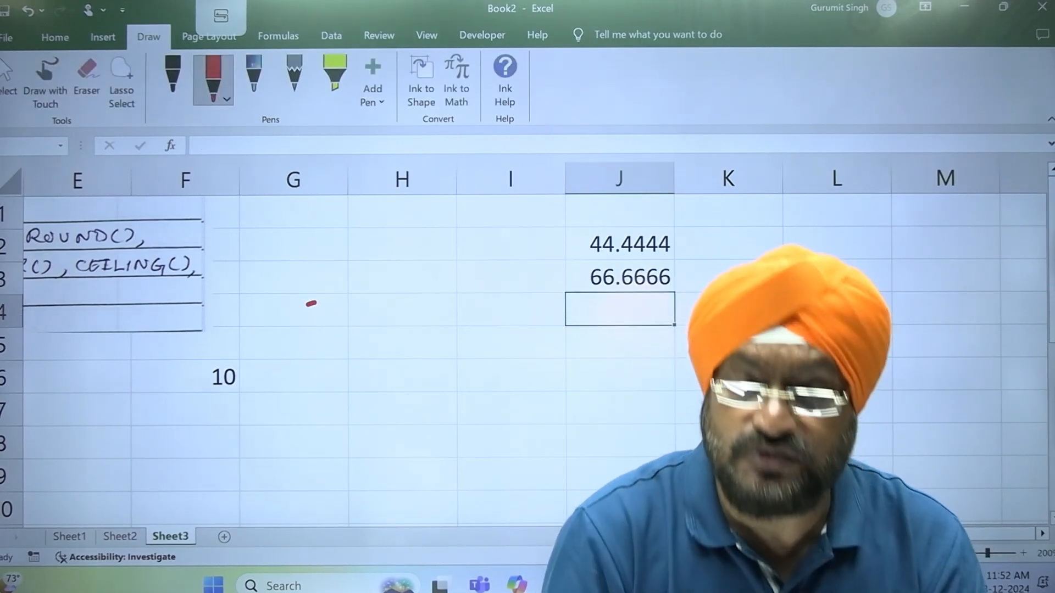
Enter the column headings R, RD and RU in K1, L1 and M1
click(747, 214)
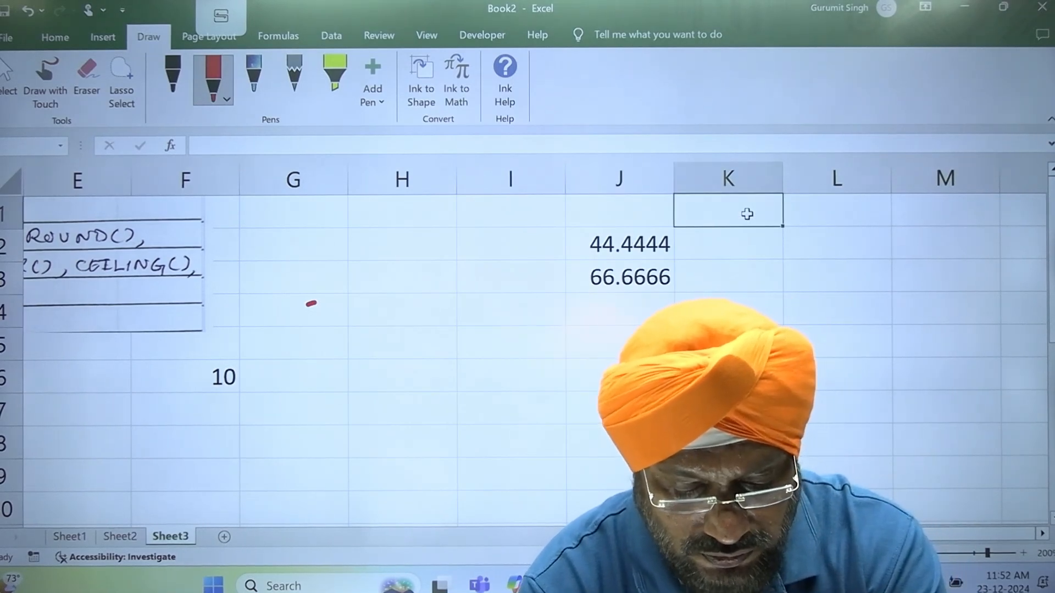
text(R)
key(Tab)
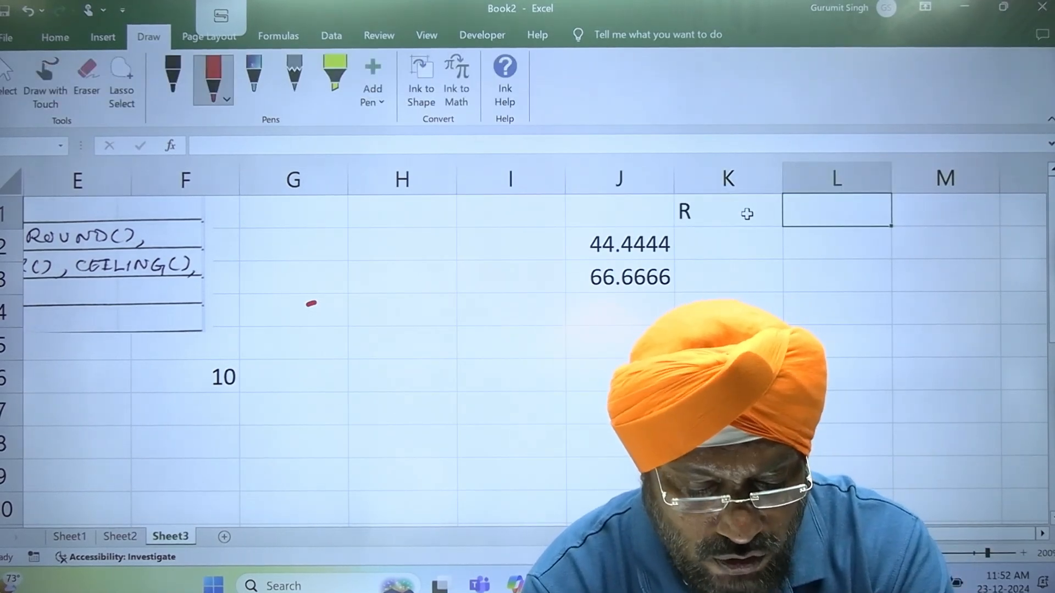
text(RD)
key(Tab)
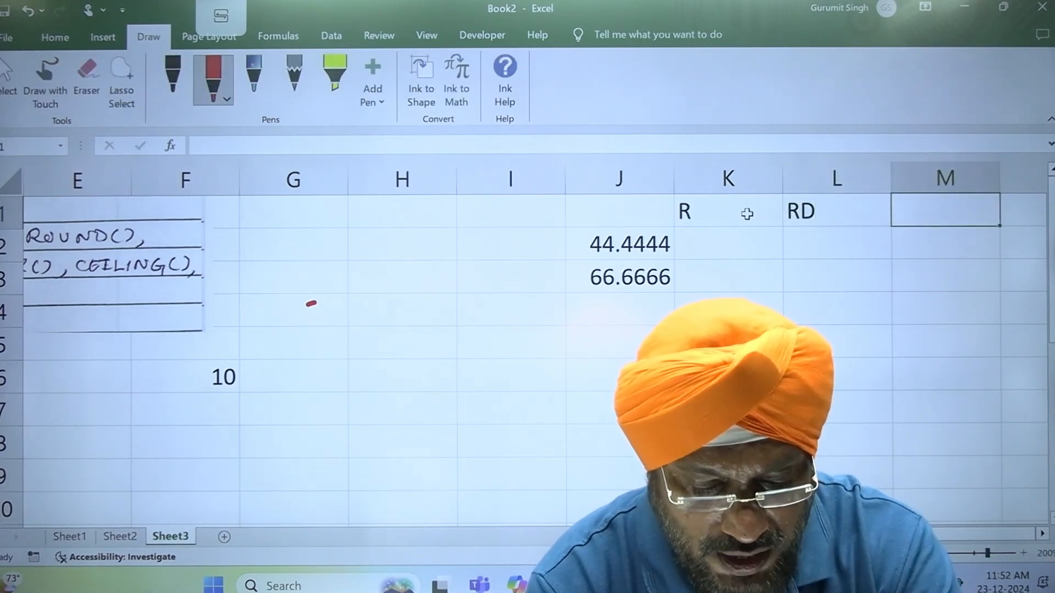
text(RU)
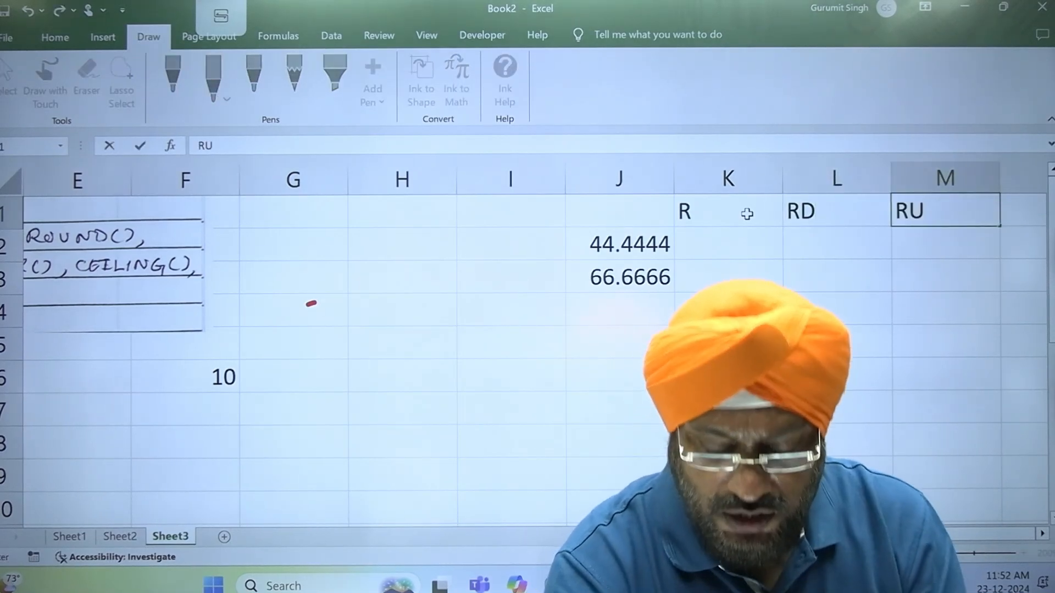
key(Return)
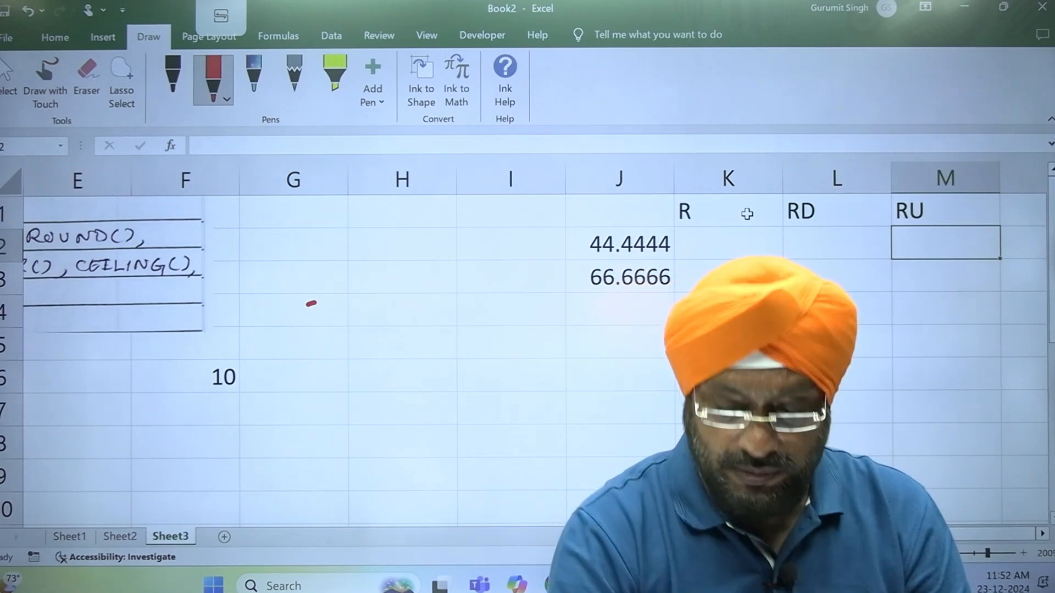
Handwrite the expected rounded values 44.44 and 66.67 in red ink on rows 6 and 7 of column K
key(Left)
key(Left)
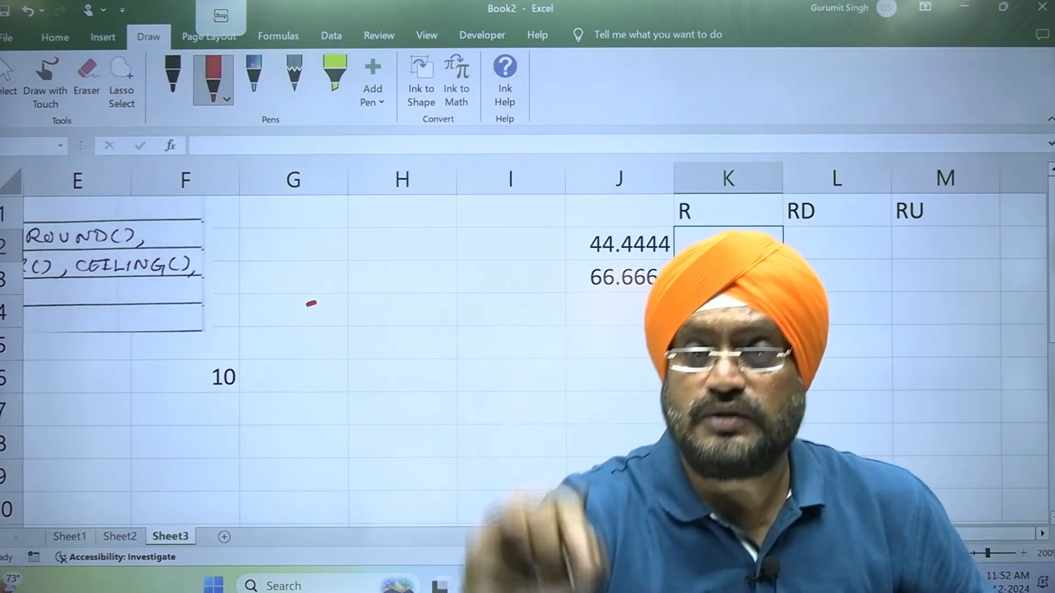
drag(687, 370, 700, 389)
mouse_move(708, 373)
mouse_down()
mouse_move(720, 392)
mouse_move(751, 390)
mouse_up()
click(733, 388)
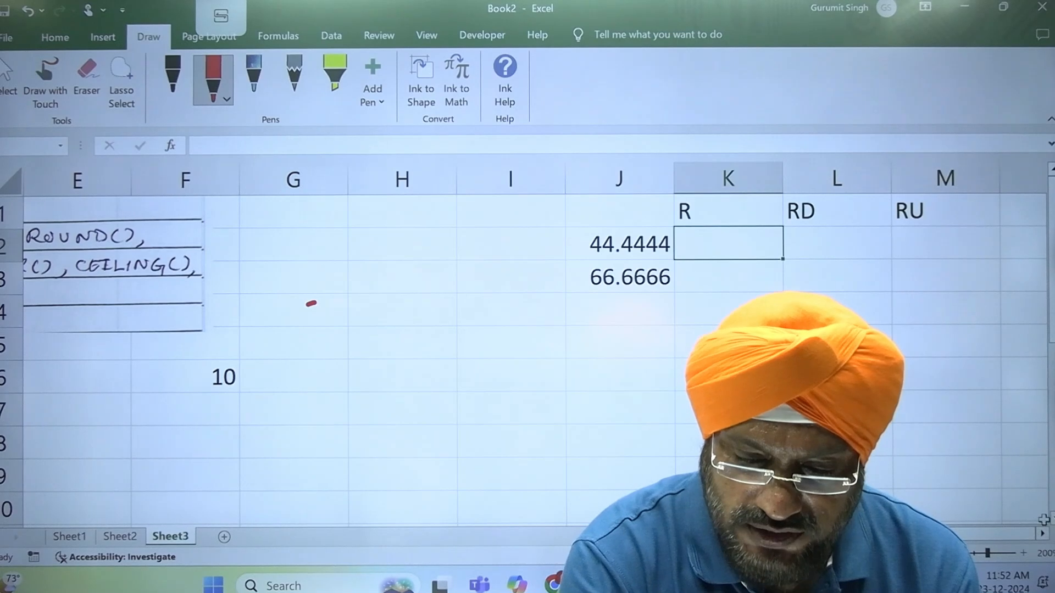
scroll(1042, 536, right, 4)
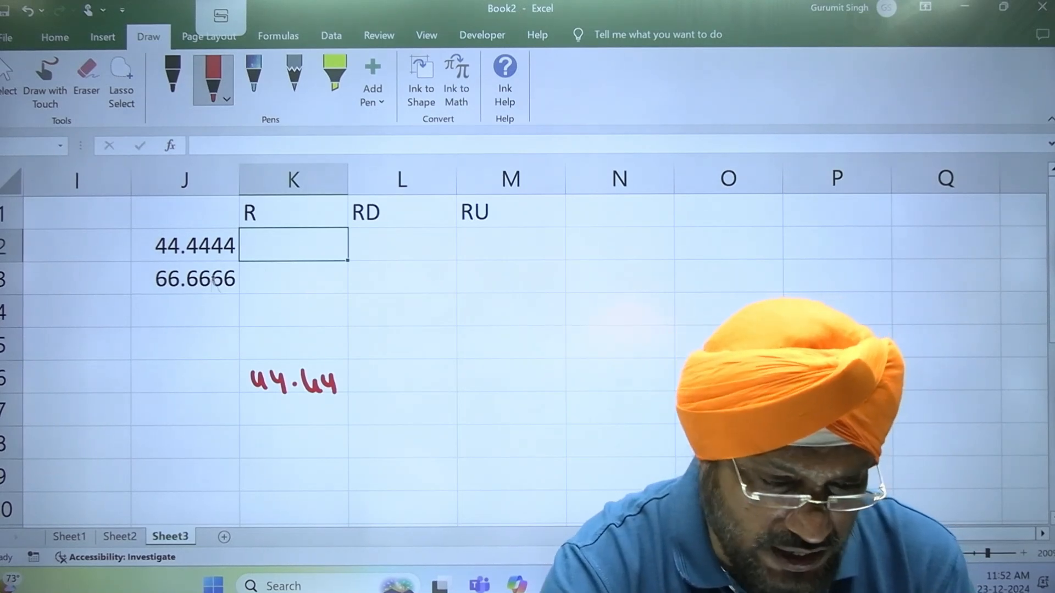
mouse_move(262, 407)
mouse_down()
mouse_move(278, 426)
mouse_move(342, 409)
mouse_up()
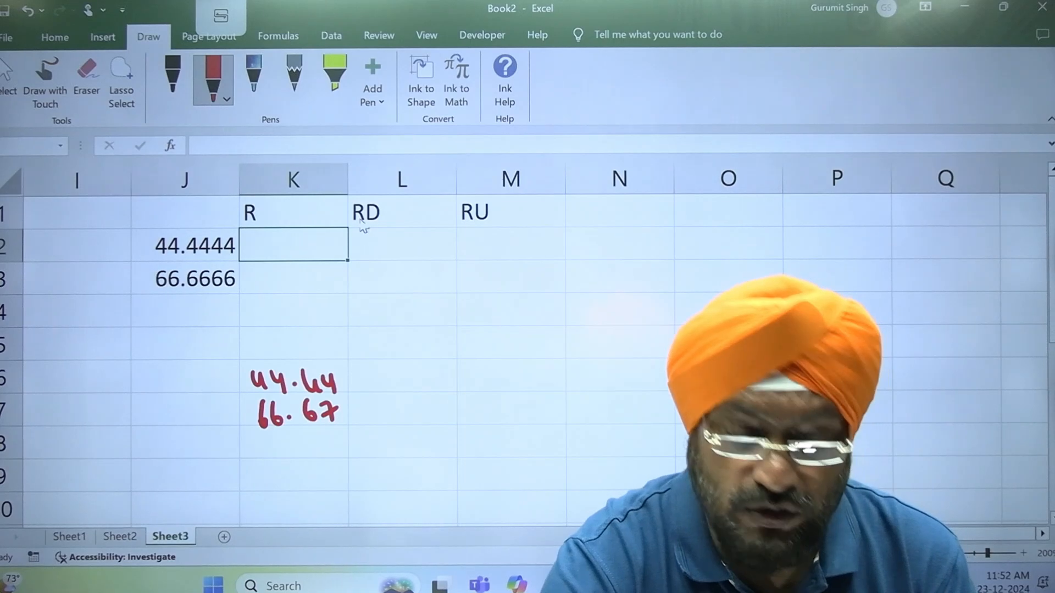
Handwrite 44.44 and 66.66 below the RD heading, and 44.45 and 66.67 below the RU heading, on rows 6 and 7
mouse_move(369, 372)
mouse_down()
mouse_move(401, 387)
mouse_move(433, 369)
mouse_move(447, 379)
mouse_up()
mouse_move(414, 428)
mouse_down()
mouse_move(374, 414)
mouse_move(380, 425)
mouse_move(404, 424)
mouse_move(425, 407)
mouse_move(424, 420)
mouse_move(437, 398)
mouse_move(439, 418)
mouse_up()
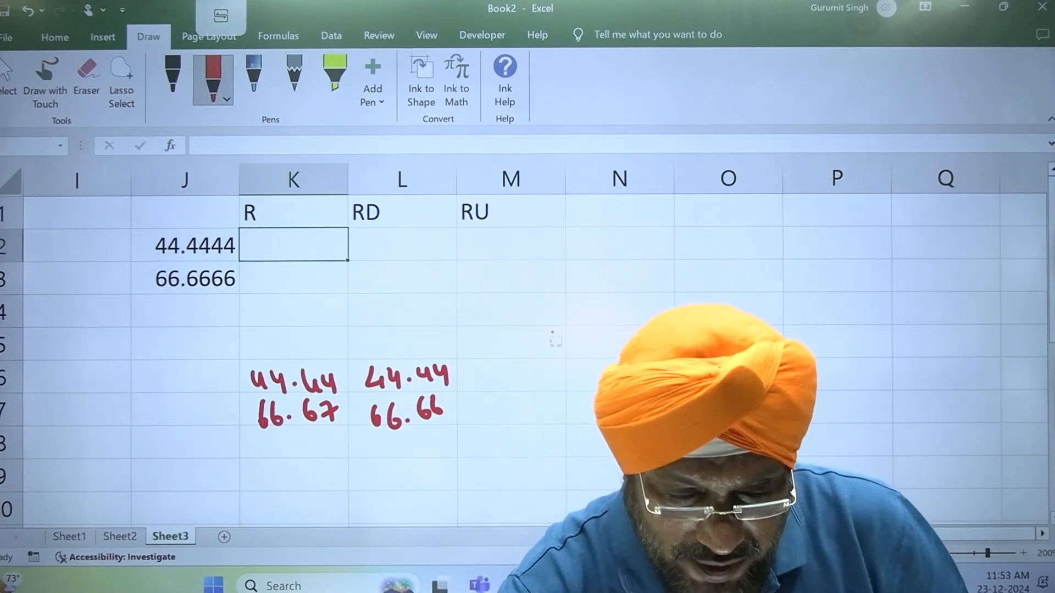
drag(469, 378, 556, 382)
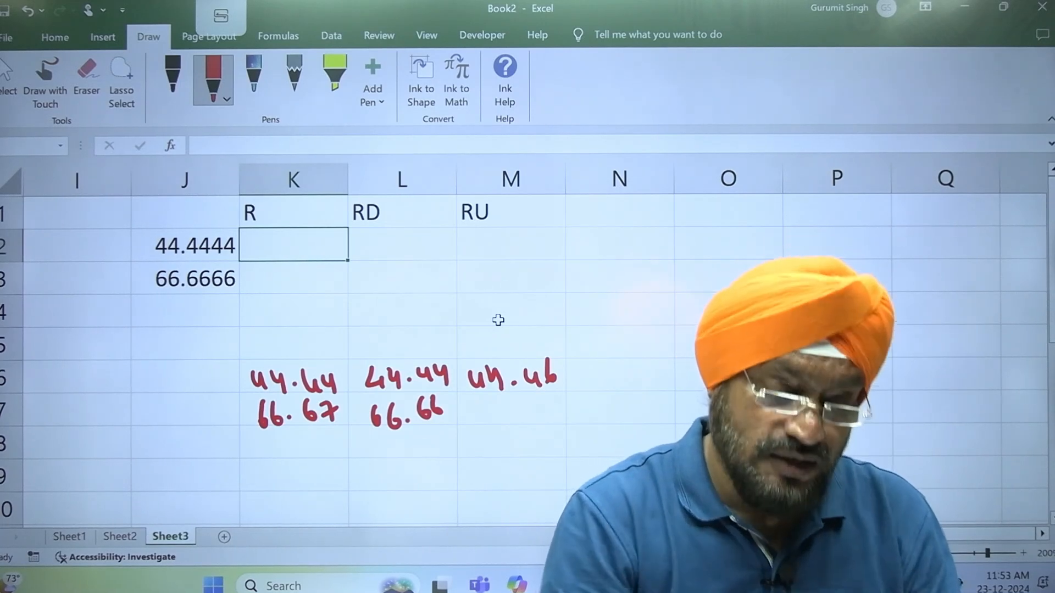
mouse_move(486, 402)
mouse_down()
mouse_move(479, 424)
mouse_move(547, 425)
mouse_move(554, 409)
mouse_up()
click(504, 420)
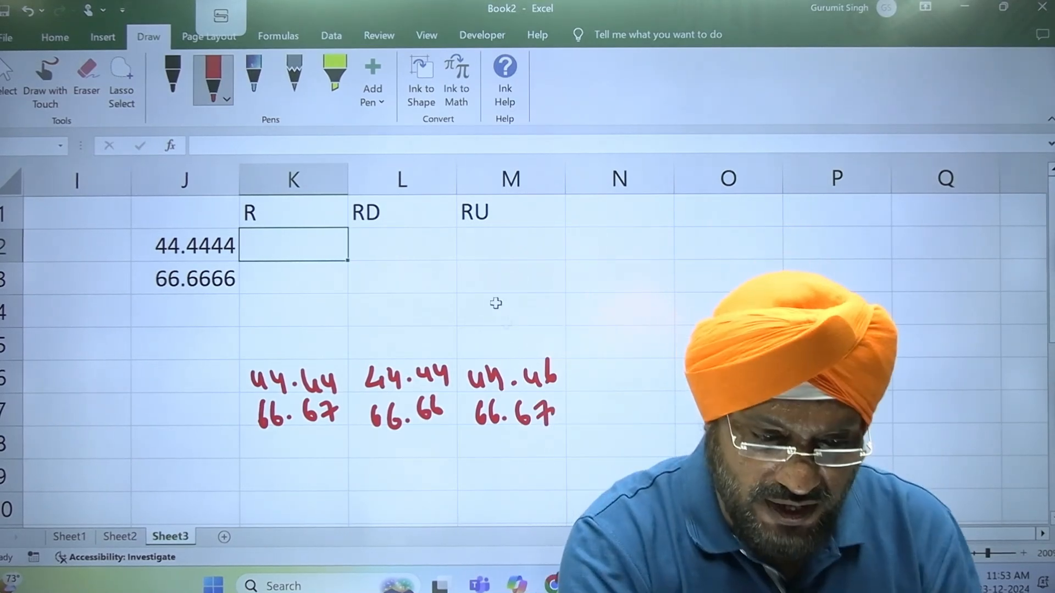
Enter =ROUND(J2,2) in K2 and fill the formula down to K3
text(=RO)
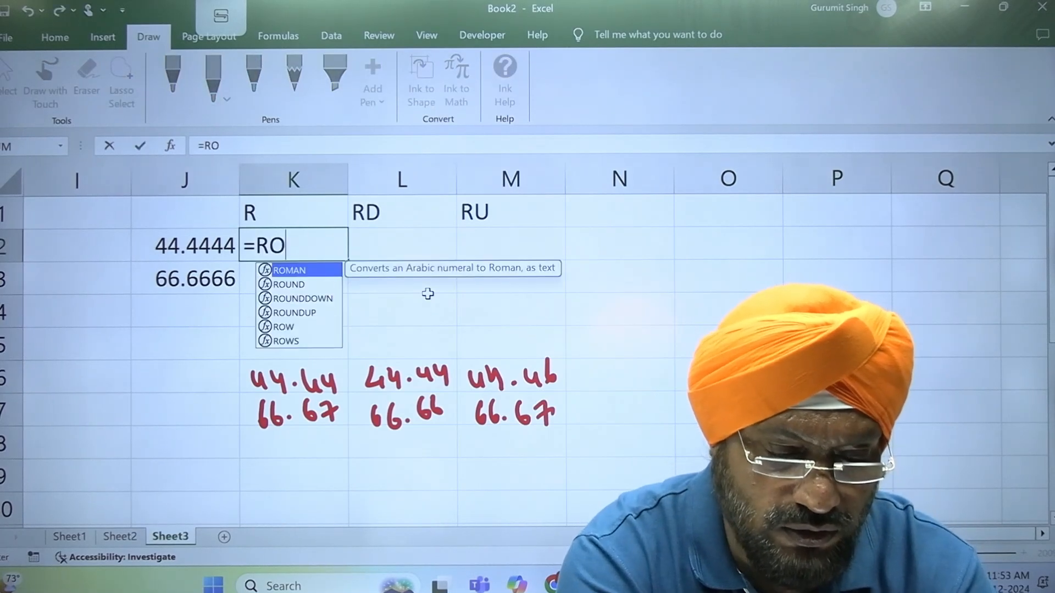
text(UND()
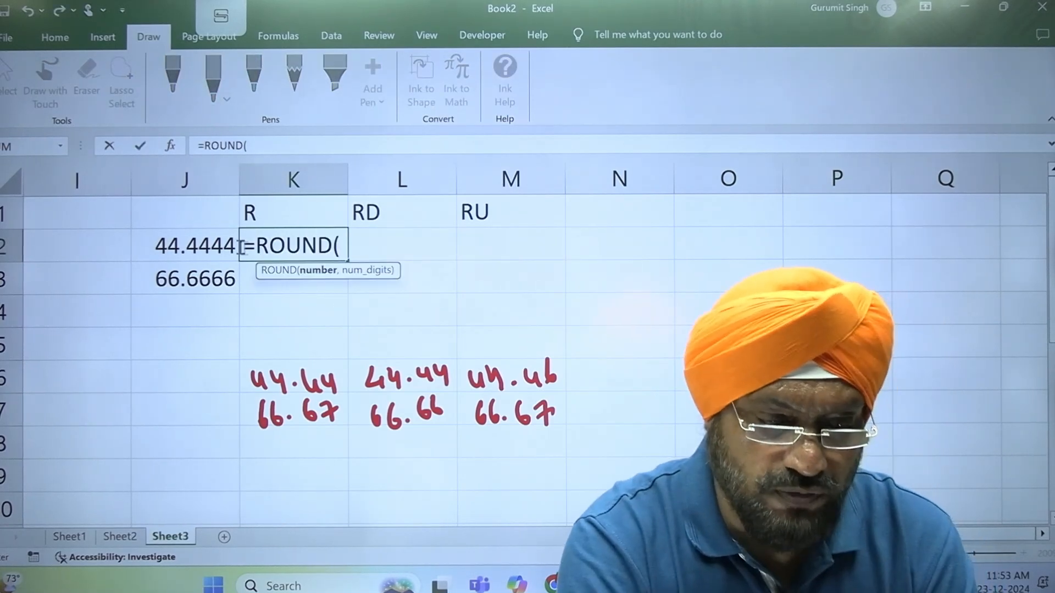
click(213, 240)
text(,)
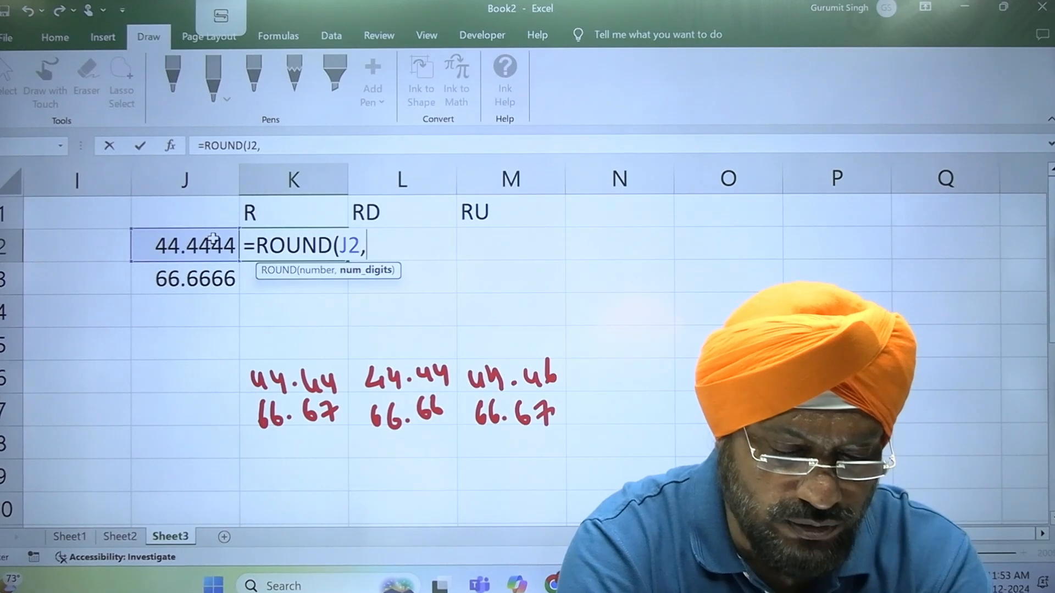
text(2))
key(Return)
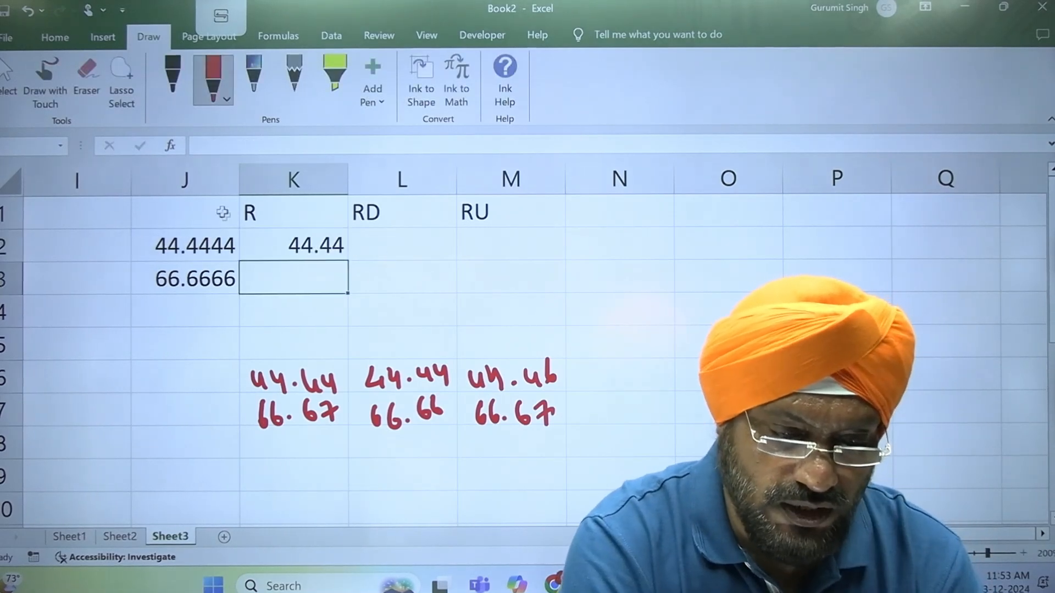
click(313, 249)
drag(348, 260, 347, 311)
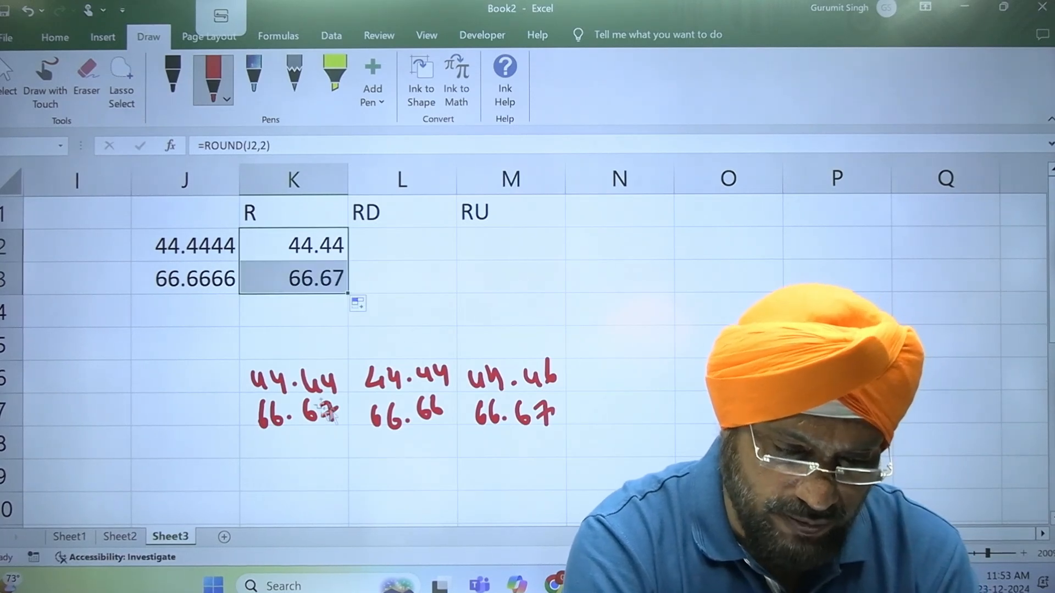
Enter =ROUNDDOWN(J2,2) in L2 and fill the formula down to L3
click(408, 234)
text(=ROUND)
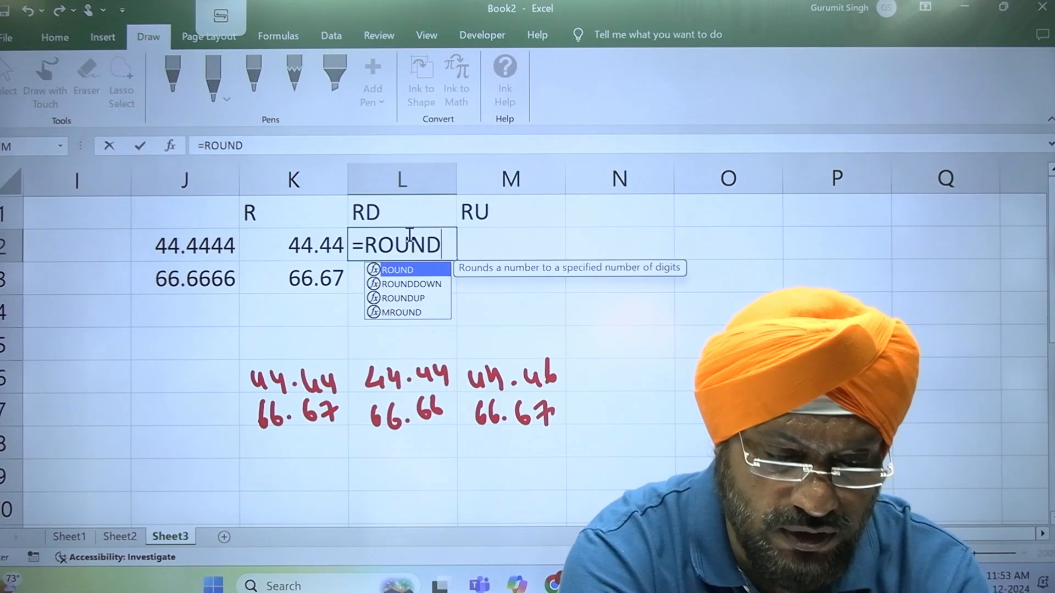
text(DOW)
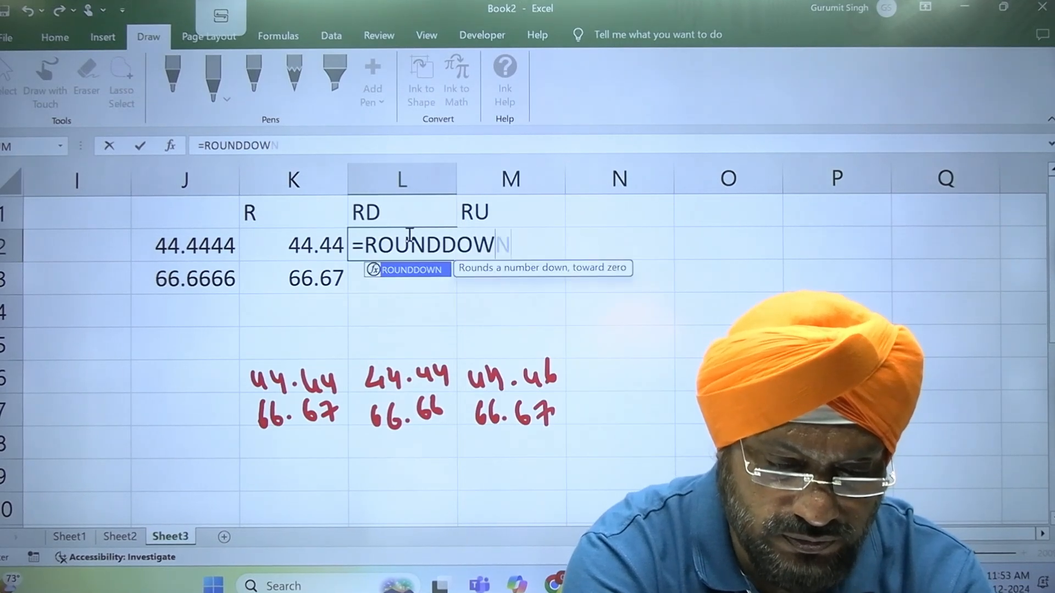
text(N()
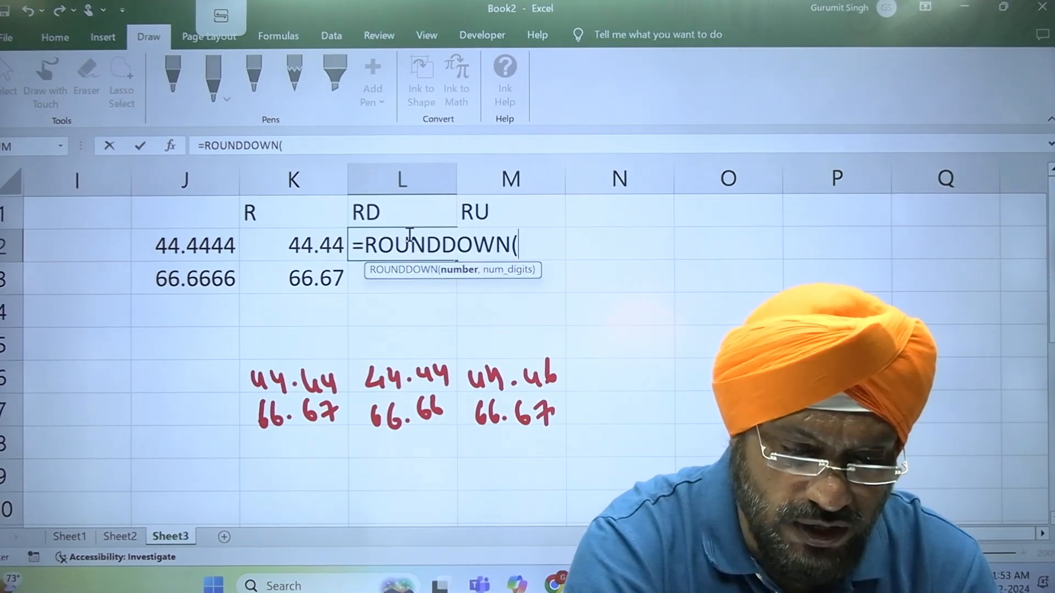
click(217, 245)
key(Return)
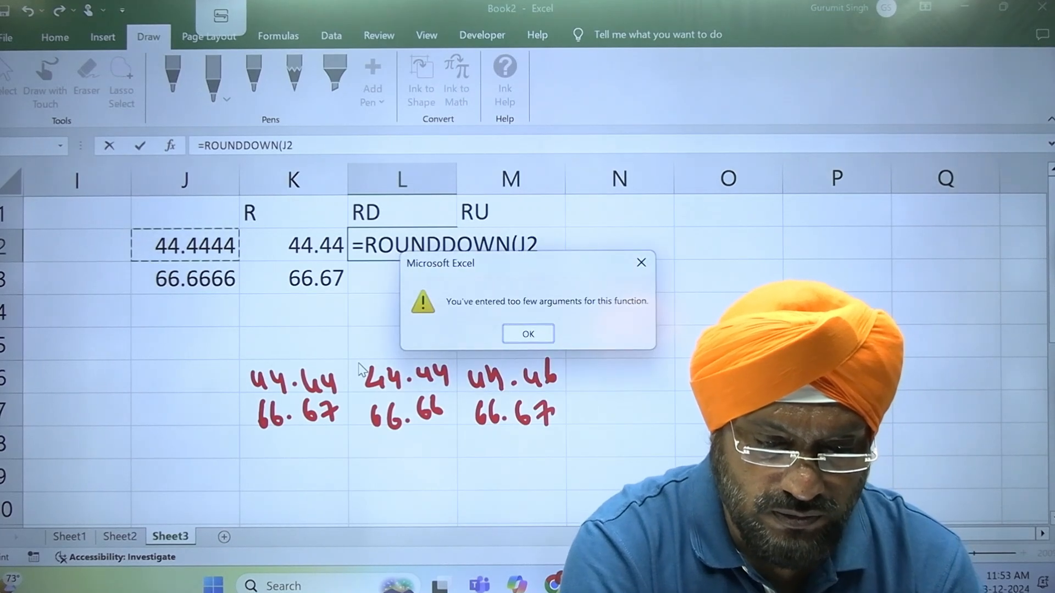
click(530, 332)
click(546, 250)
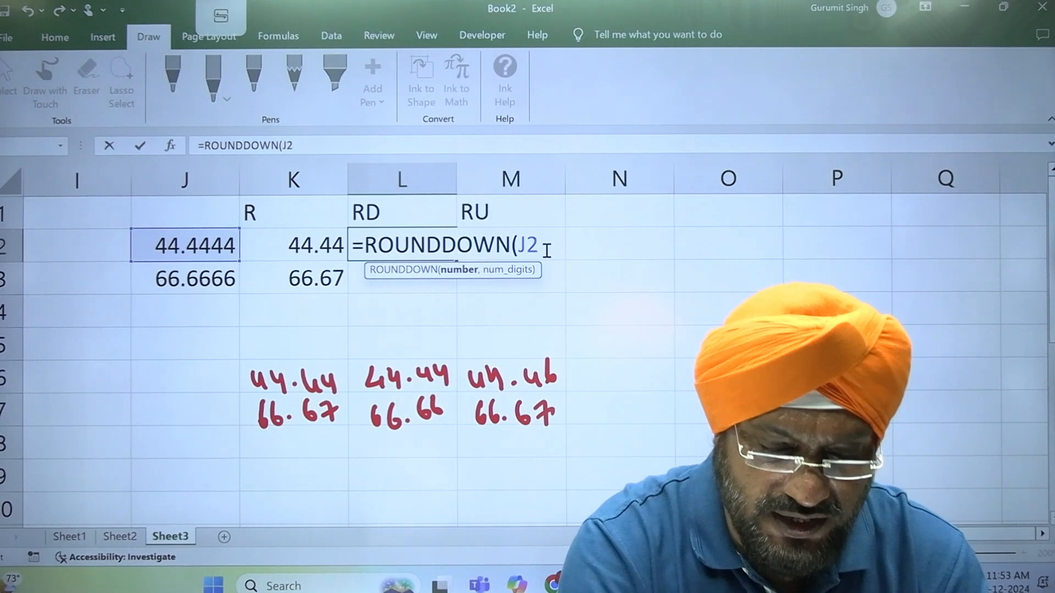
text(,2)
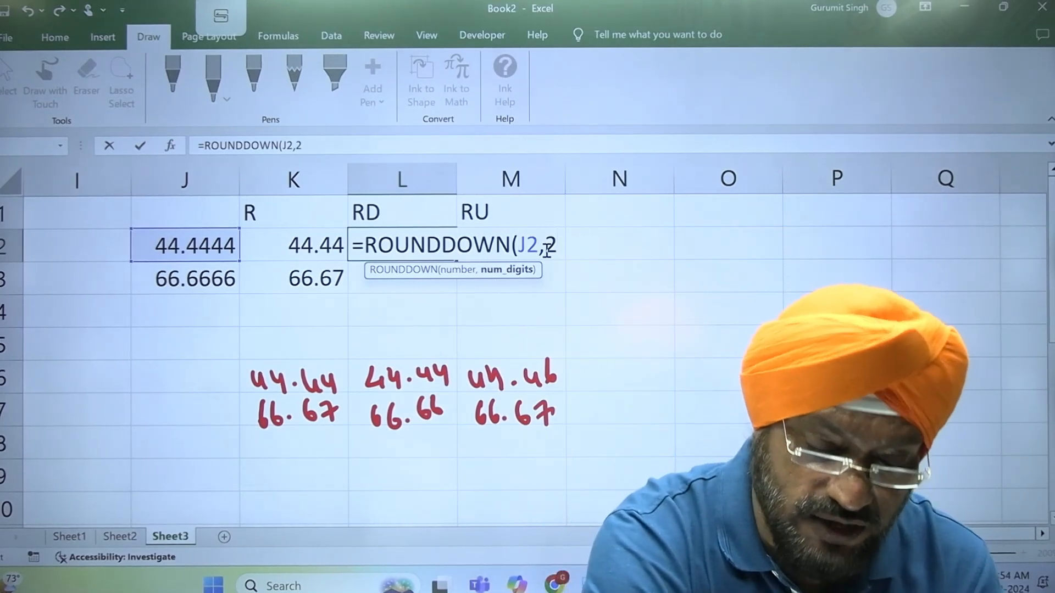
text())
key(Return)
click(438, 245)
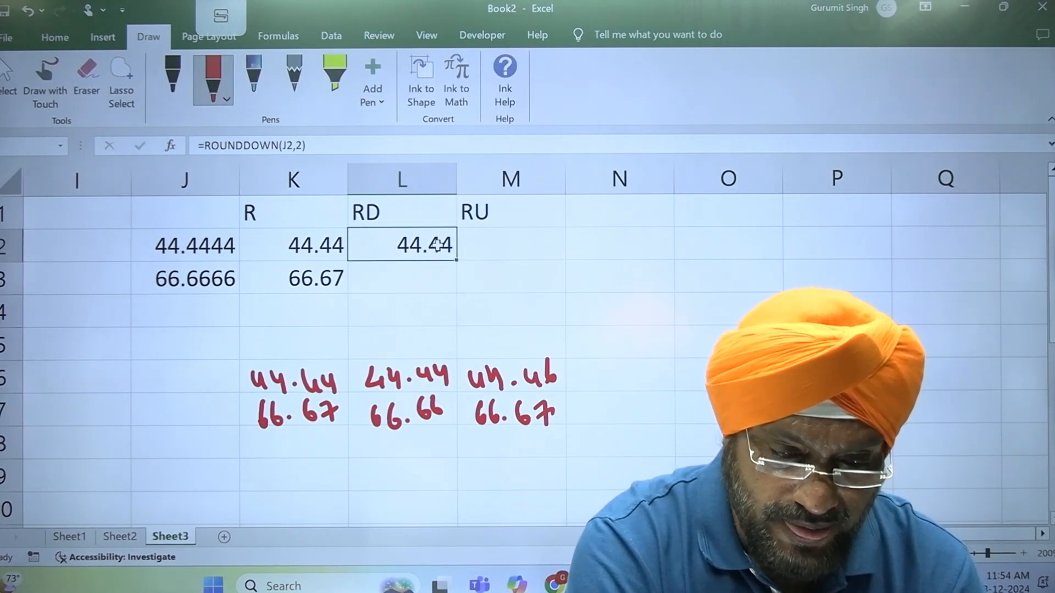
drag(457, 263, 456, 292)
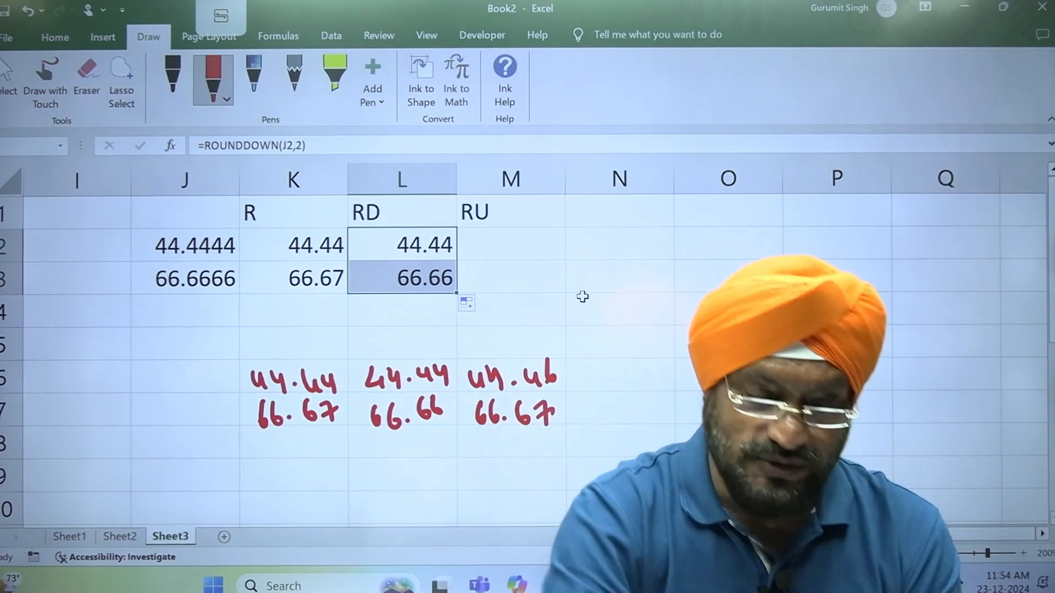
Enter =ROUNDUP(J2,2) in M2 and fill the formula down to M3
click(546, 254)
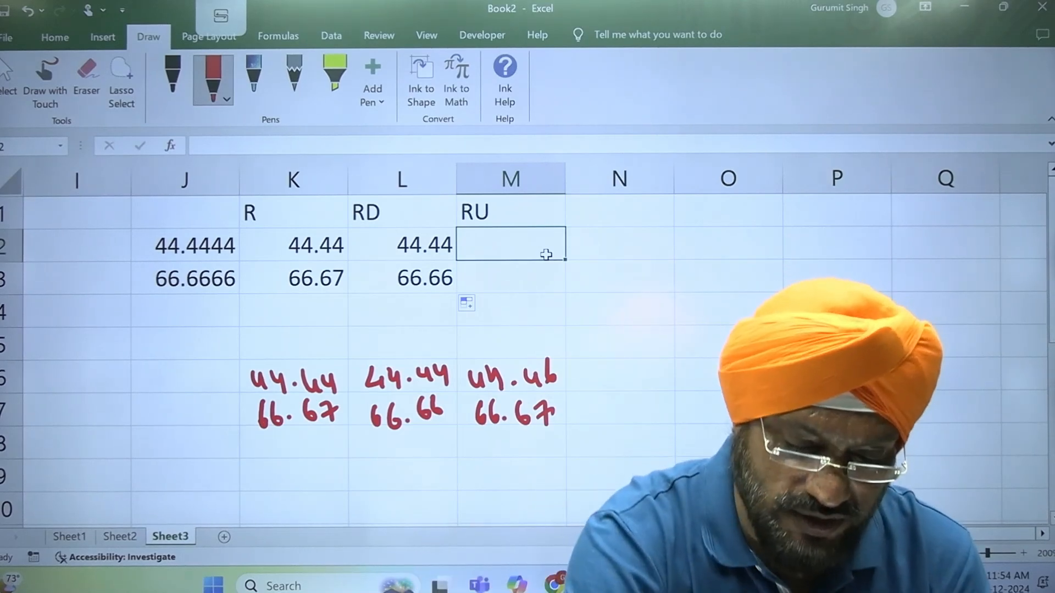
text(=ROUND)
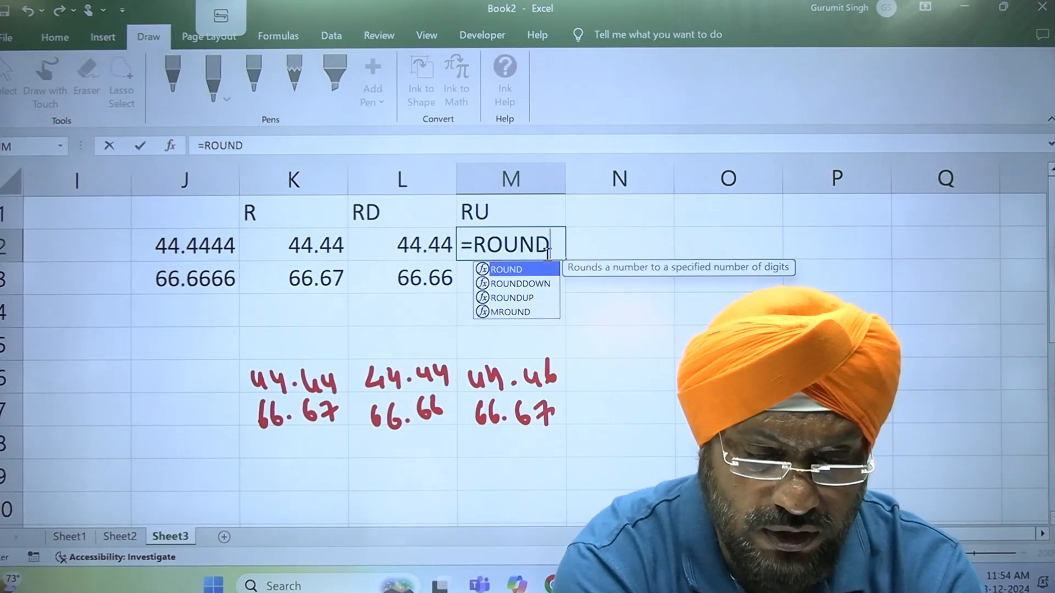
text(UP()
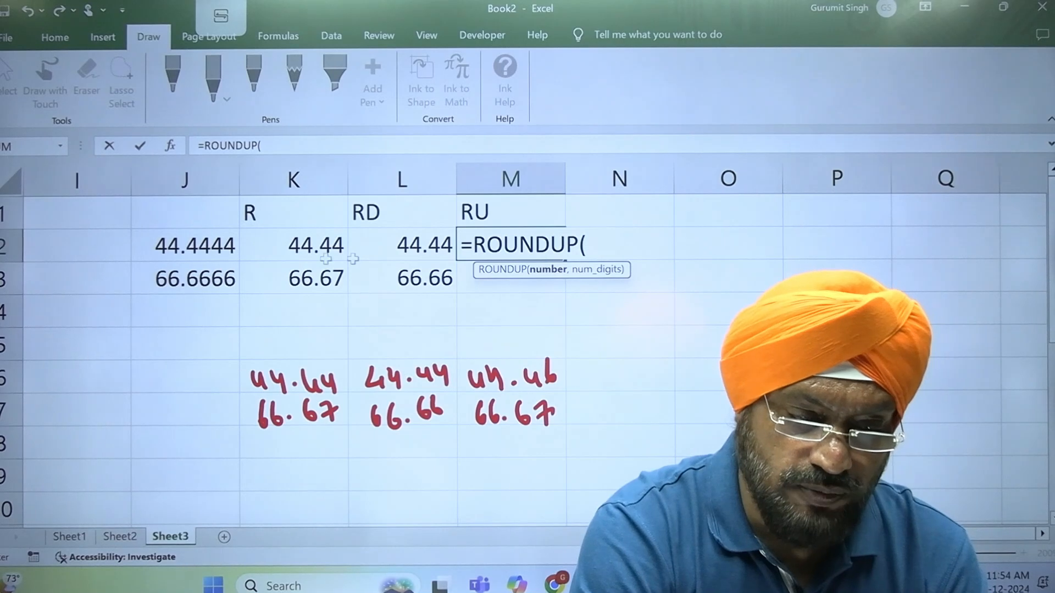
click(221, 247)
text(,2))
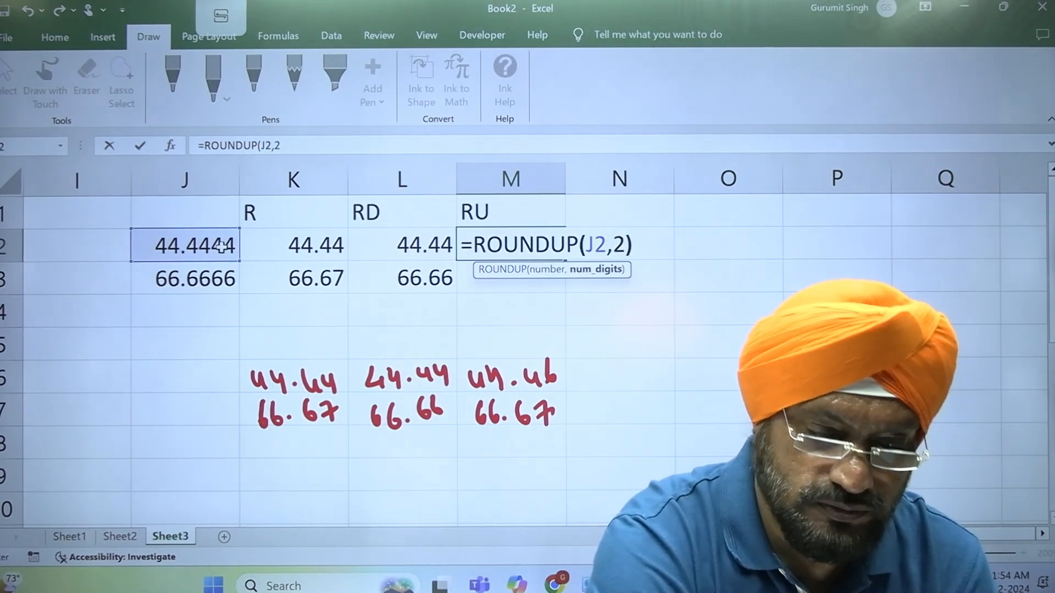
key(Return)
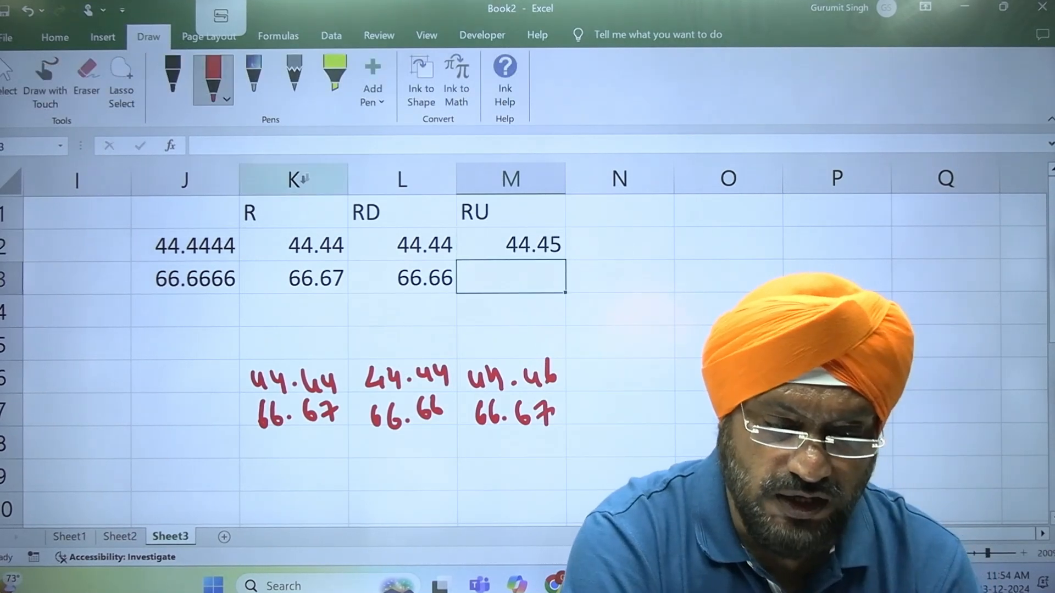
click(547, 244)
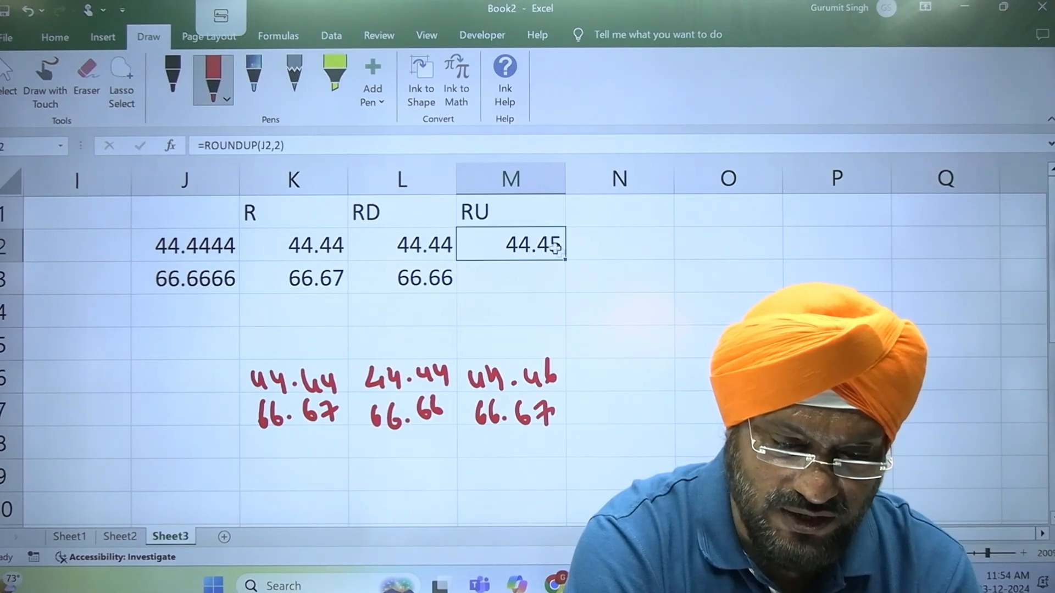
drag(565, 261, 568, 286)
click(654, 341)
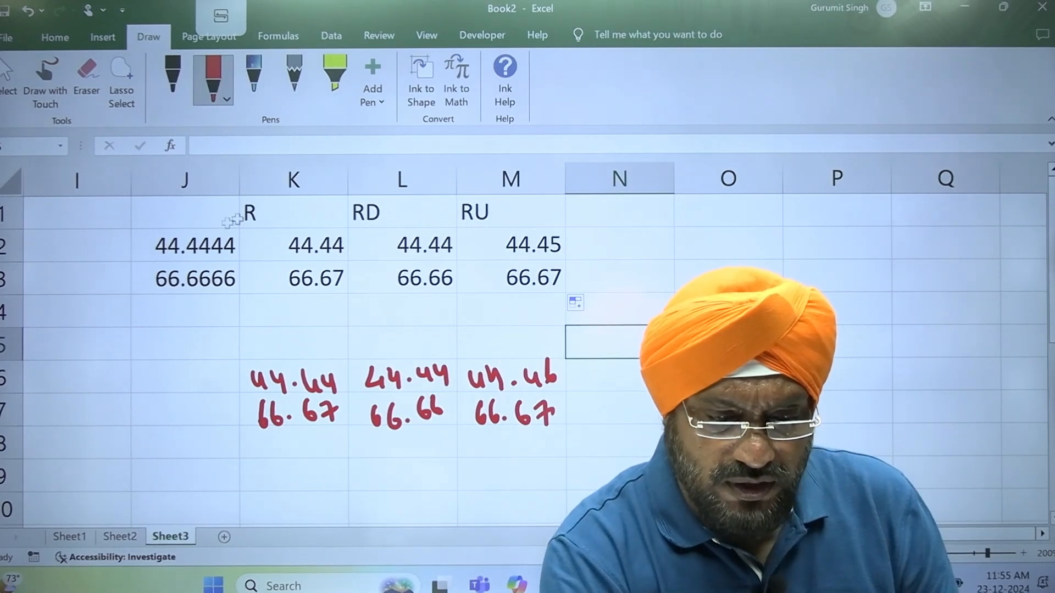
Compare the source number in J3 with the ROUNDDOWN formula and result in L3
click(208, 279)
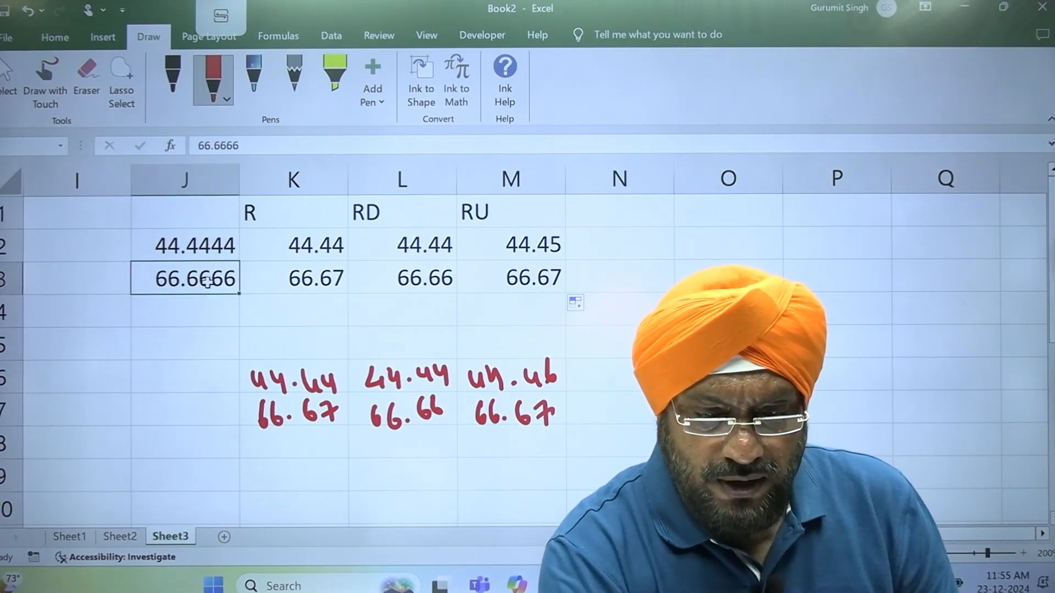
click(409, 280)
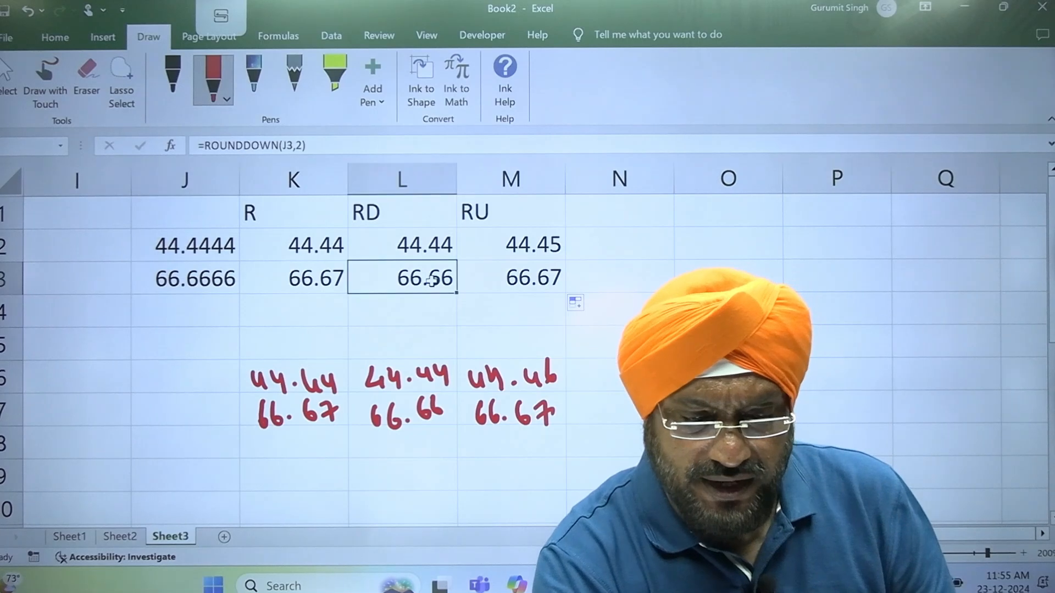
click(215, 284)
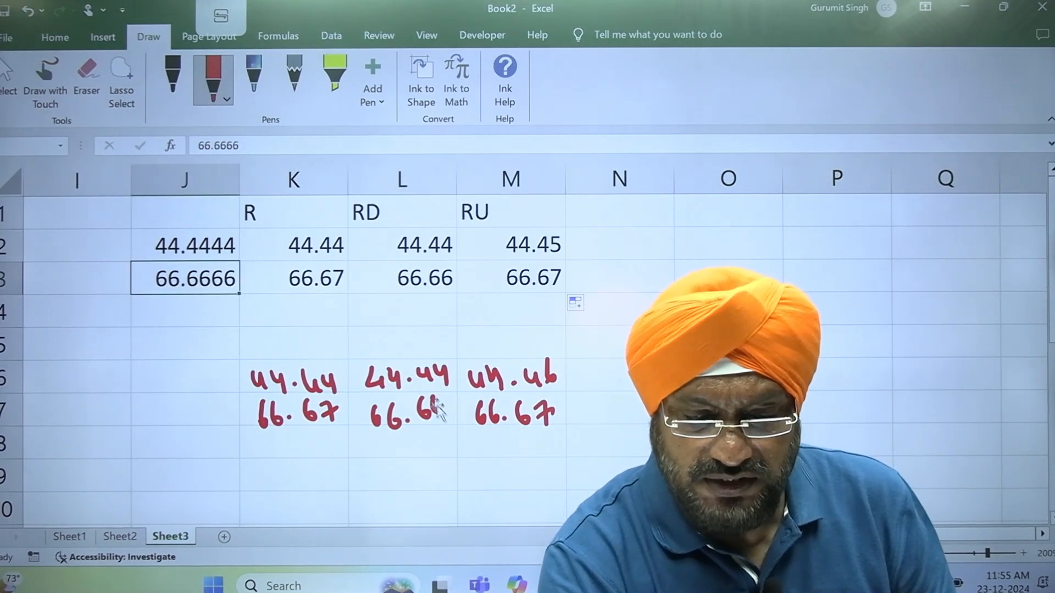
click(422, 280)
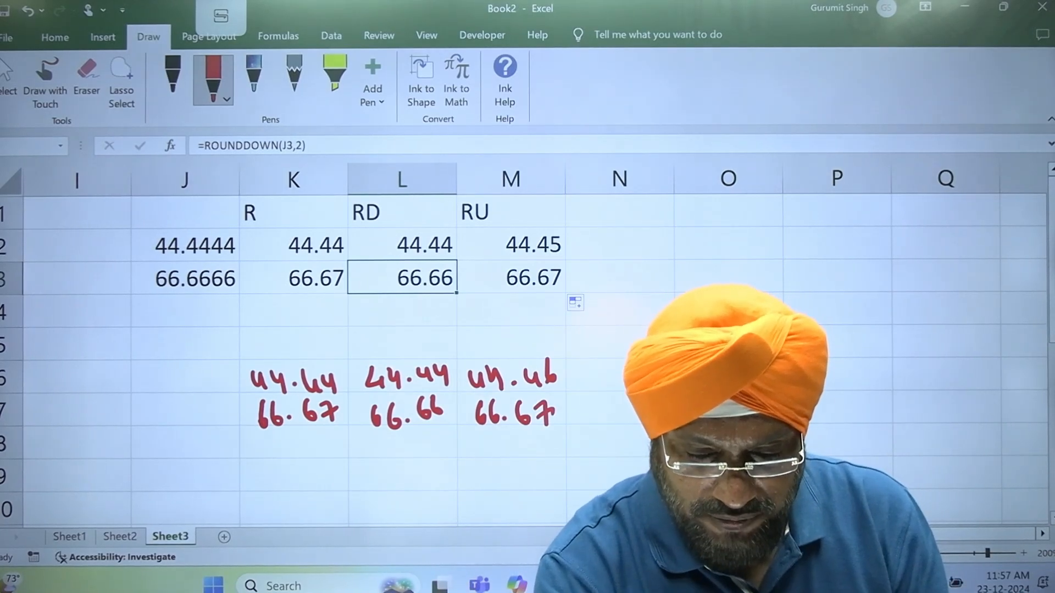
mouse_move(742, 585)
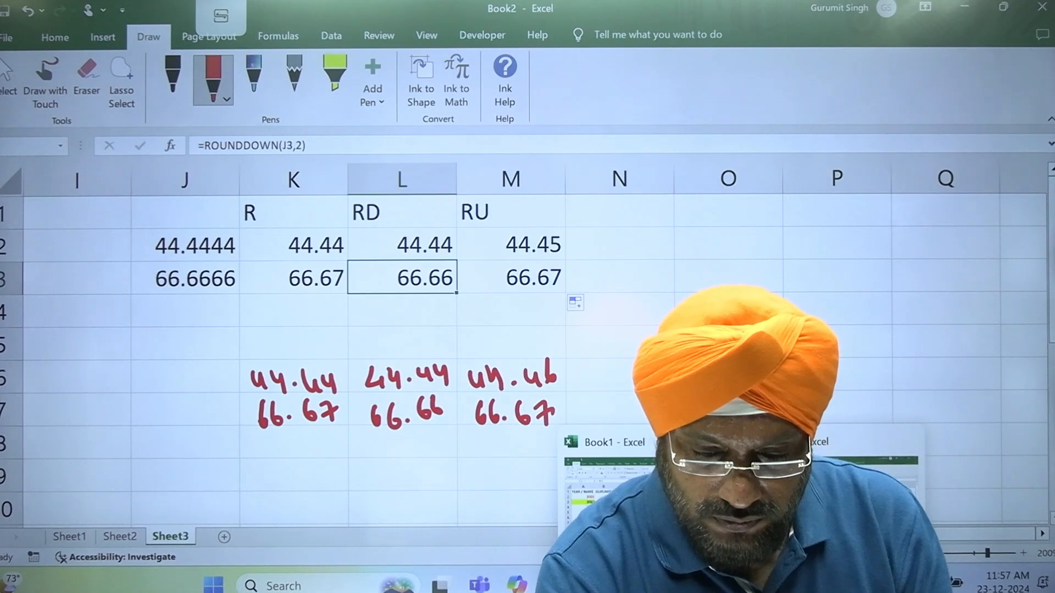
click(528, 452)
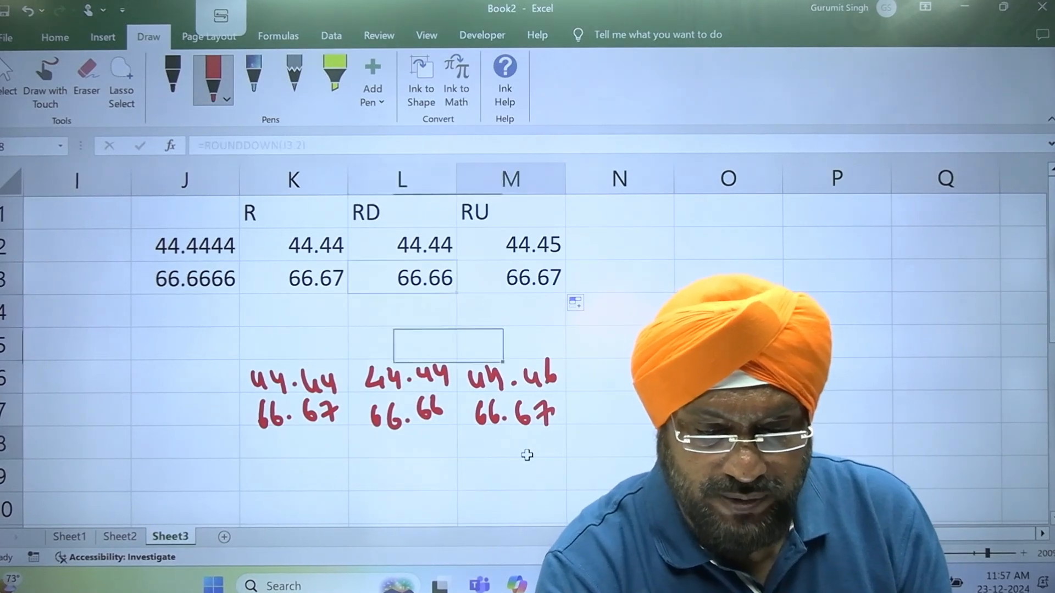
Review the handwritten Maths Functions list at the start of the sheet to see which functions remain
key(ctrl+Up)
key(ctrl+Up)
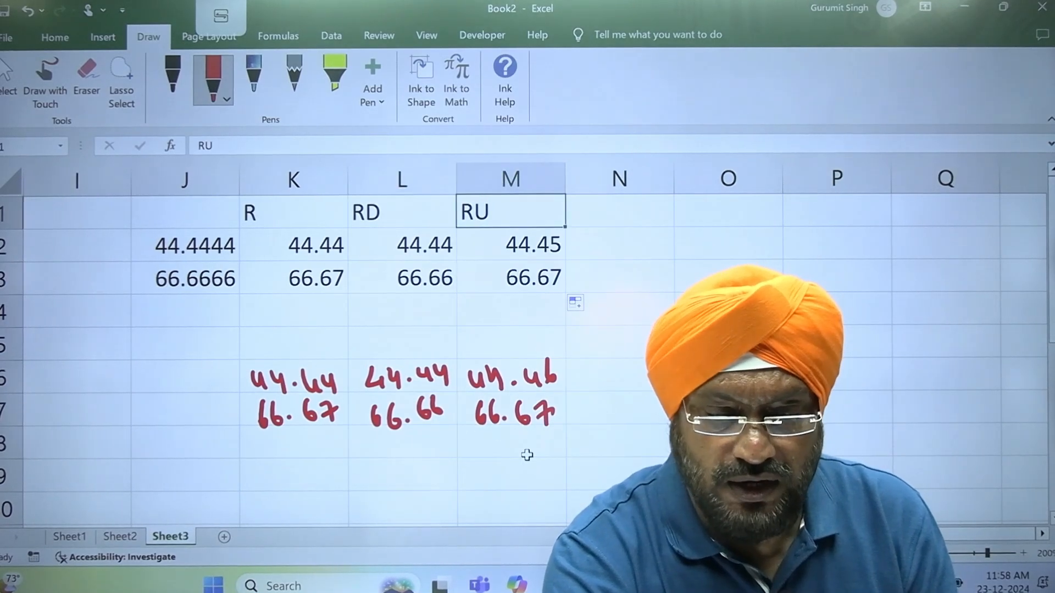
key(Left)
key(Left)
key(Left)
key(Left)
key(Left)
key(Left)
key(Left)
key(Left)
key(Left)
key(Left)
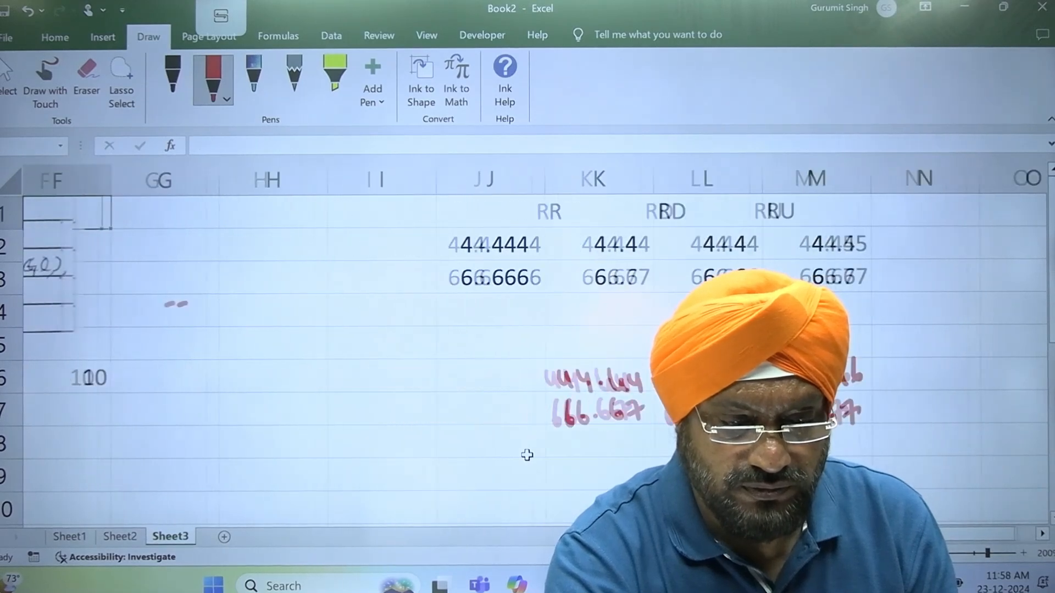
key(Left)
key(Left)
key(Down)
key(Down)
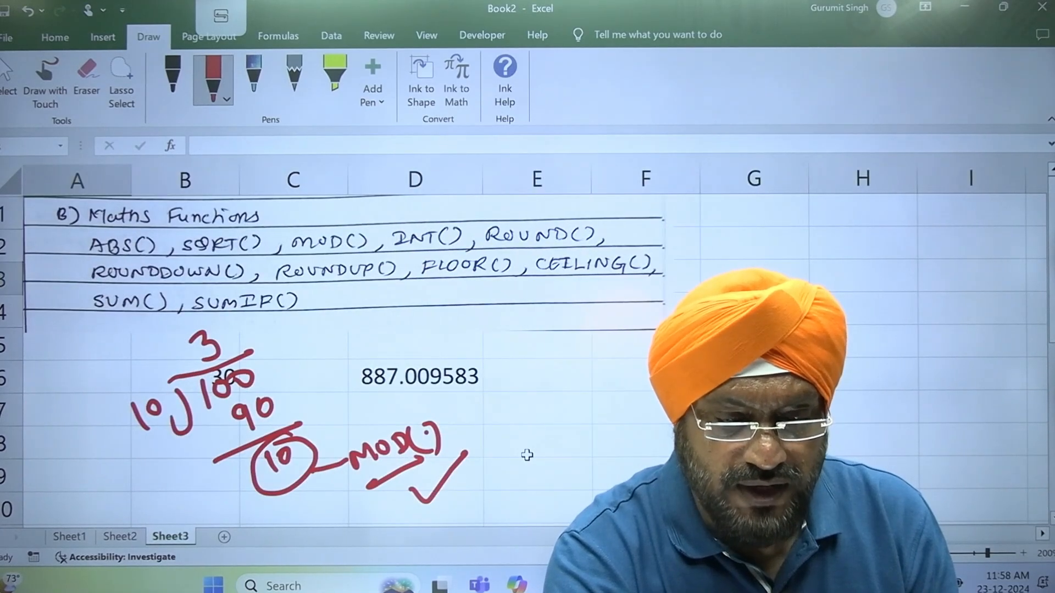
key(Right)
key(Right)
key(Right)
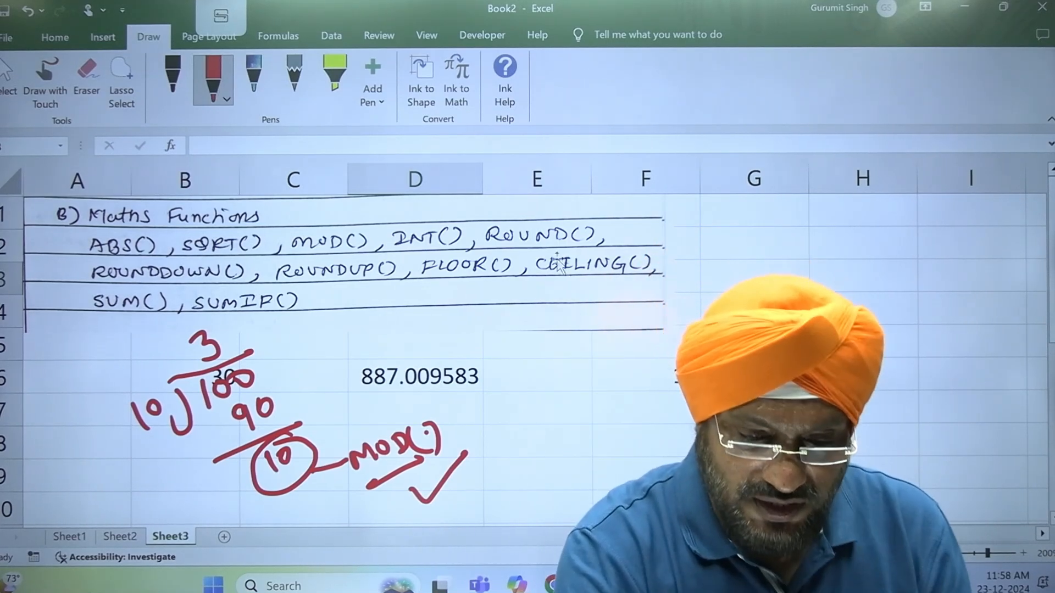
click(596, 345)
click(739, 346)
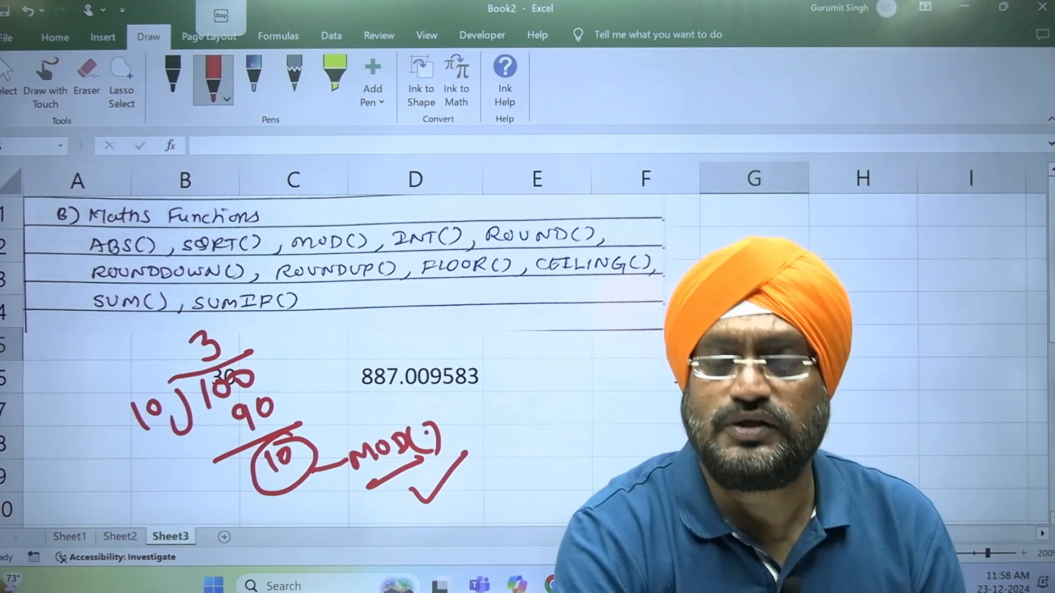
Enter the column headings EMPNO, NAME and SALARY in P1, Q1 and R1
key(Up)
key(Up)
key(Up)
key(Up)
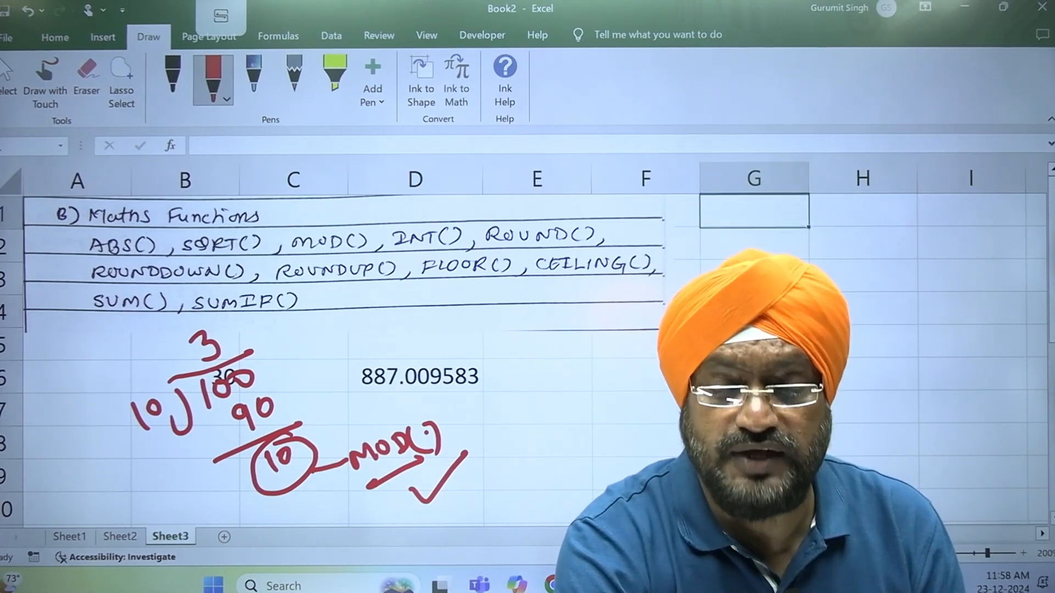
key(Right)
key(Right)
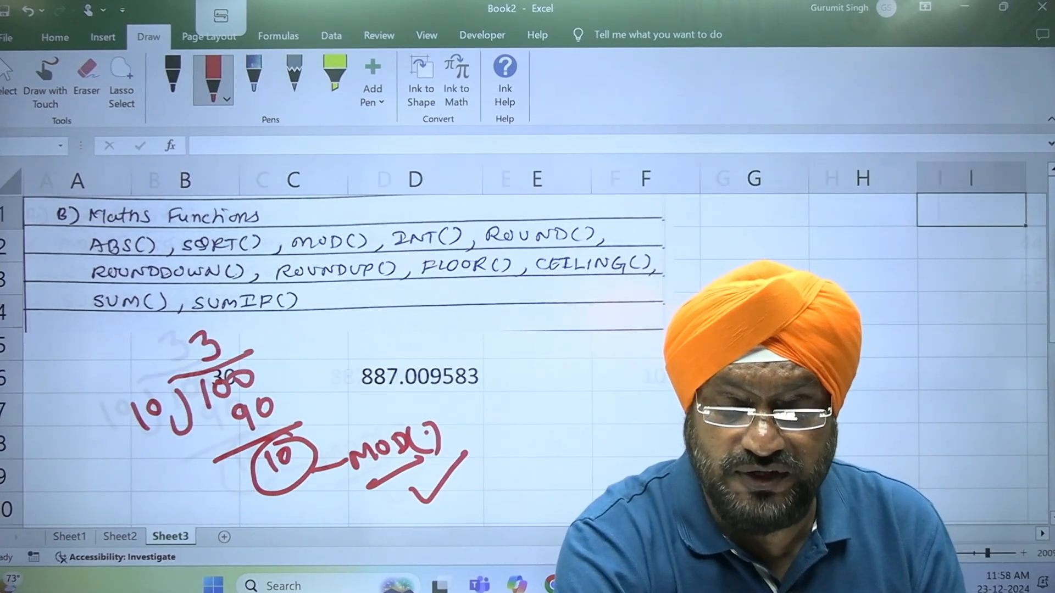
key(Right)
key(Right)
key(Right)
key(Right)
key(Right)
key(Right)
key(Right)
key(Right)
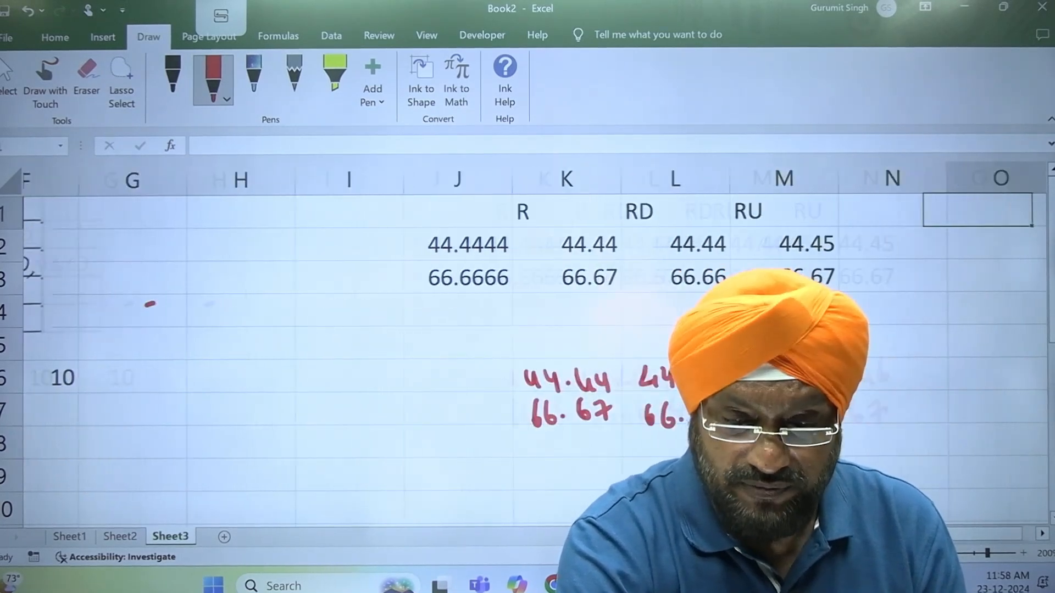
key(Left)
key(Left)
key(Left)
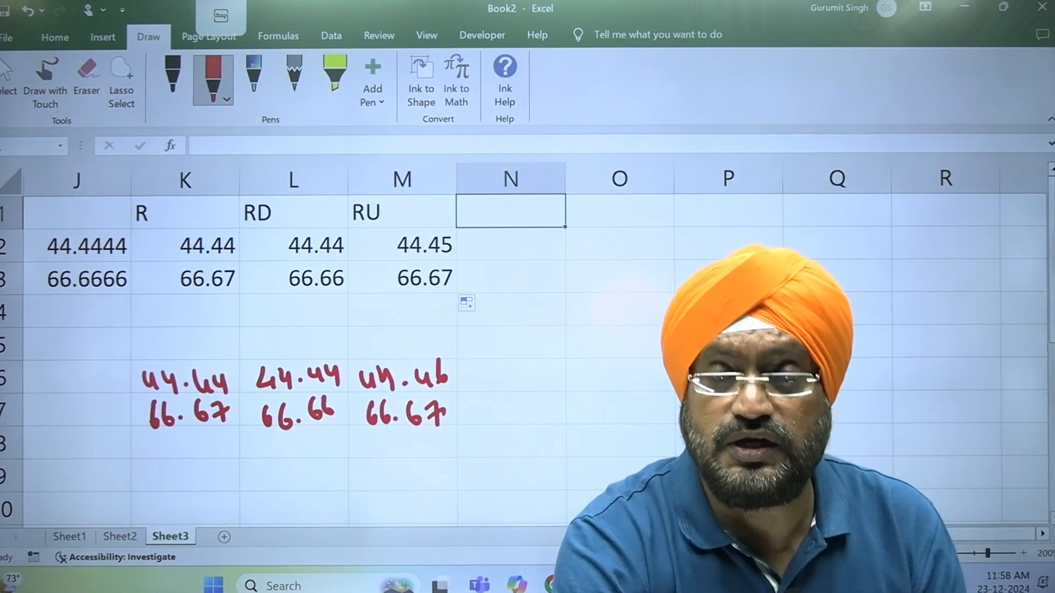
key(Right)
key(Right)
key(Right)
key(Left)
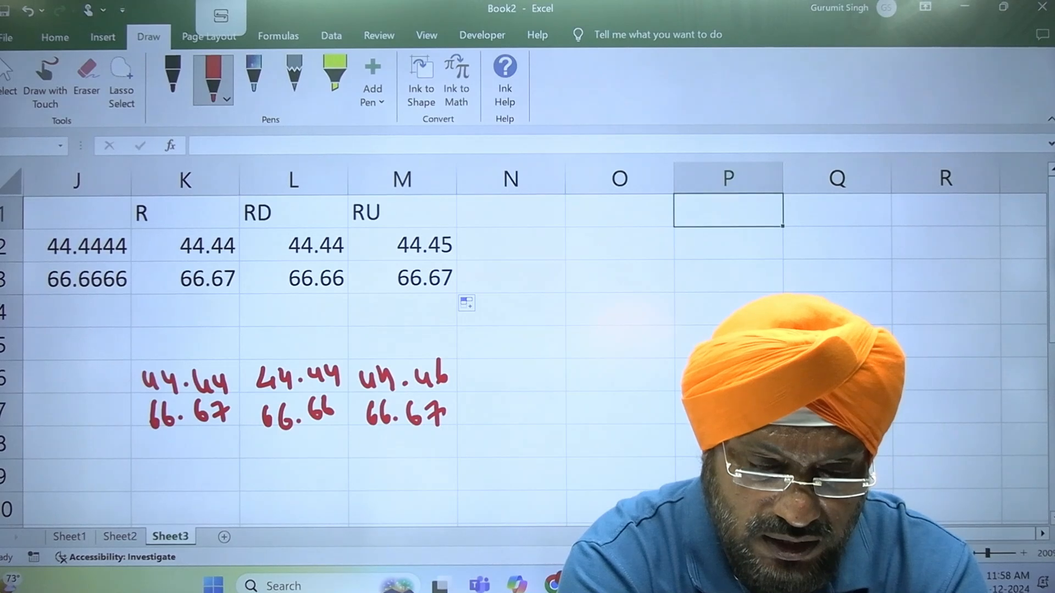
text(EMPNO)
key(Right)
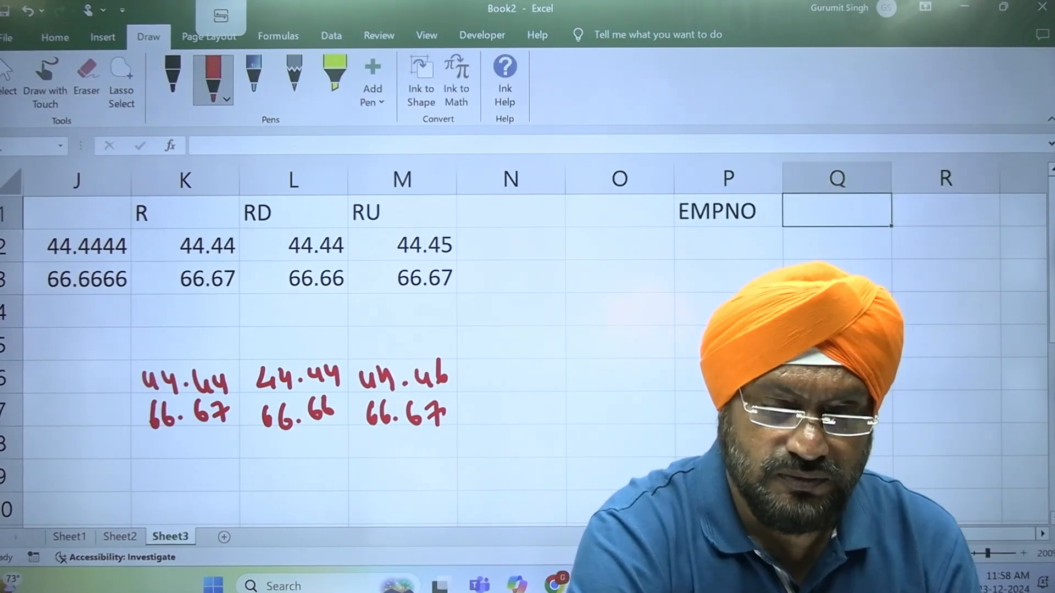
key(Right)
key(Left)
key(Left)
key(Right)
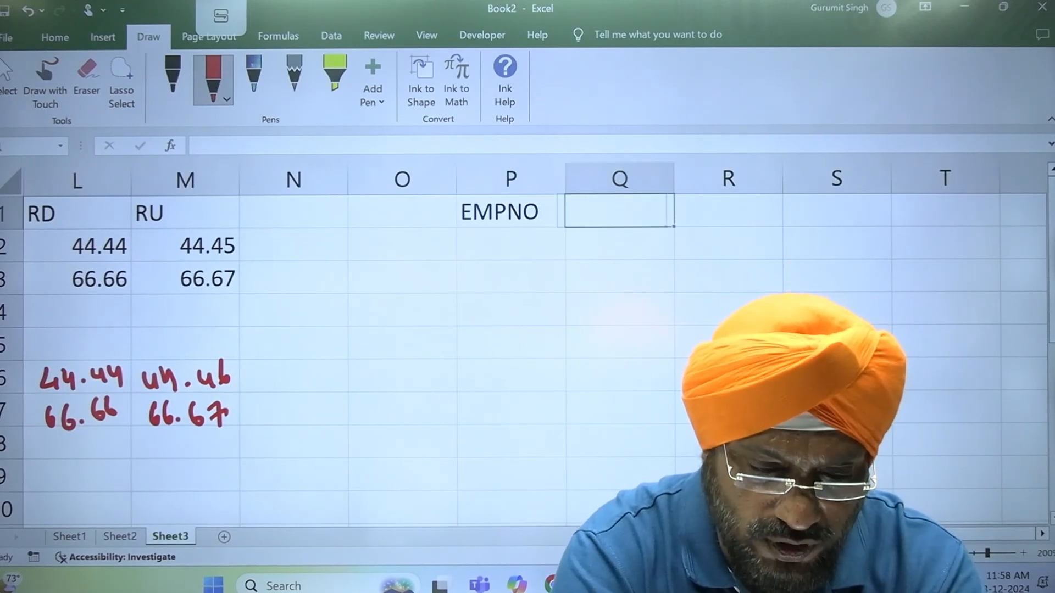
text(NAME)
key(Right)
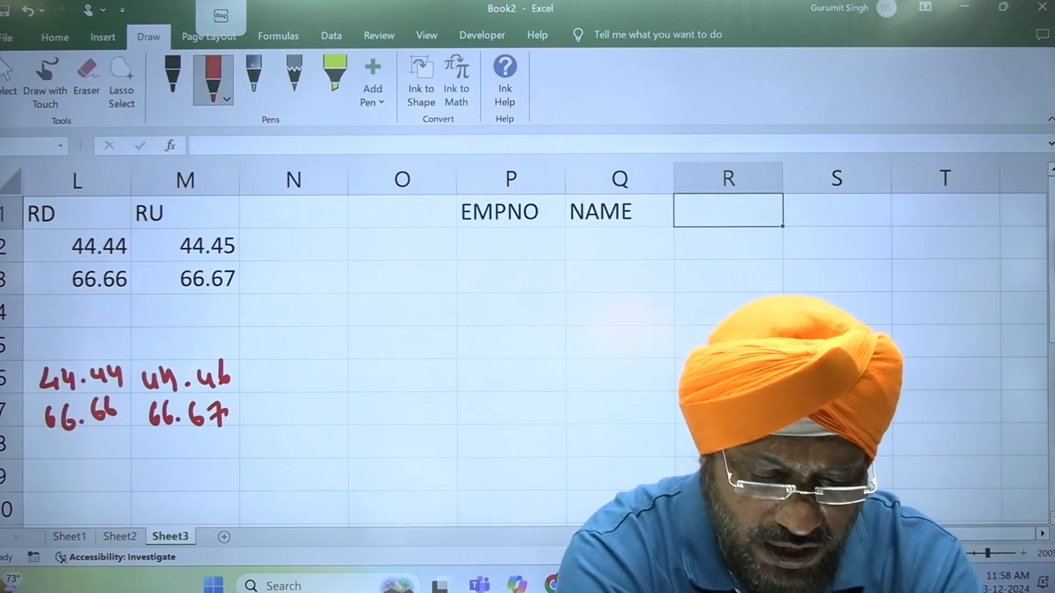
text(SALARY)
key(Right)
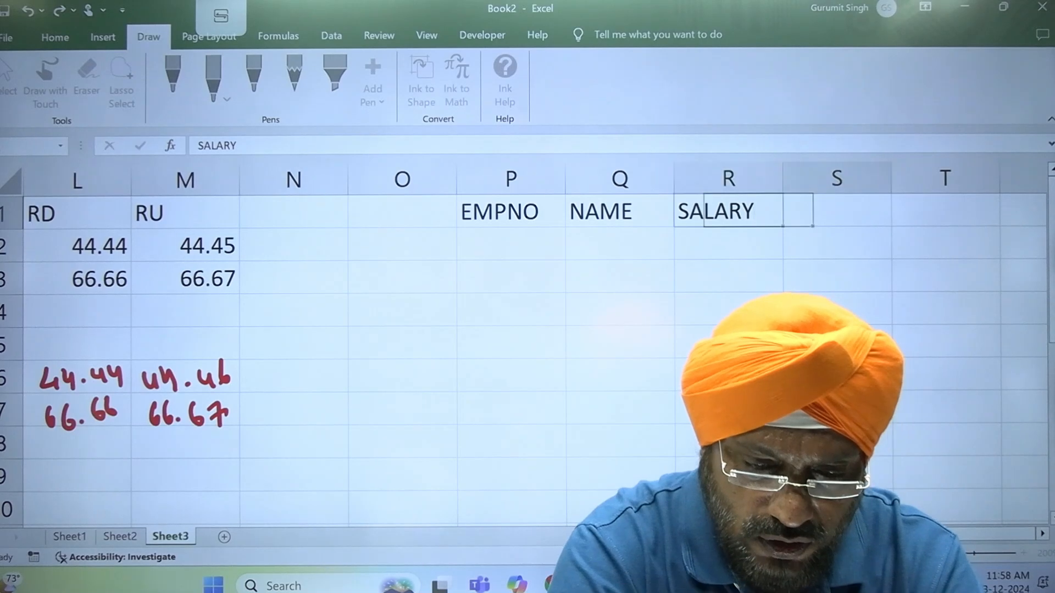
Enter the column heading DEPT in S1
text(DEPT)
key(Return)
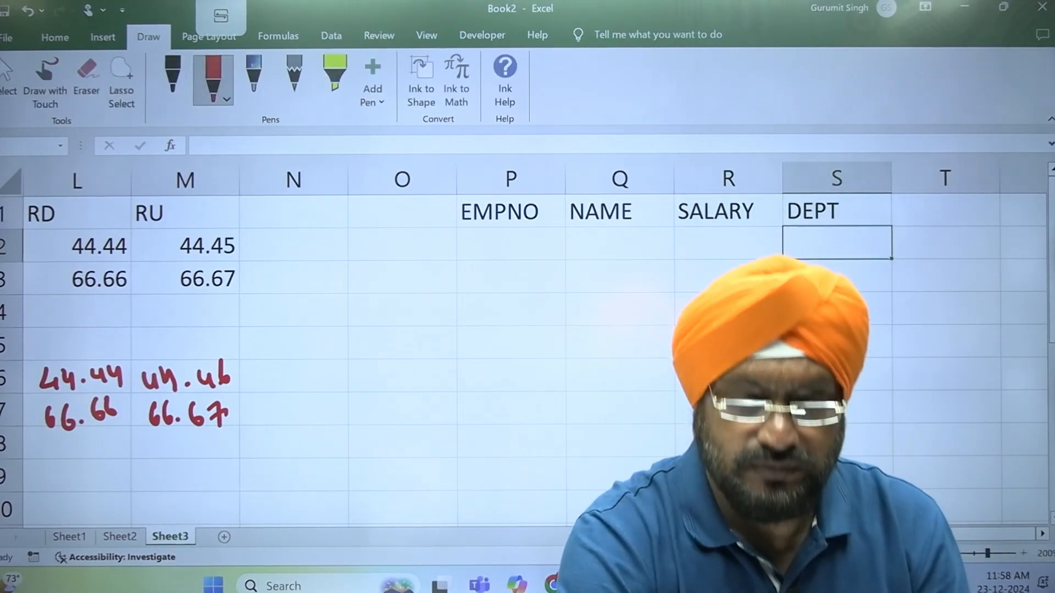
key(Left)
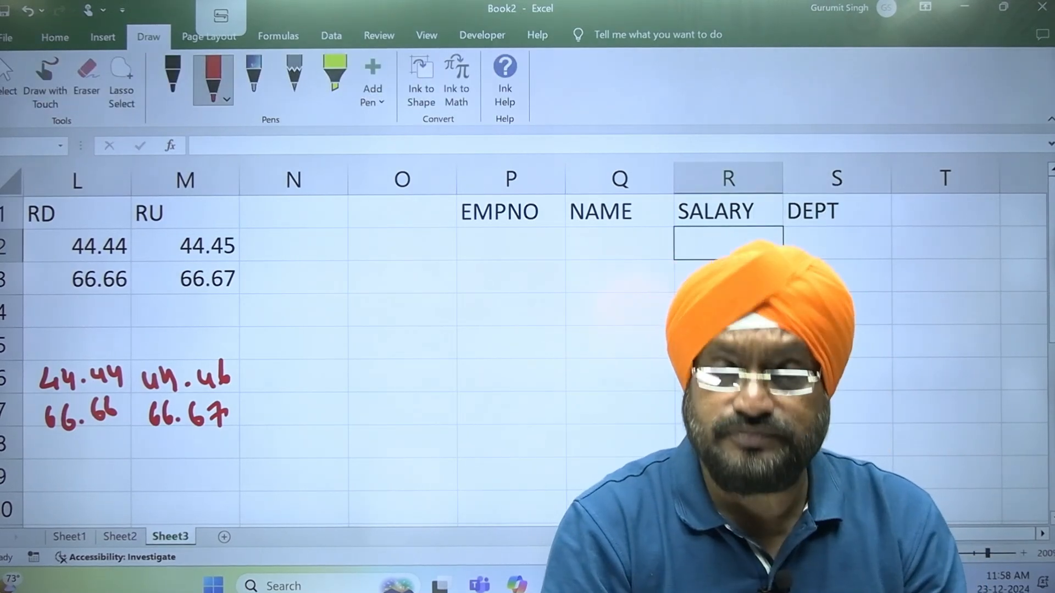
Enter E001 in P2 and fill the employee number series down to E007 in P8
click(1042, 534)
click(1042, 533)
click(1042, 533)
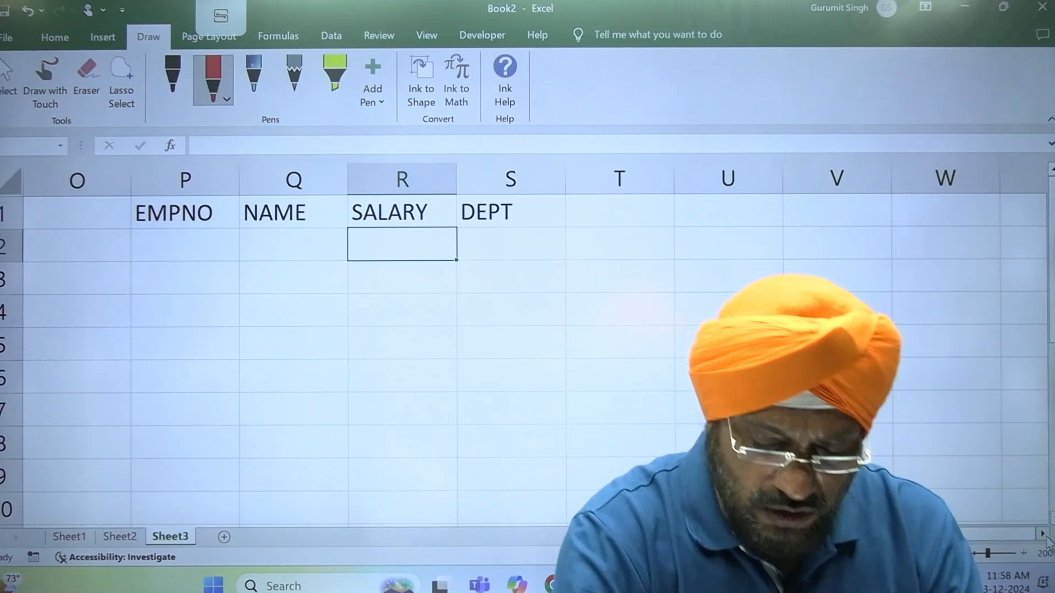
key(Up)
key(Left)
key(Left)
key(Down)
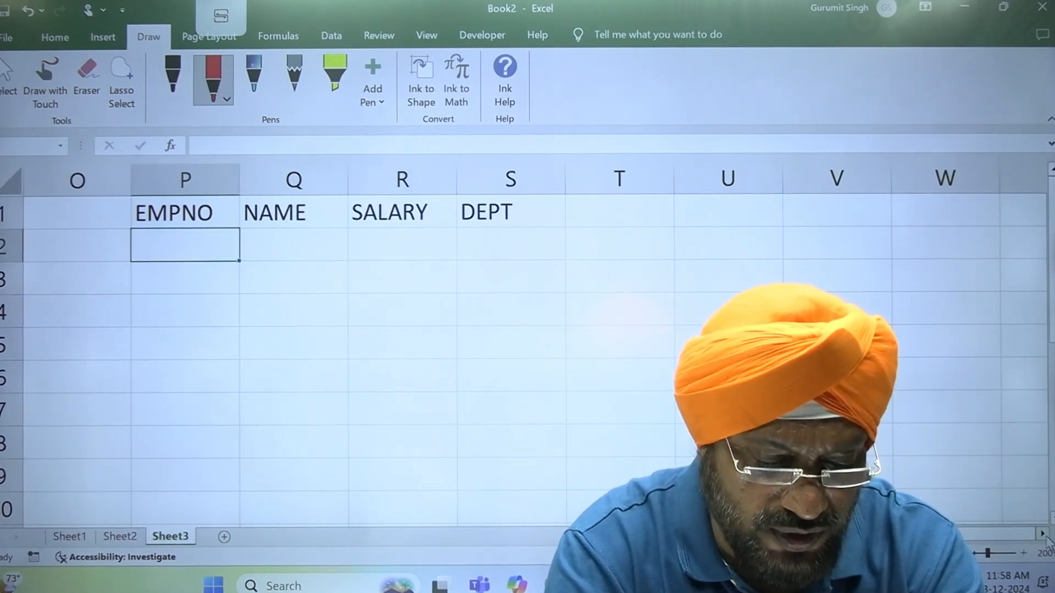
text(E001)
key(Return)
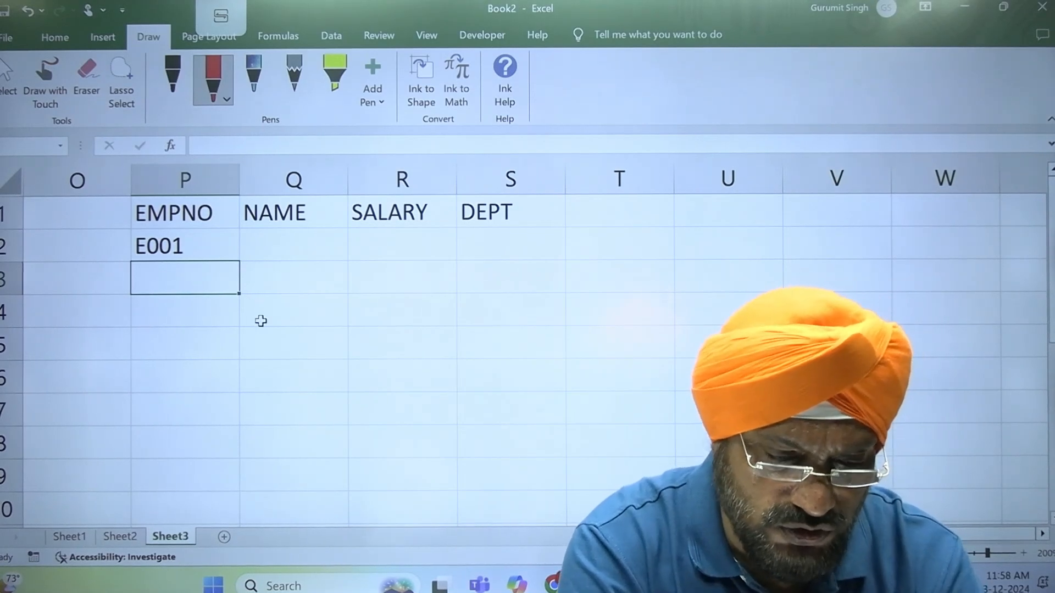
click(221, 247)
drag(239, 263, 229, 473)
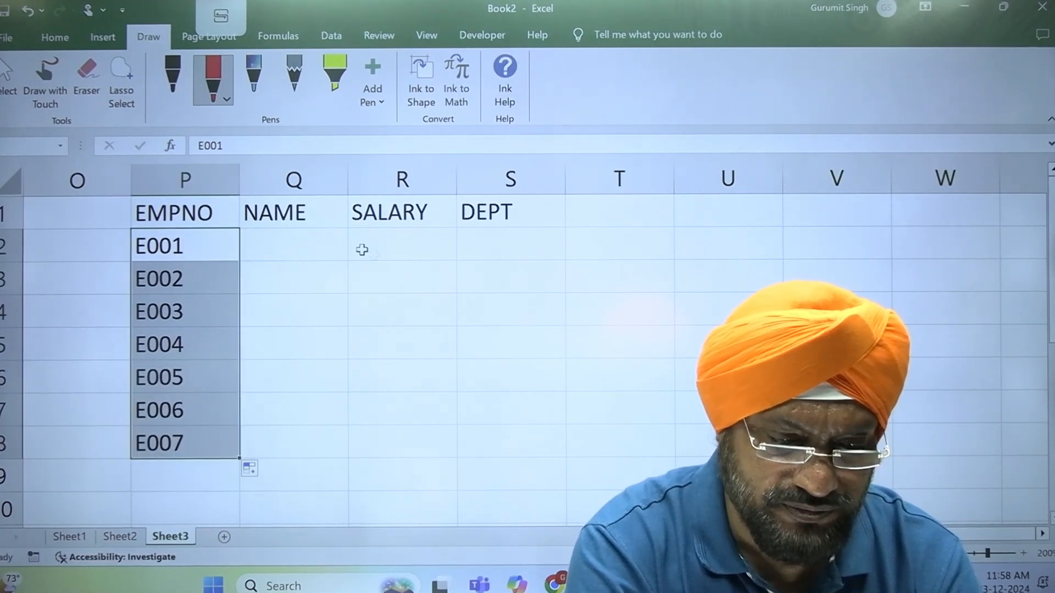
Enter the first employee's name in Q2, fill the name list down to Q8 and fit column Q to its contents
click(320, 253)
text(GURUMIT)
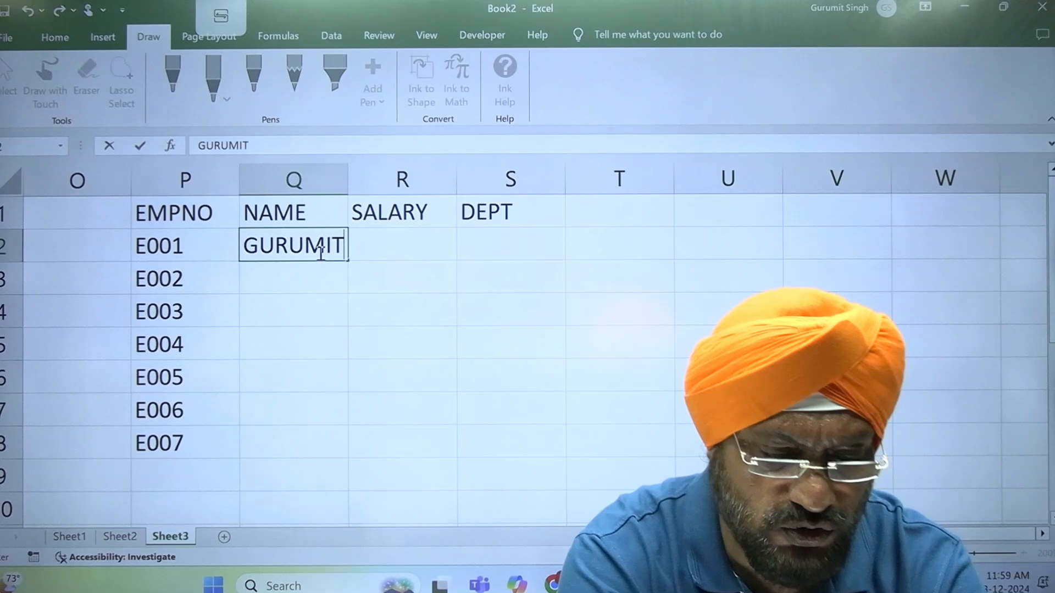
key(Return)
click(318, 247)
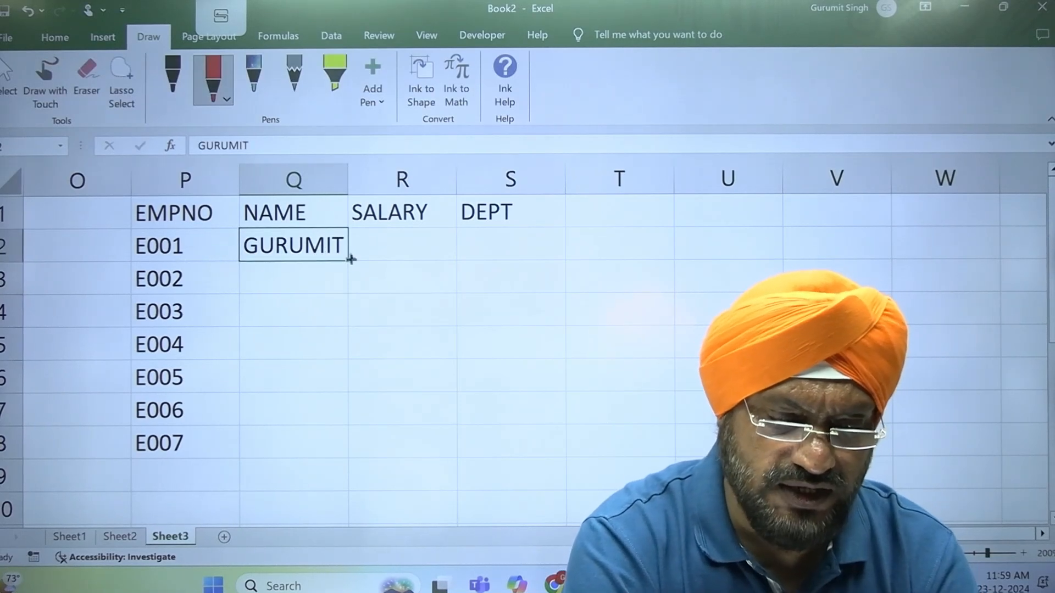
drag(349, 261, 336, 460)
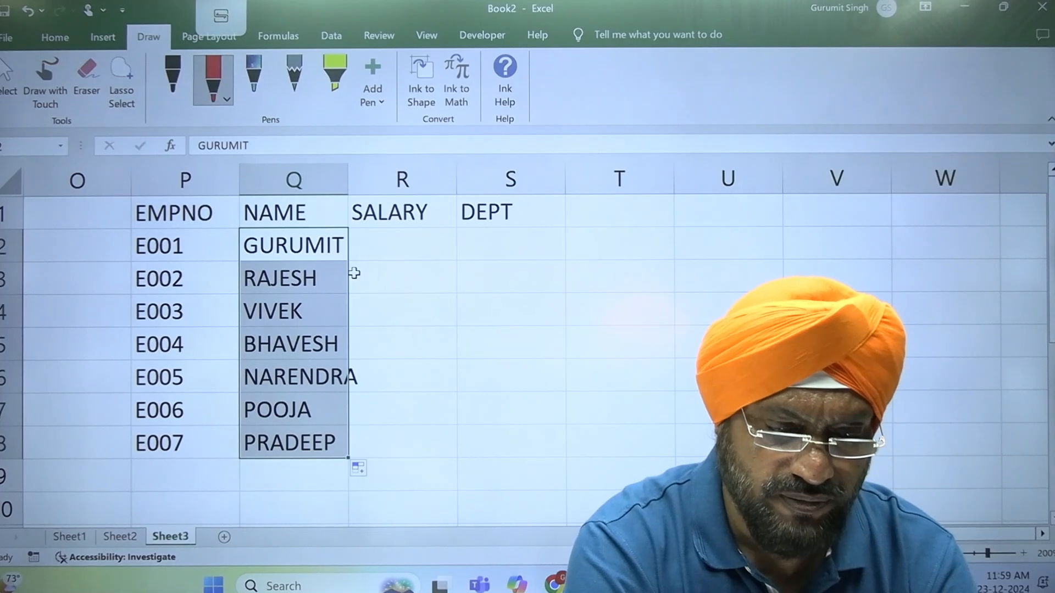
double_click(347, 175)
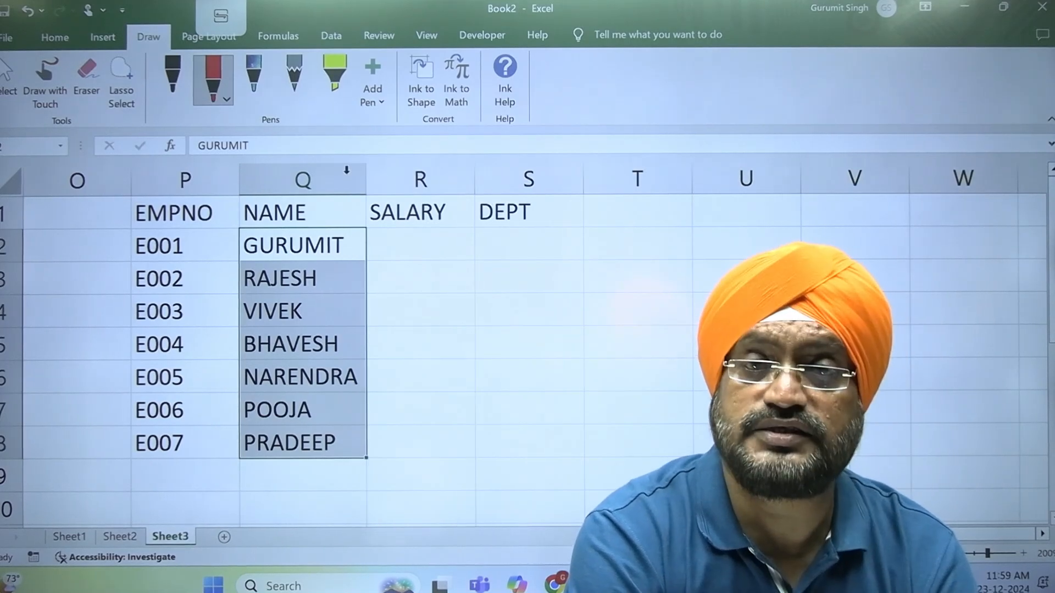
Enter the salaries 5000, 2000, 8000 and 4000 in R2 to R5
click(424, 235)
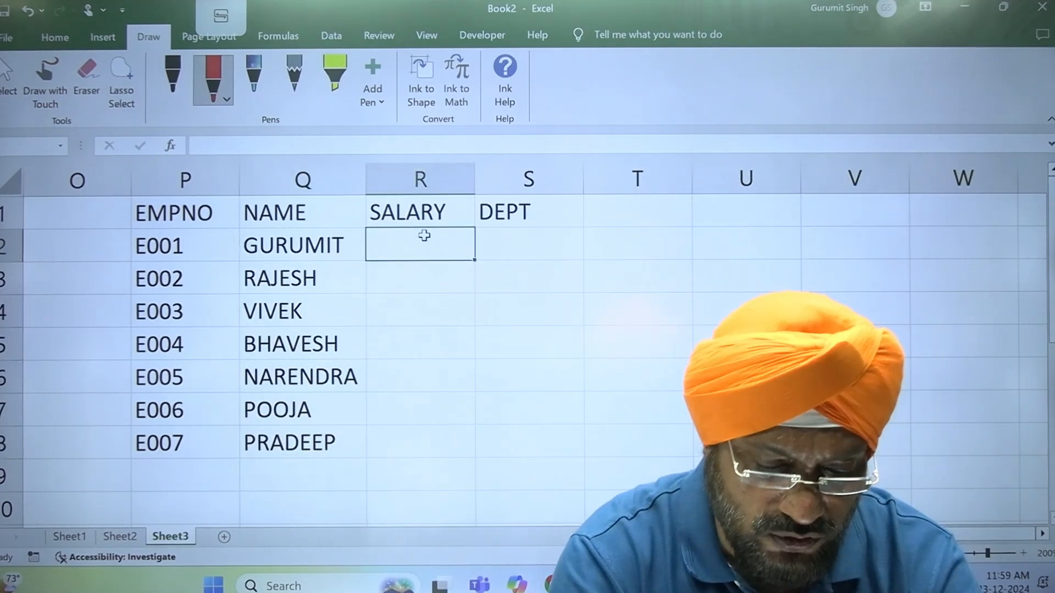
text(5000)
key(Return)
text(2000)
key(Return)
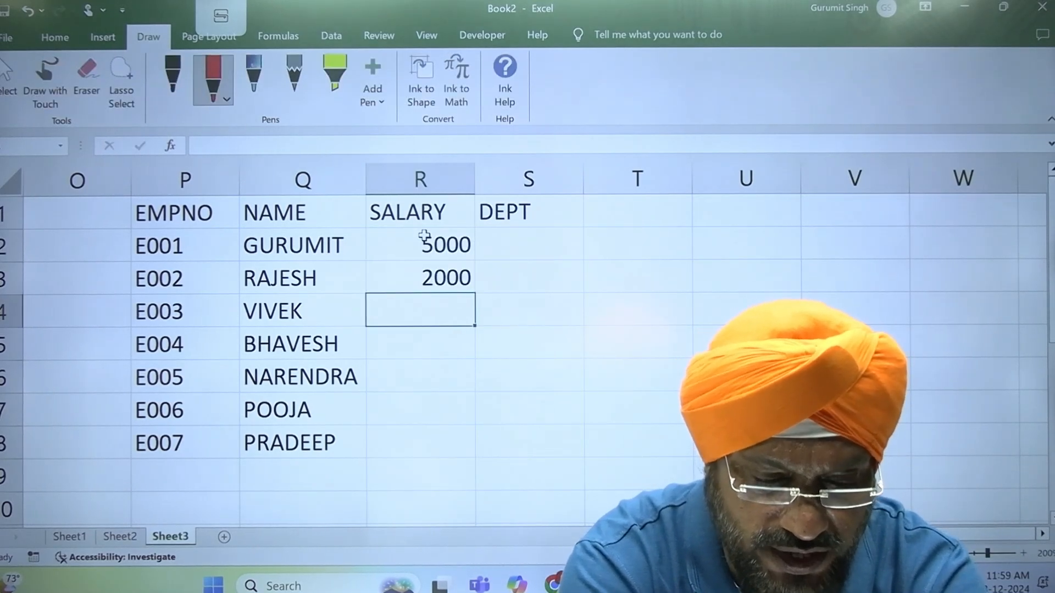
text(8000)
key(Return)
text(45)
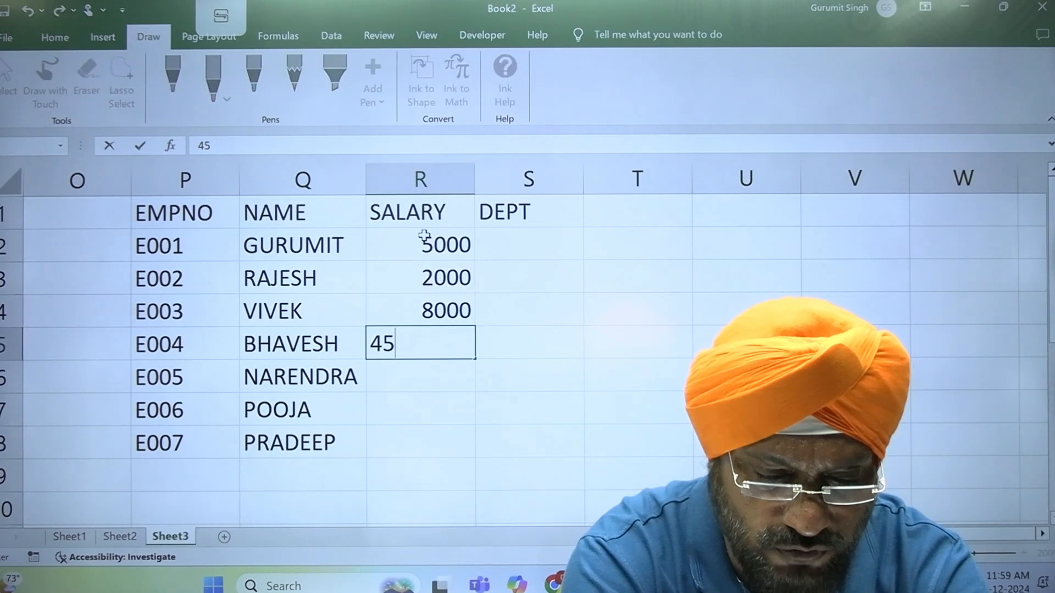
text(000)
key(Return)
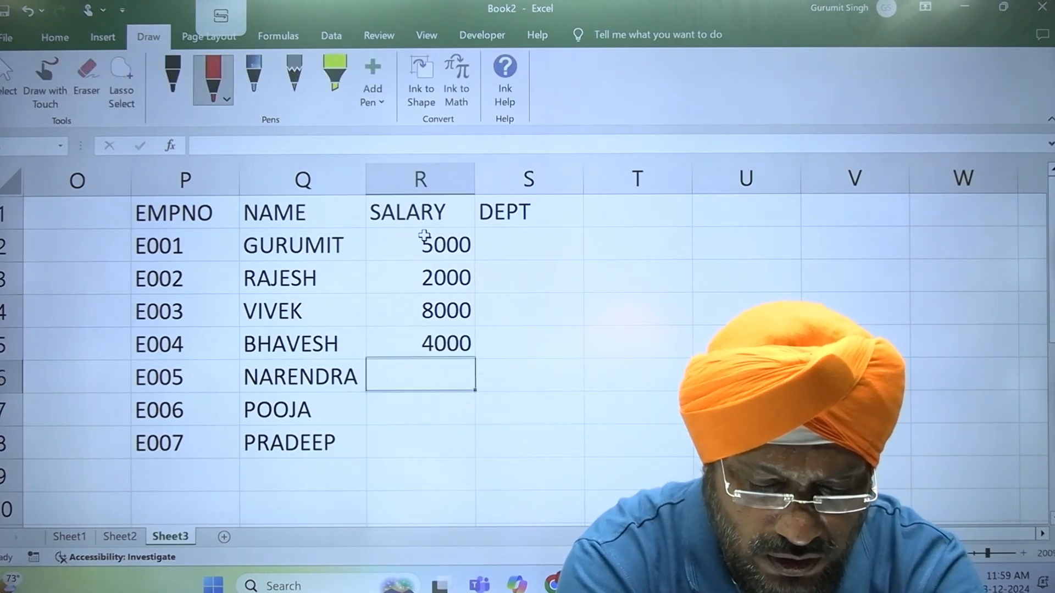
Enter the salaries 7000, 3000 and 1000 in R6 to R8
text(7000)
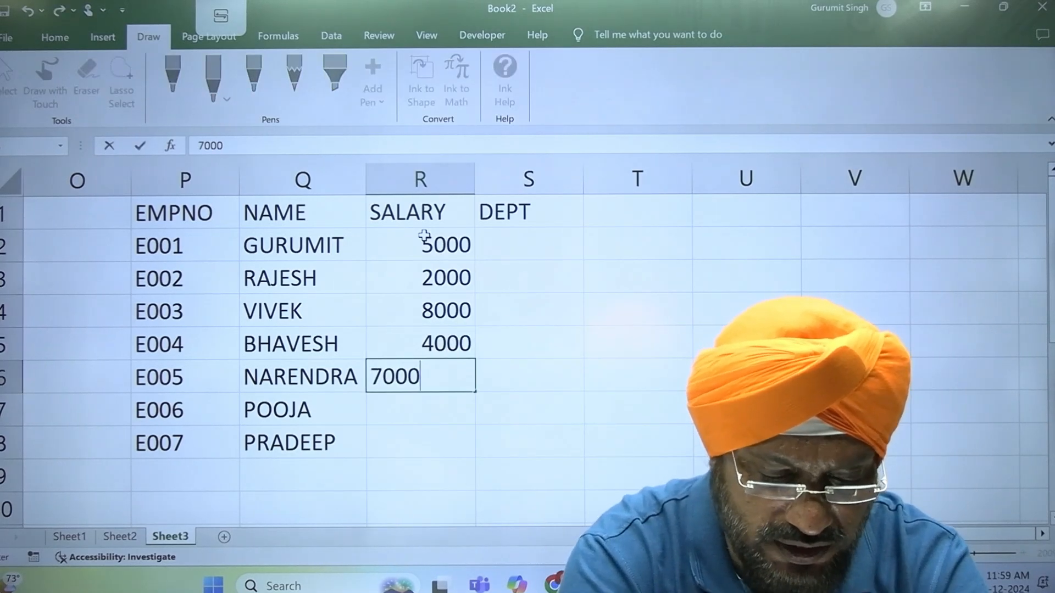
key(Return)
text(2)
key(BackSpace)
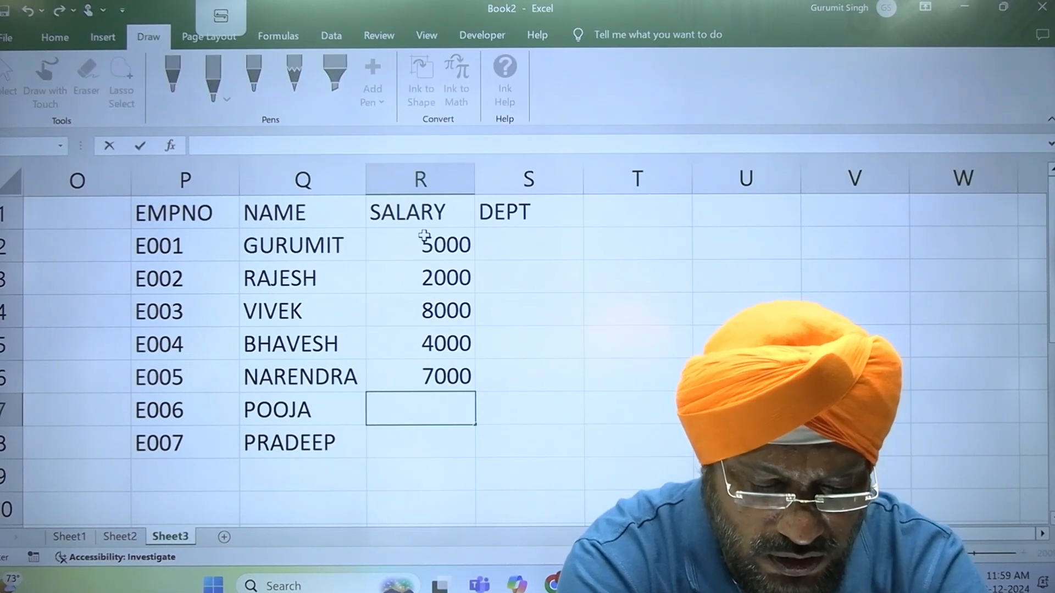
text(3000)
key(Return)
text(10)
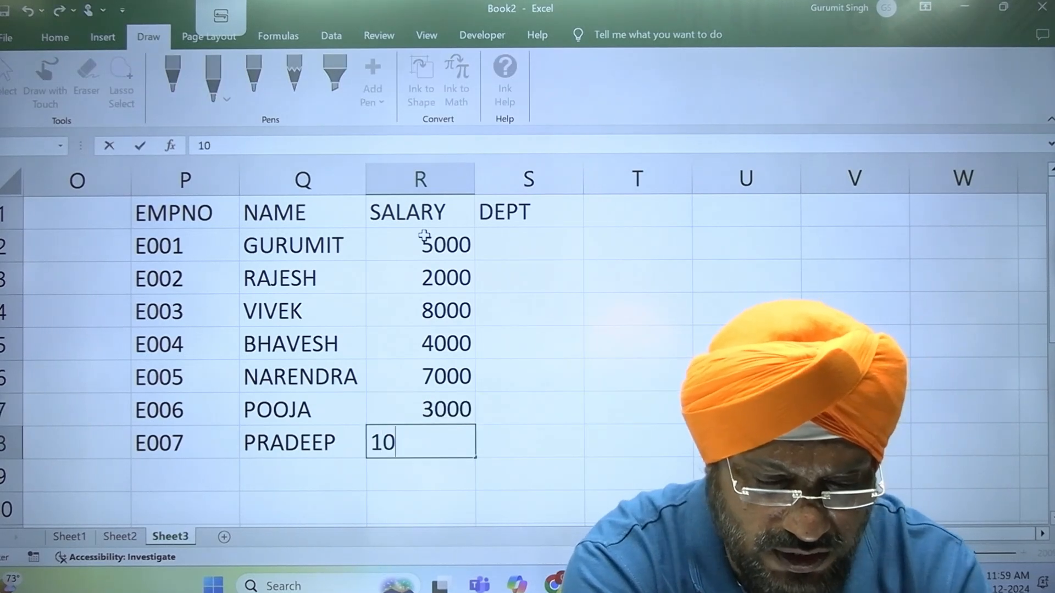
text(00)
key(Up)
Enter the departments SALES in S2 and PURCHASE in S3
key(Up)
key(Up)
key(Right)
key(Up)
key(Up)
key(Up)
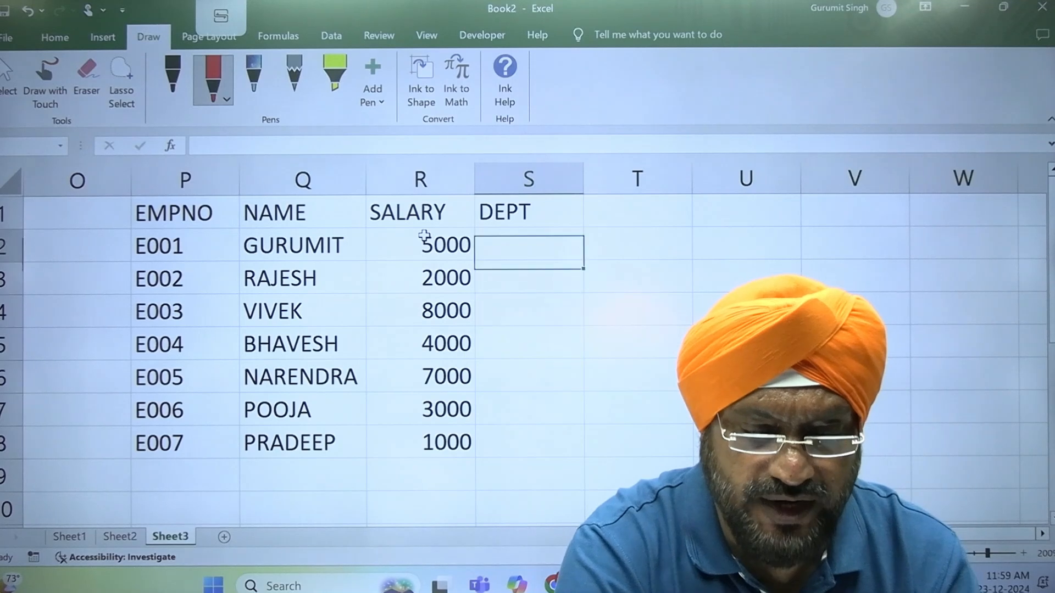
text(SALES)
key(Return)
text(U)
key(BackSpace)
text(PURCHASE)
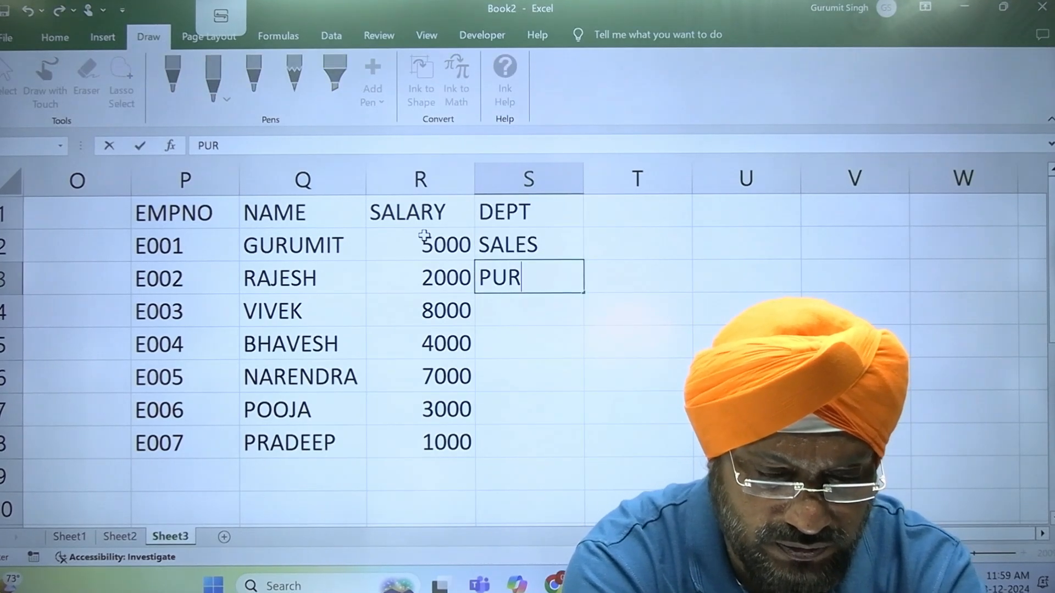
key(Return)
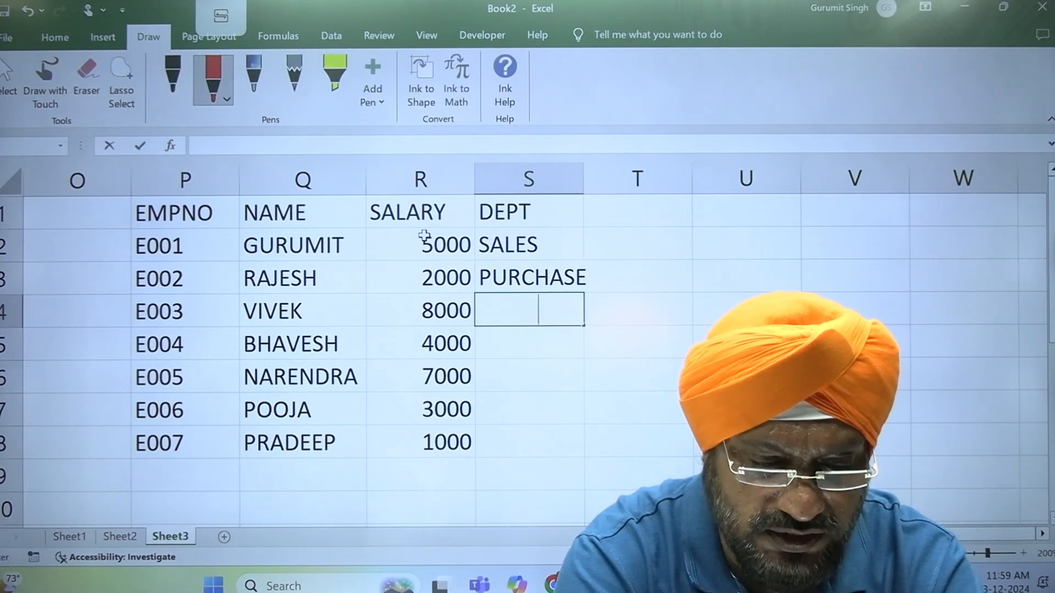
Enter the departments SALES, SALES, PURCHASE, PURCHASE and SALES in S4 to S8
text(SALES)
key(Return)
text(SALES)
key(Return)
text(PURCHASE)
key(Return)
text(P)
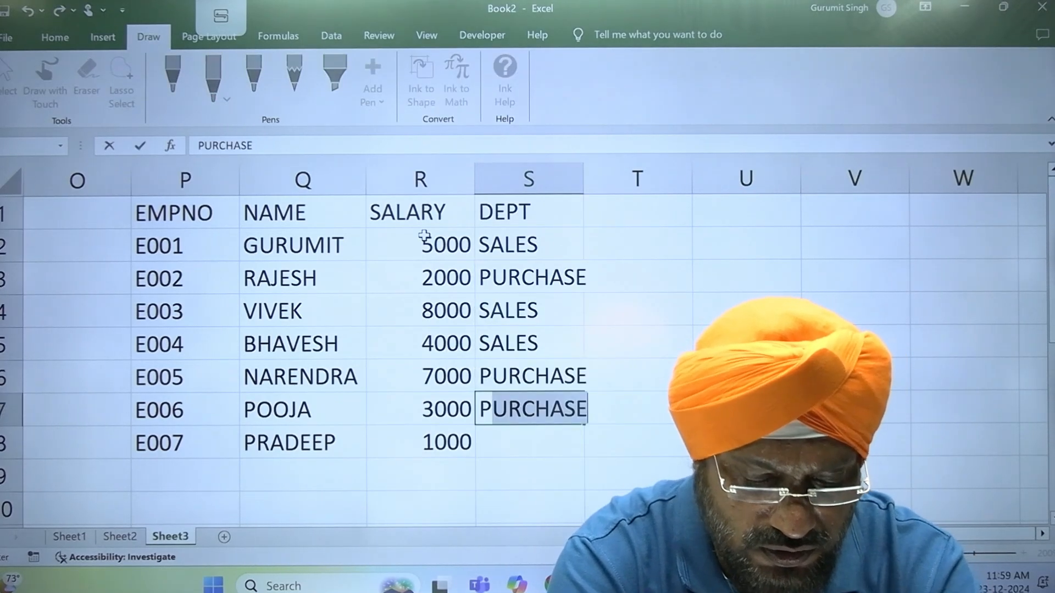
key(Return)
text(SALES)
key(Return)
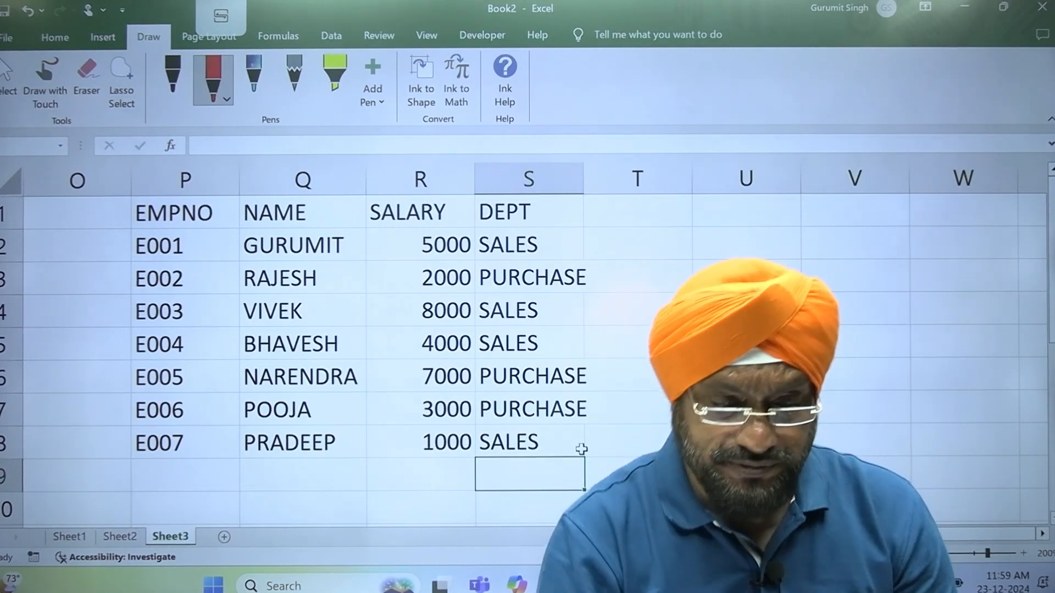
Review the salary values in R2:R8 of the employee table
click(356, 351)
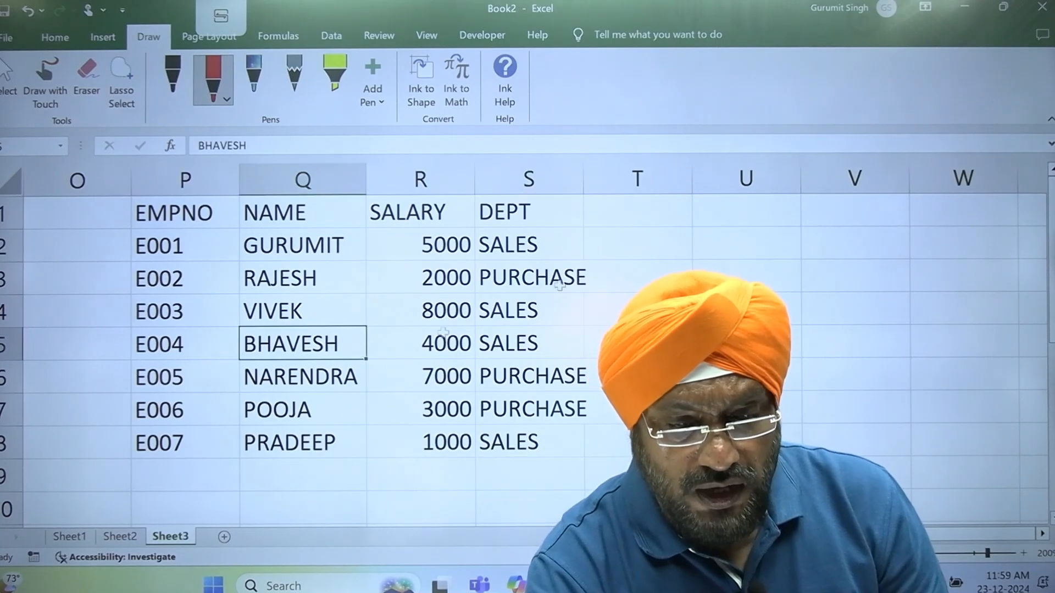
drag(447, 244, 459, 435)
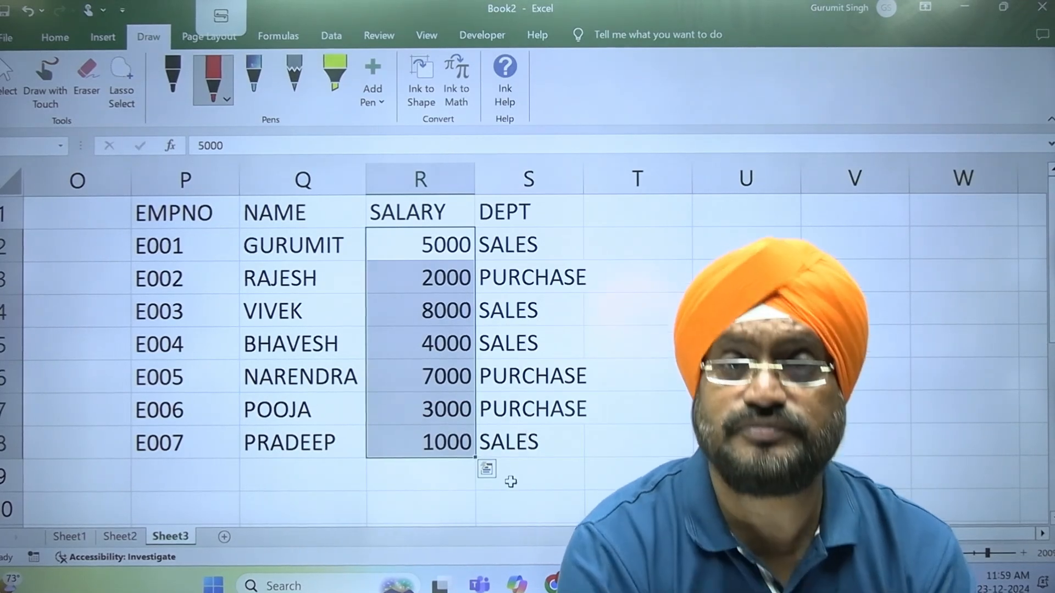
click(511, 481)
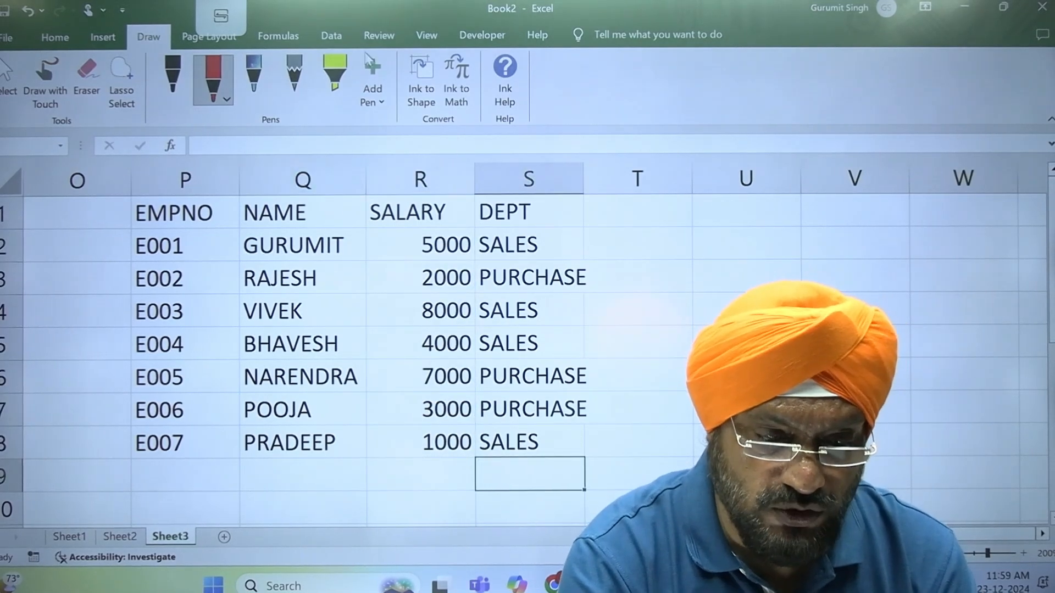
Set the worksheet's custom zoom to 150%
click(332, 36)
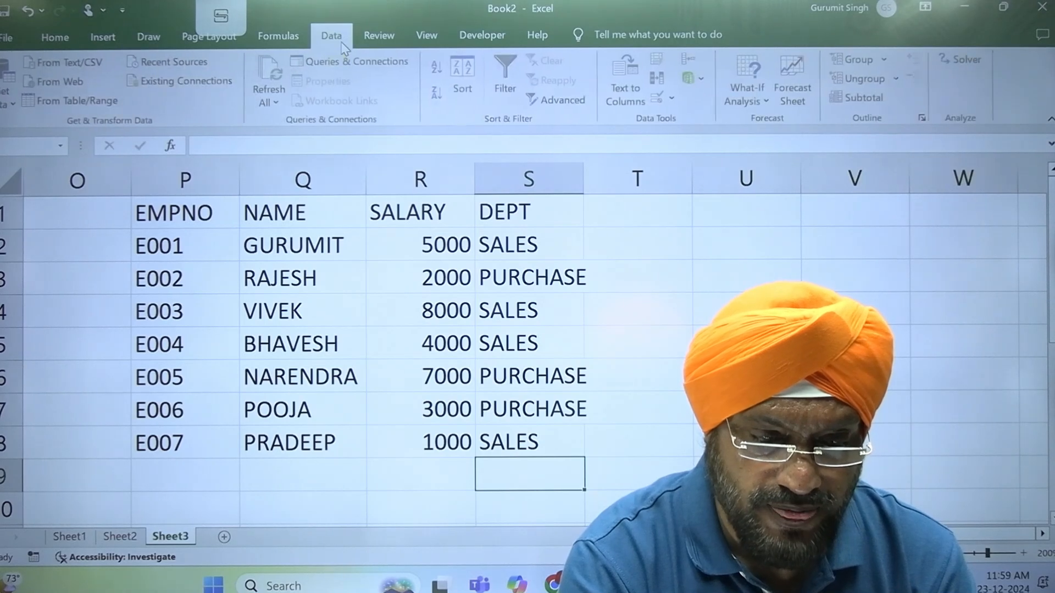
click(427, 35)
click(333, 74)
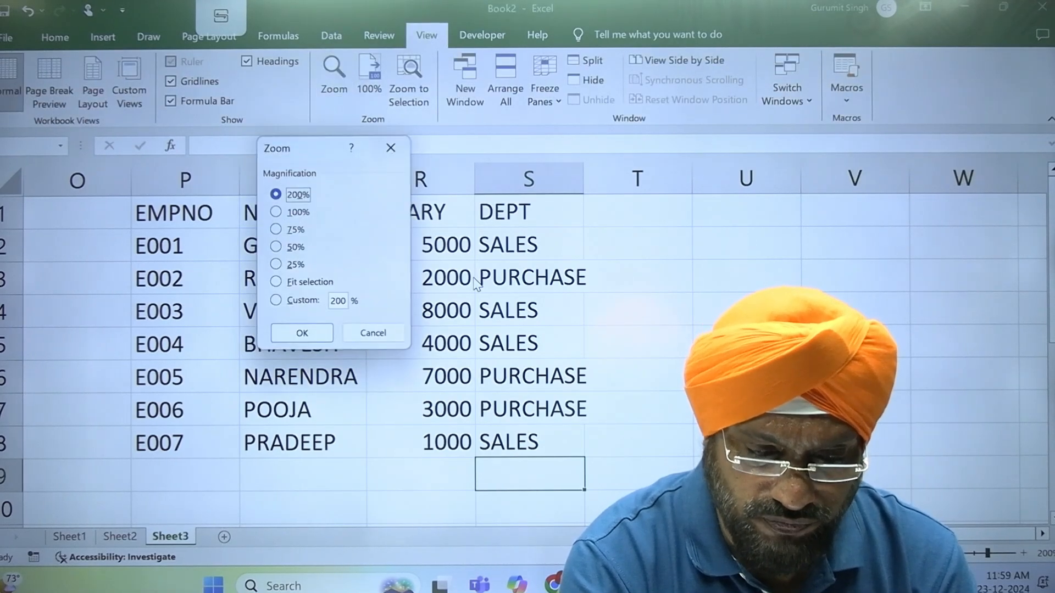
click(297, 301)
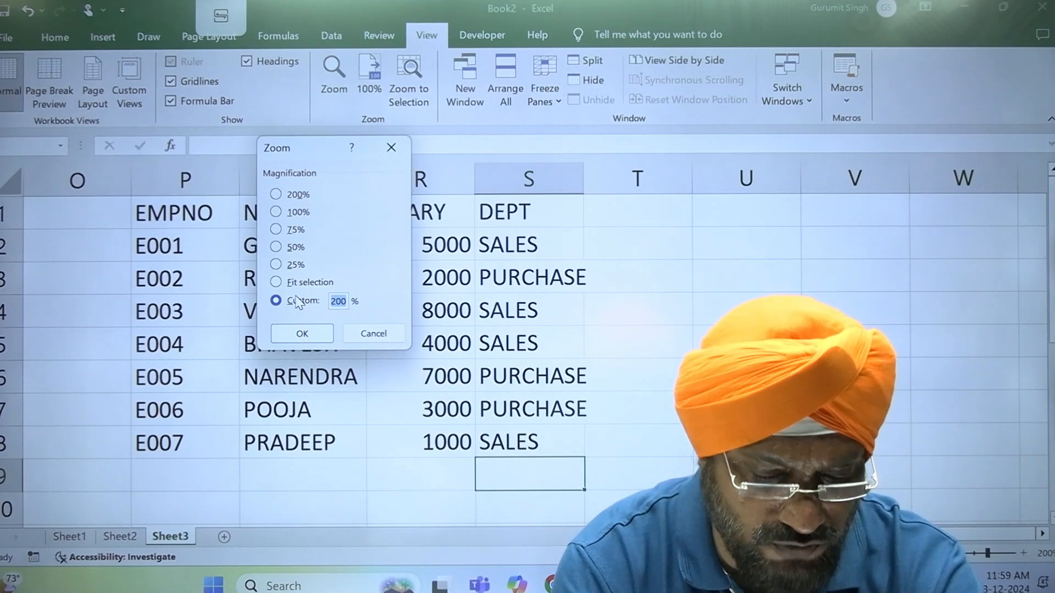
key(Return)
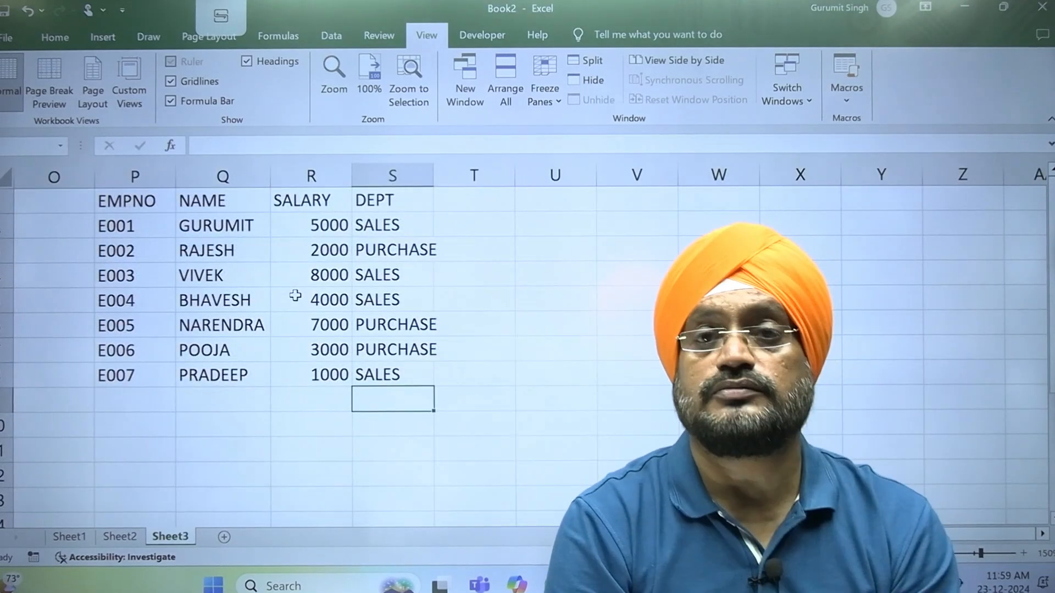
Total the employee salaries in R10 with the formula =SUM(R2:R8)
click(203, 432)
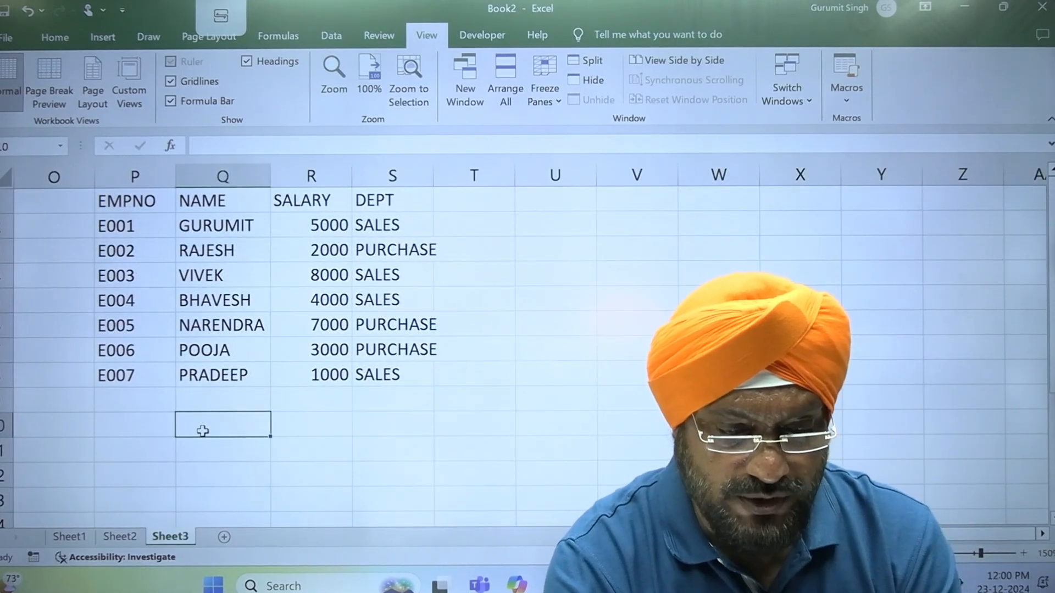
click(328, 422)
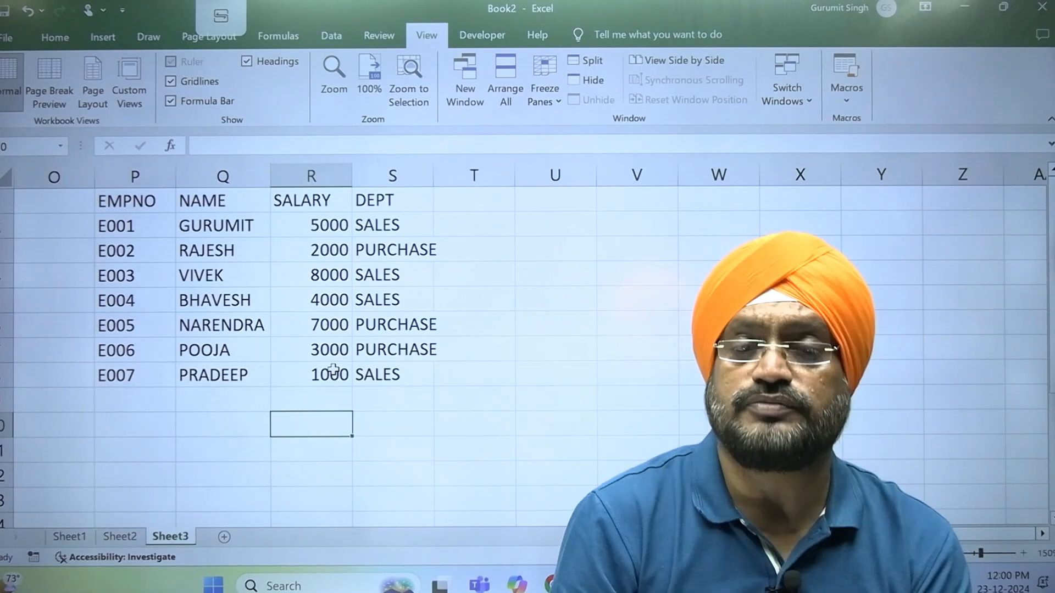
text(=)
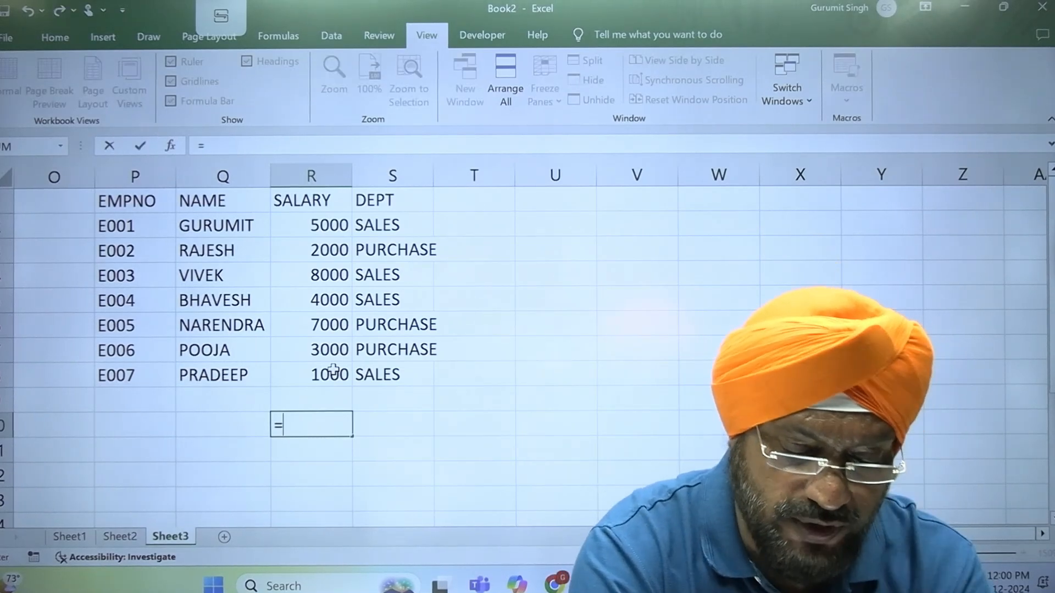
text(SUM()
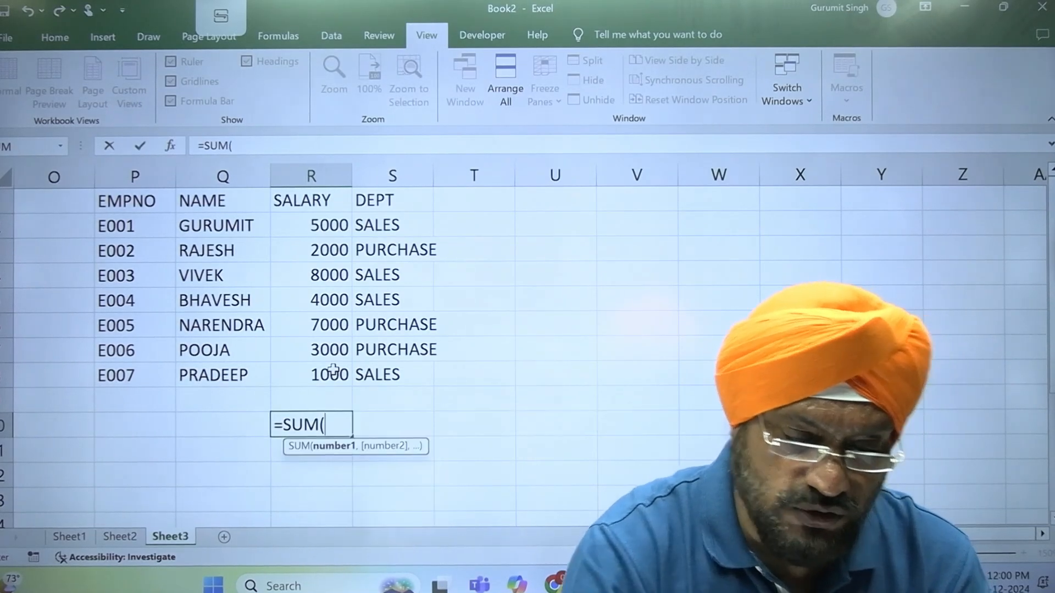
drag(328, 225, 312, 379)
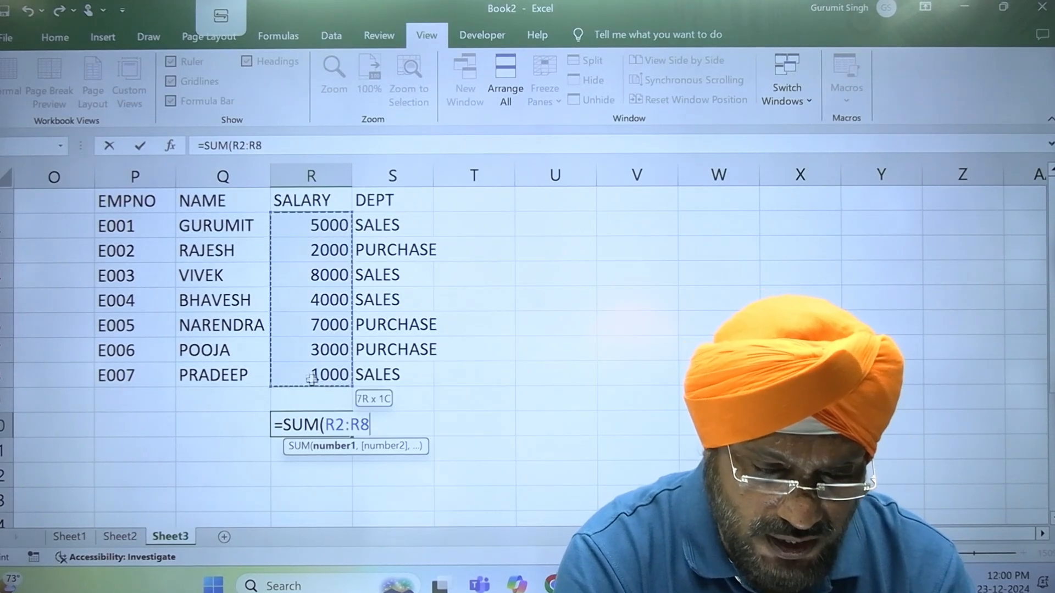
key(Return)
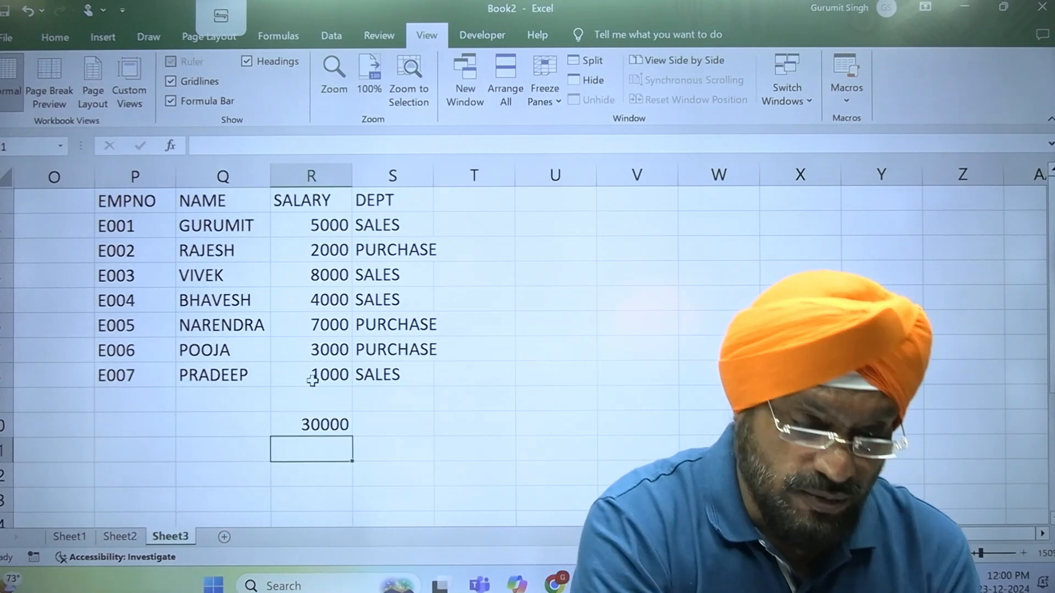
Total the SALES department's salaries in T10 with the formula =SUMIF(S2:S8,"SALES",R2:R8)
click(229, 425)
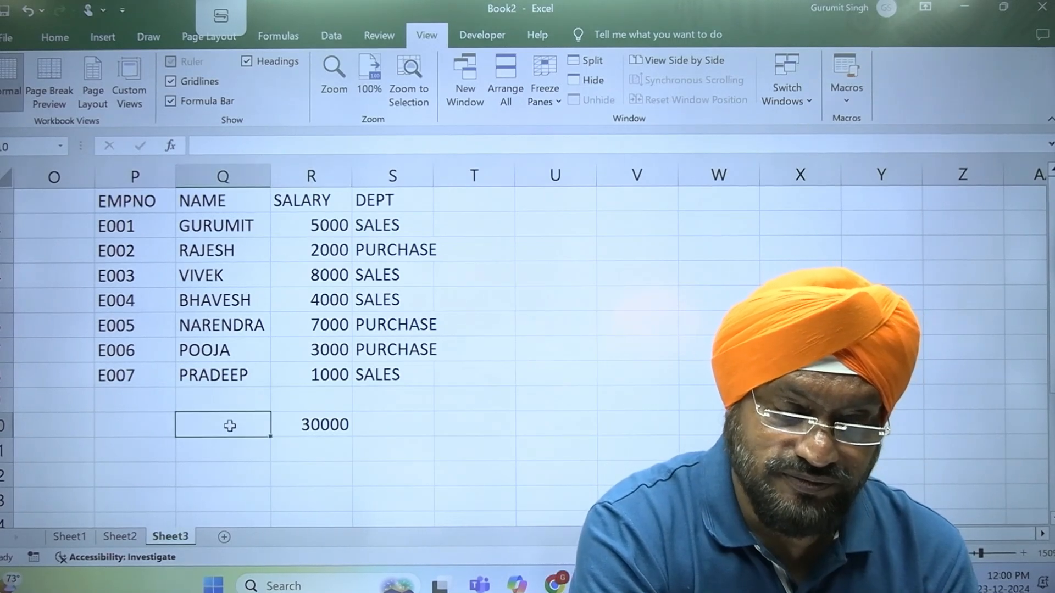
click(509, 426)
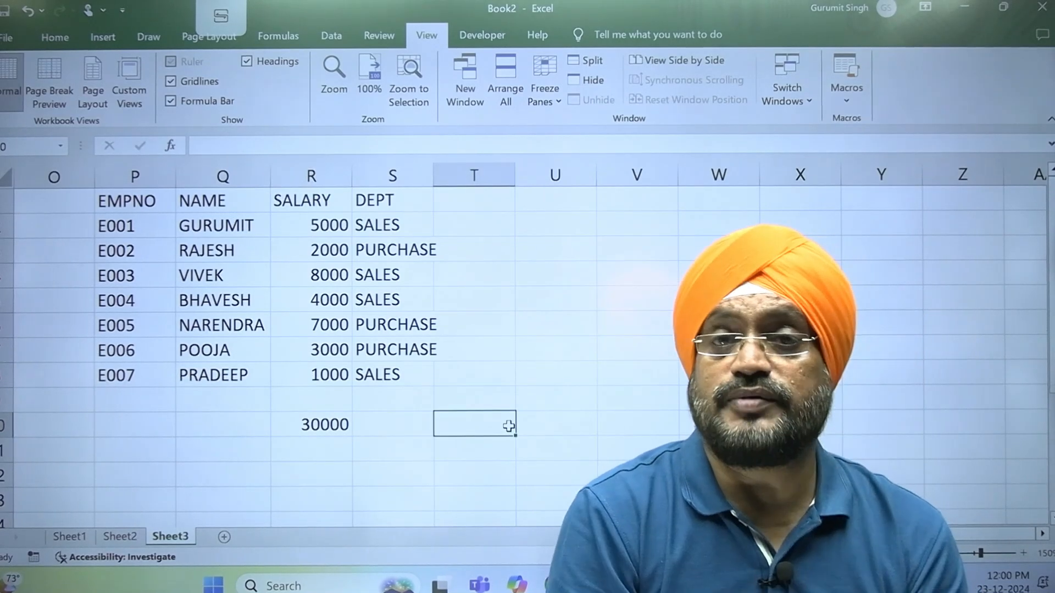
text(=S)
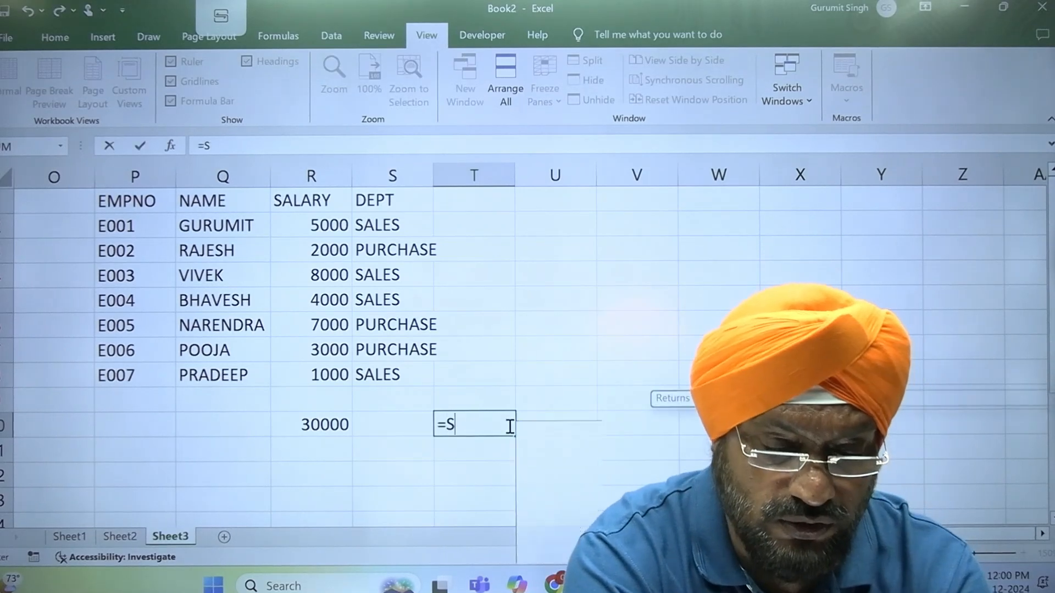
text(UMIF()
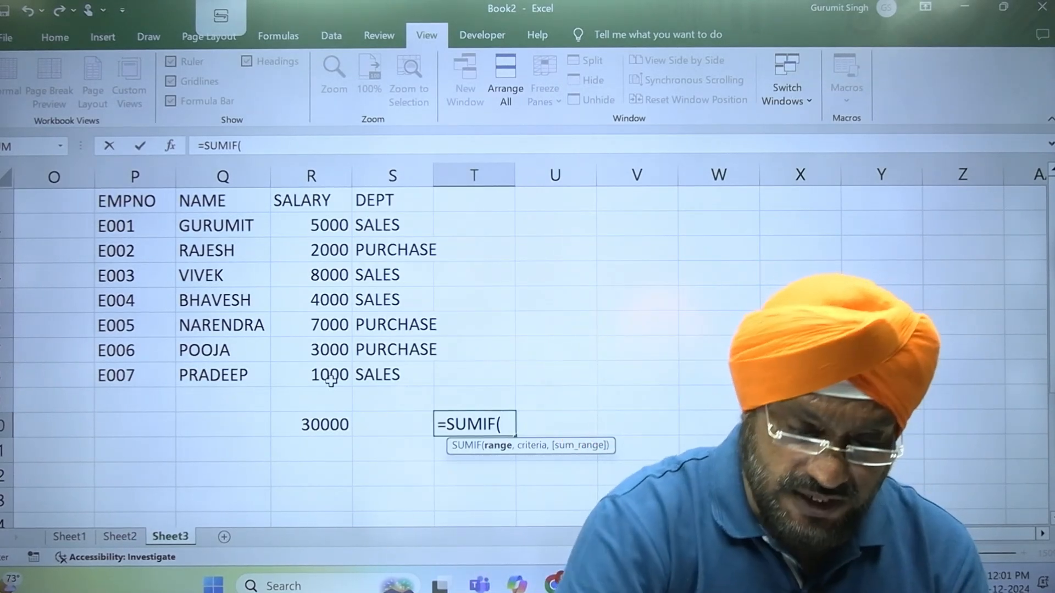
click(469, 251)
drag(392, 225, 395, 372)
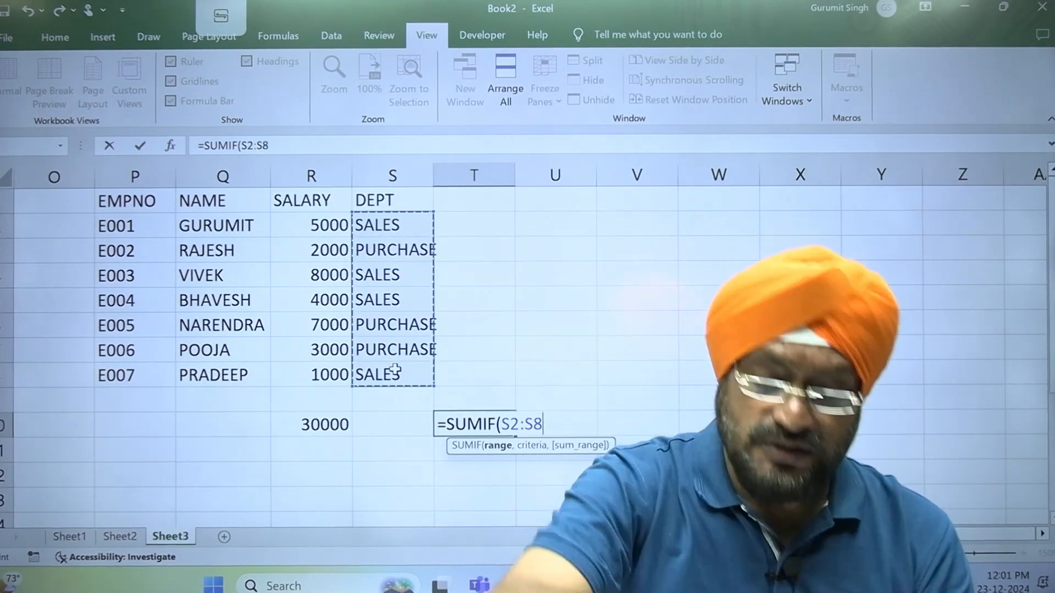
text(,)
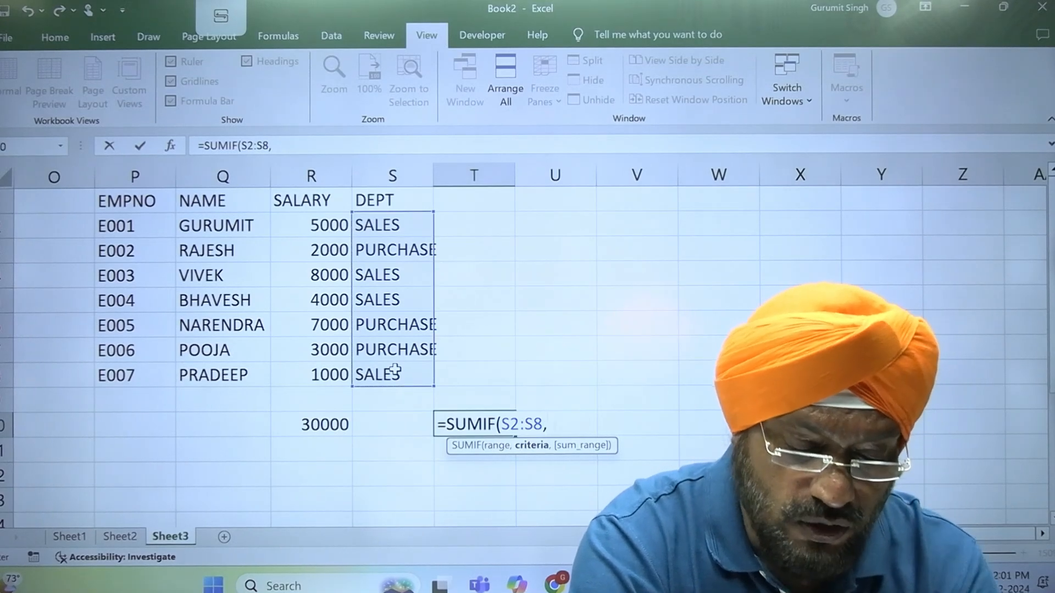
text("SALES",)
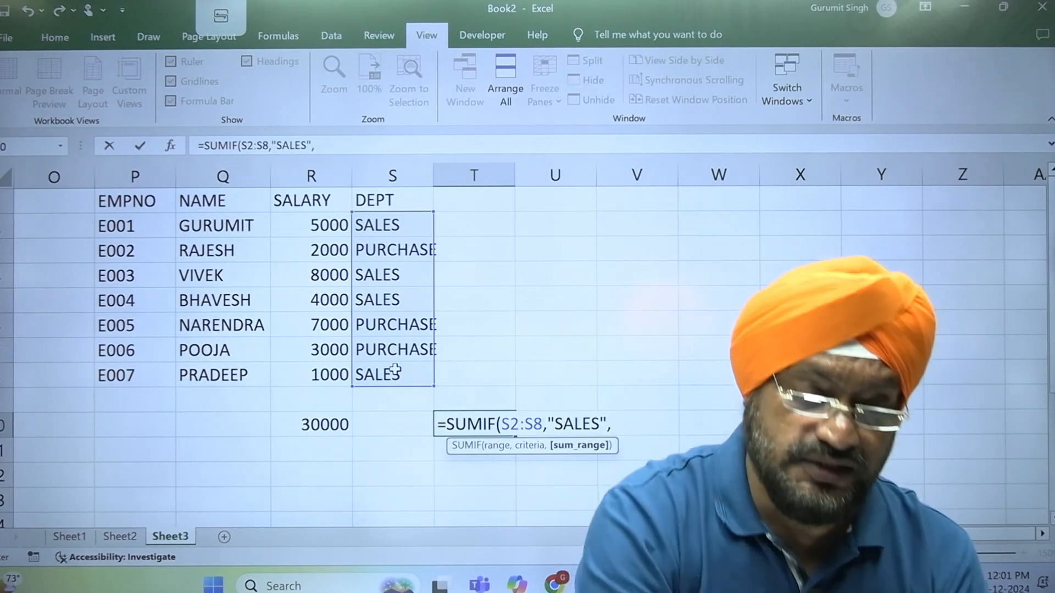
drag(294, 226, 316, 367)
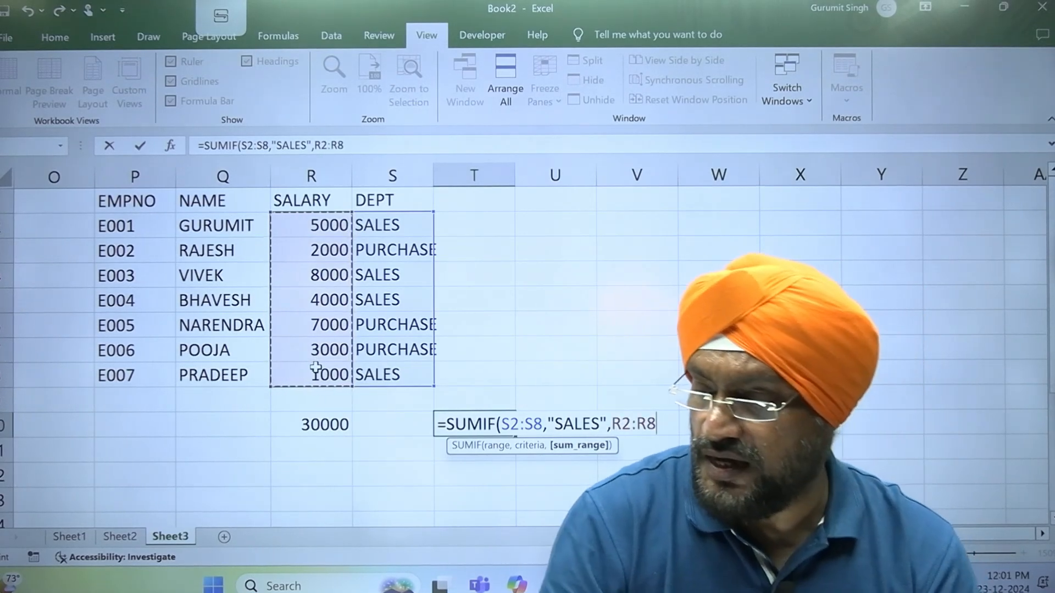
key(Return)
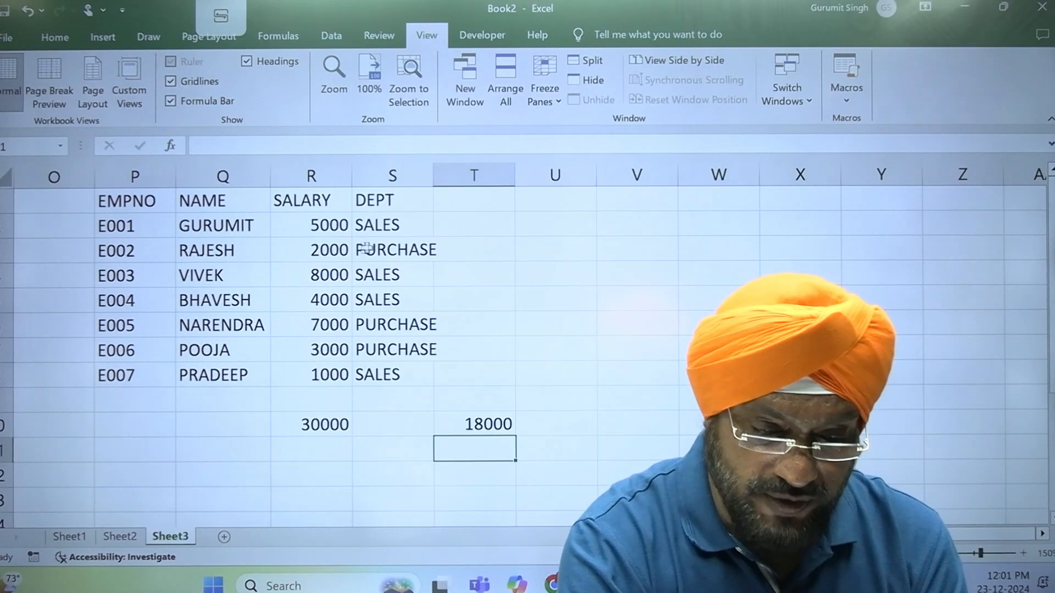
key(Up)
key(F2)
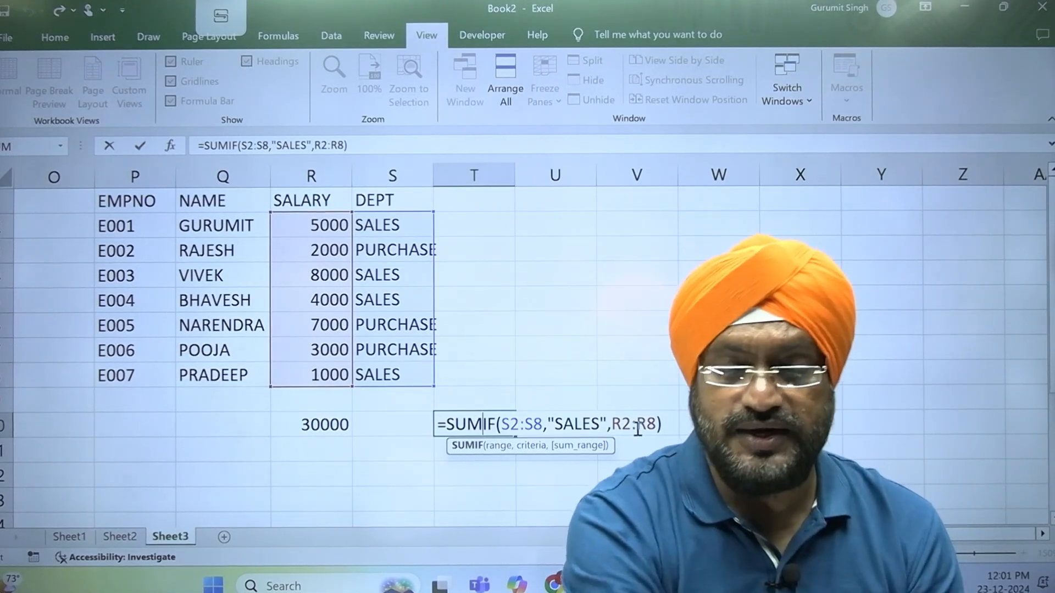
key(ctrl+Return)
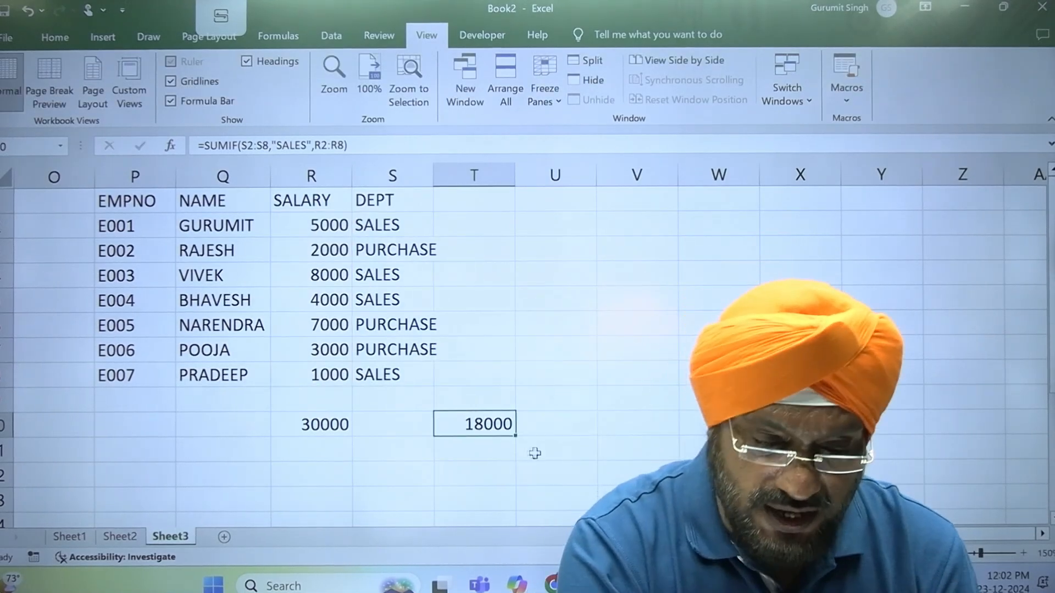
Total the PURCHASE department's salaries in T11 with the formula =SUMIF(S2:S8,"PURCHASE",R2:R8)
click(487, 449)
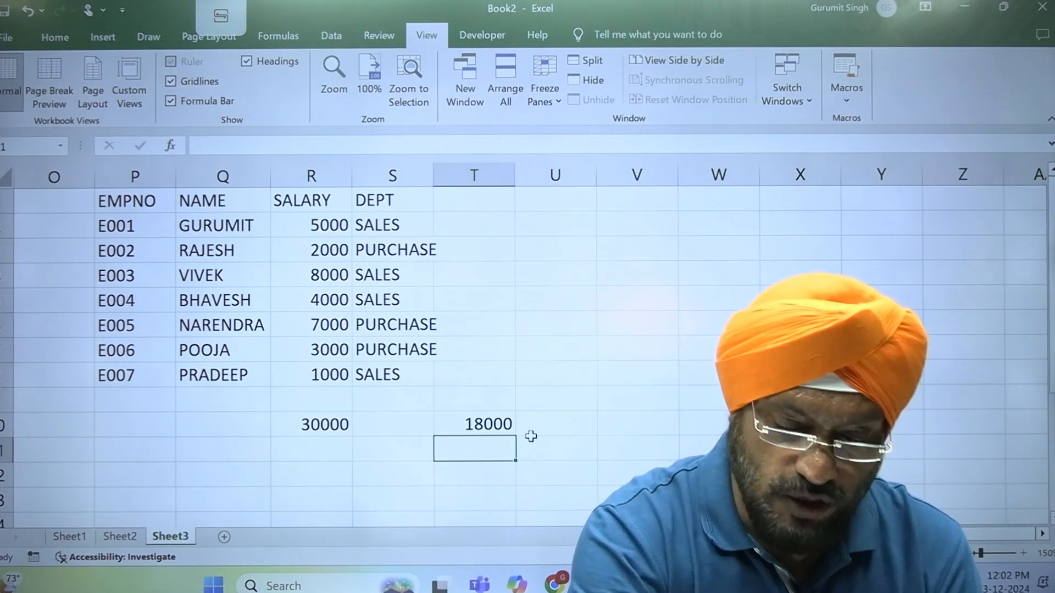
text(=)
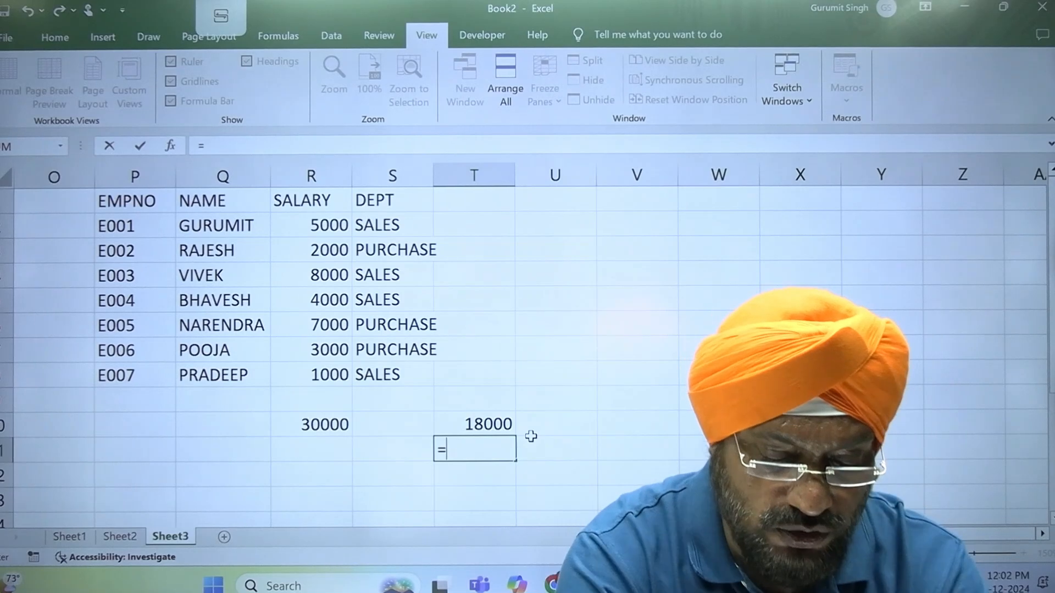
text(SUMIF)
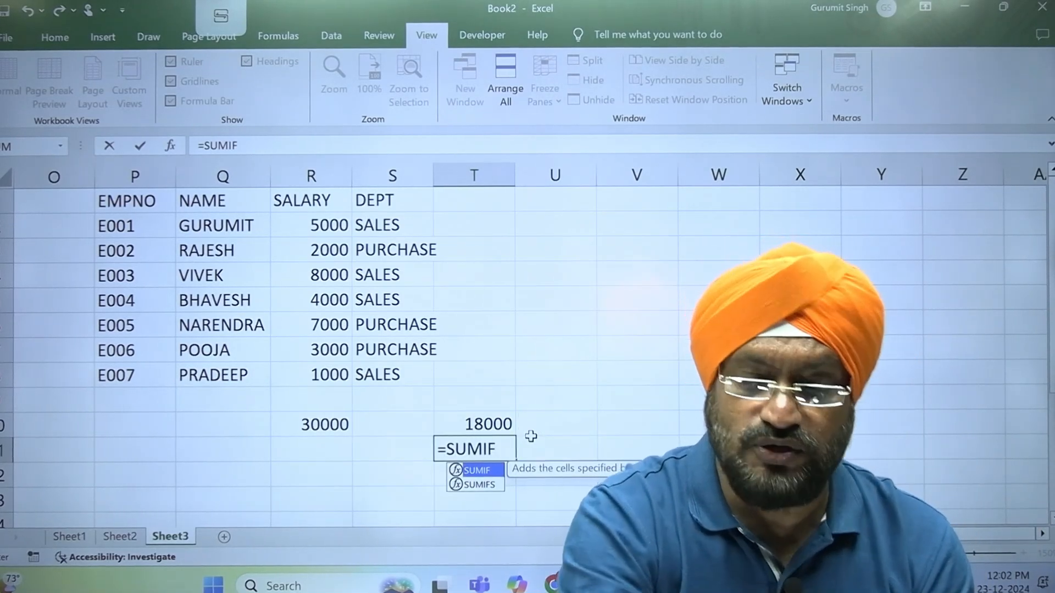
text(()
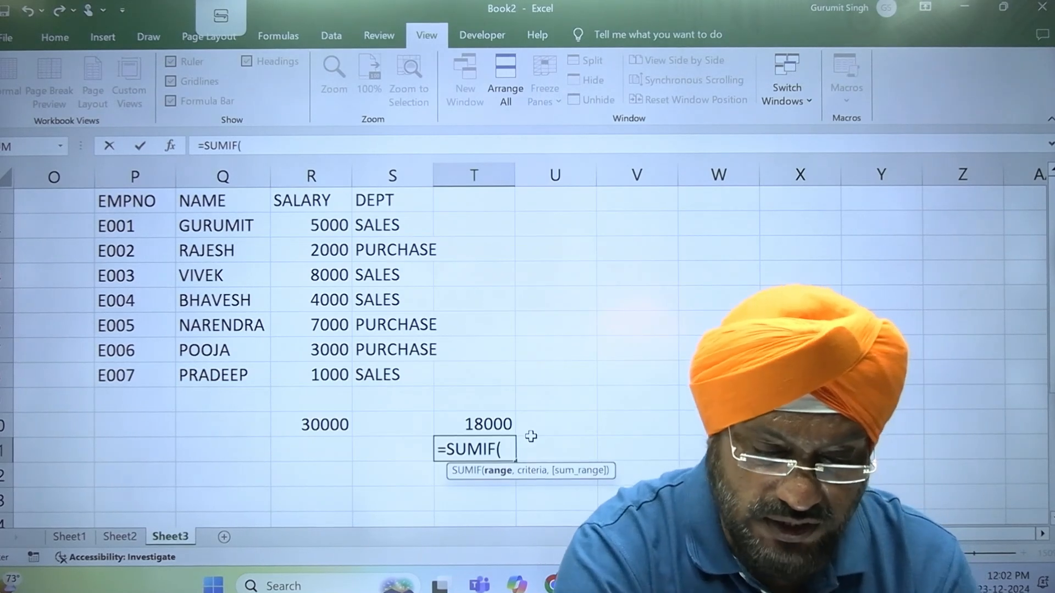
drag(371, 225, 378, 368)
text(,"PURCHASE",)
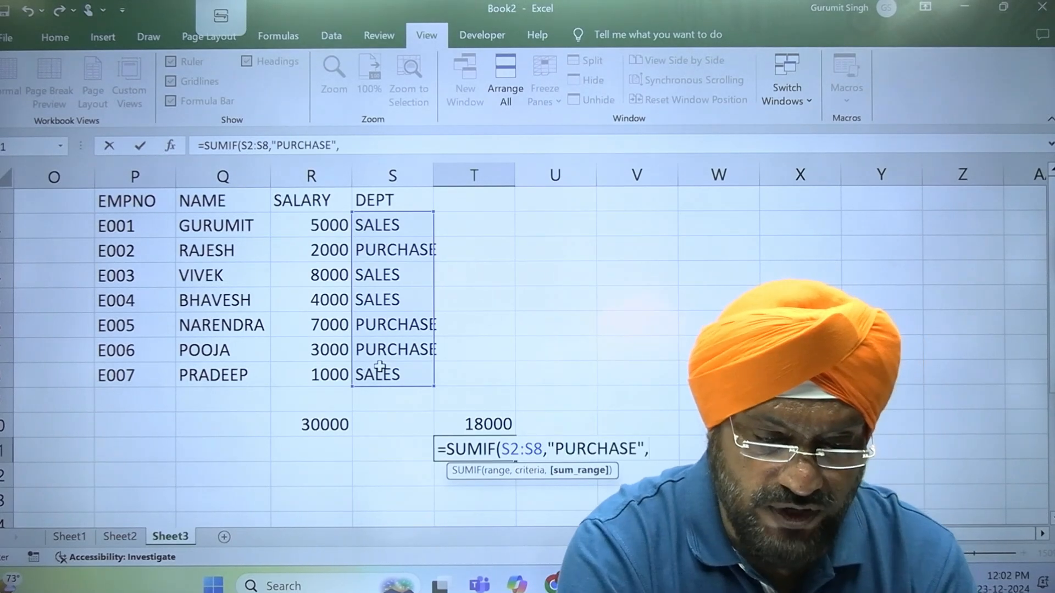
drag(304, 226, 320, 374)
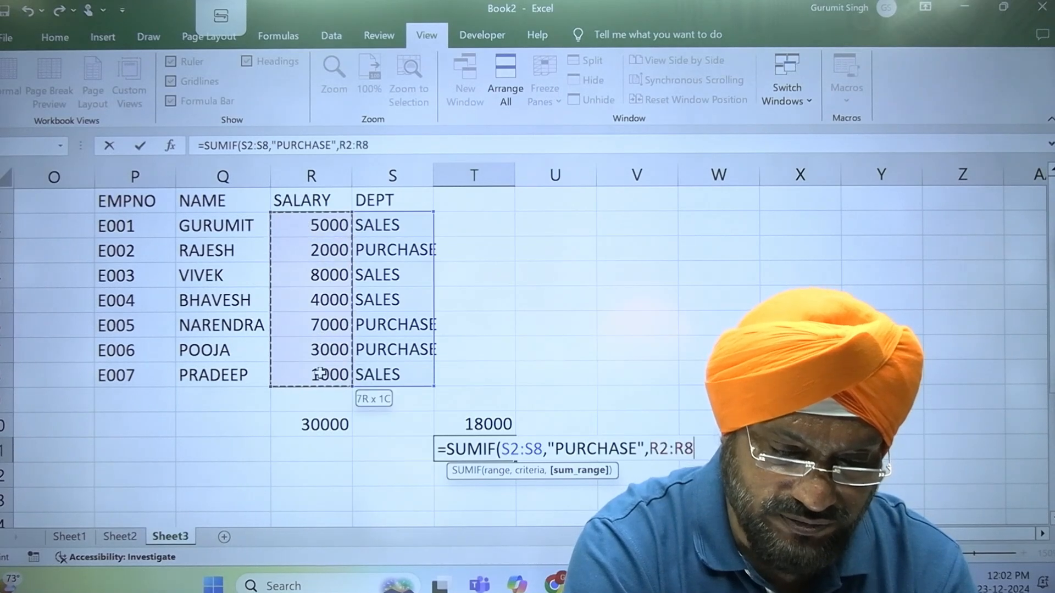
key(Return)
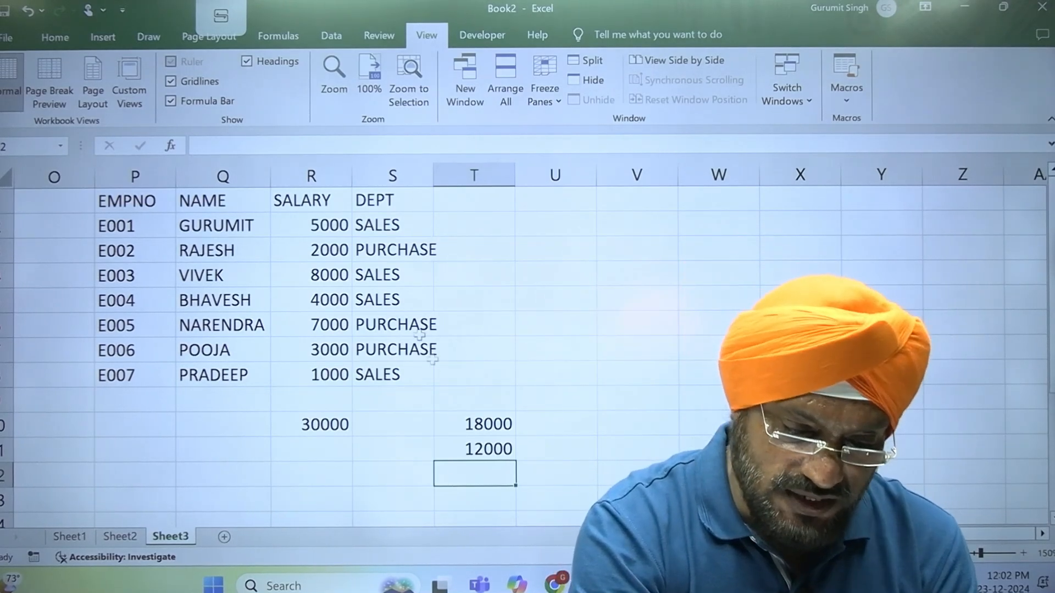
Compare the department totals in T10 and T11 with the overall salary total in R10
click(475, 414)
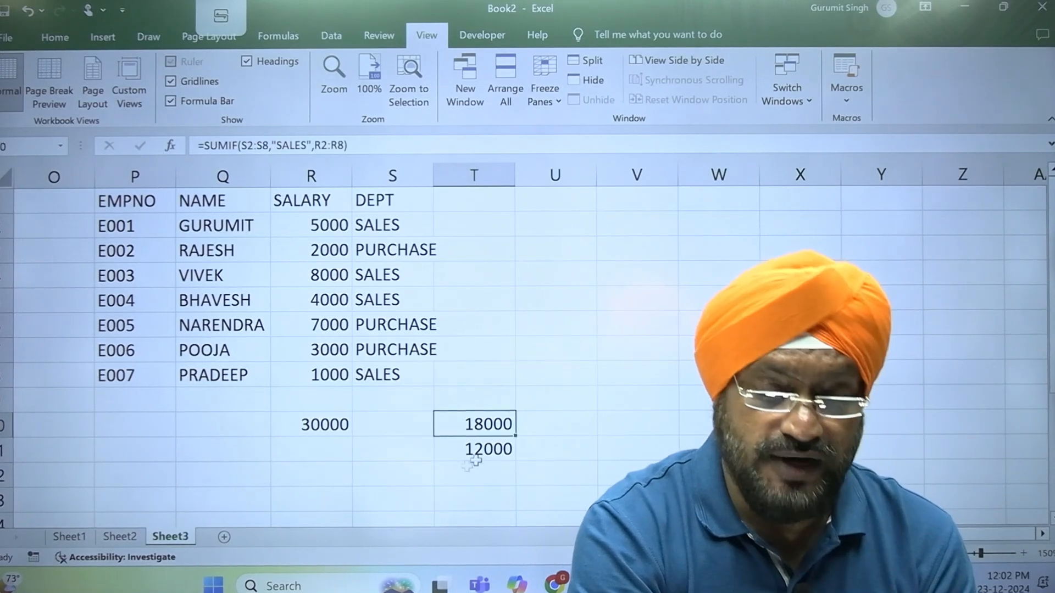
click(452, 456)
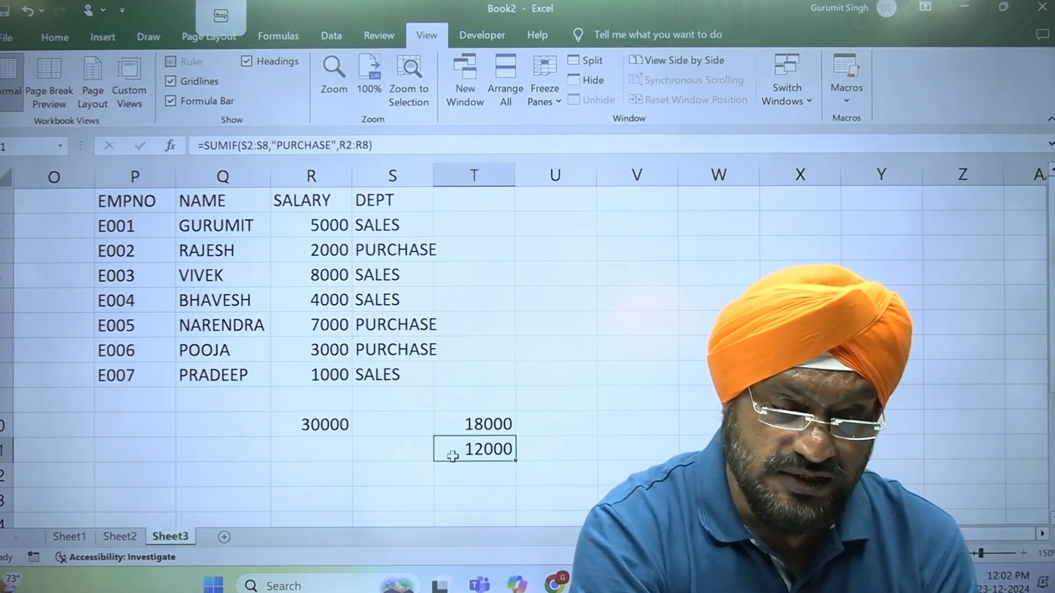
click(308, 431)
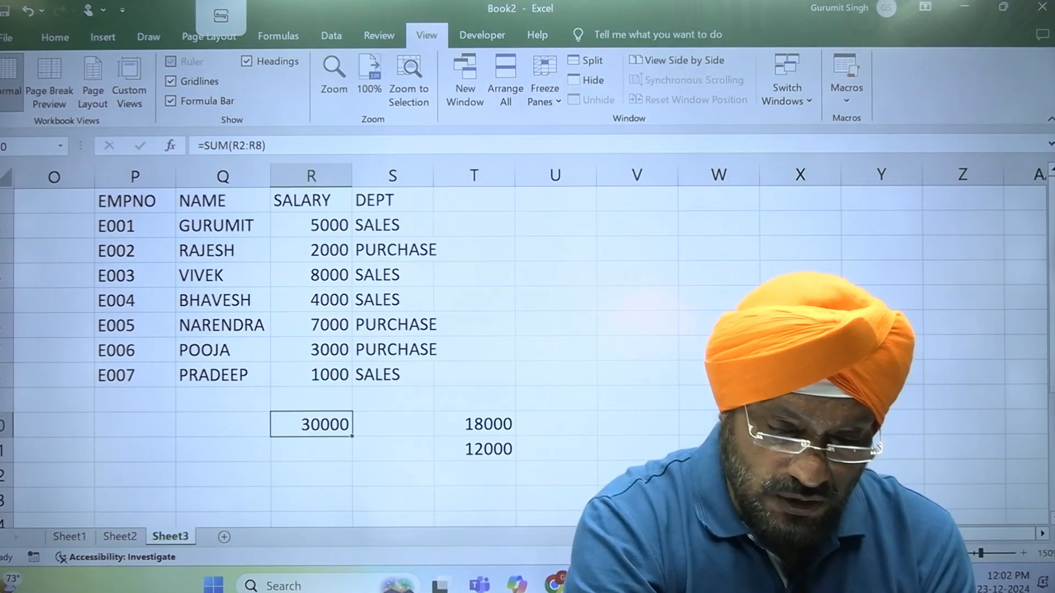
mouse_move(704, 584)
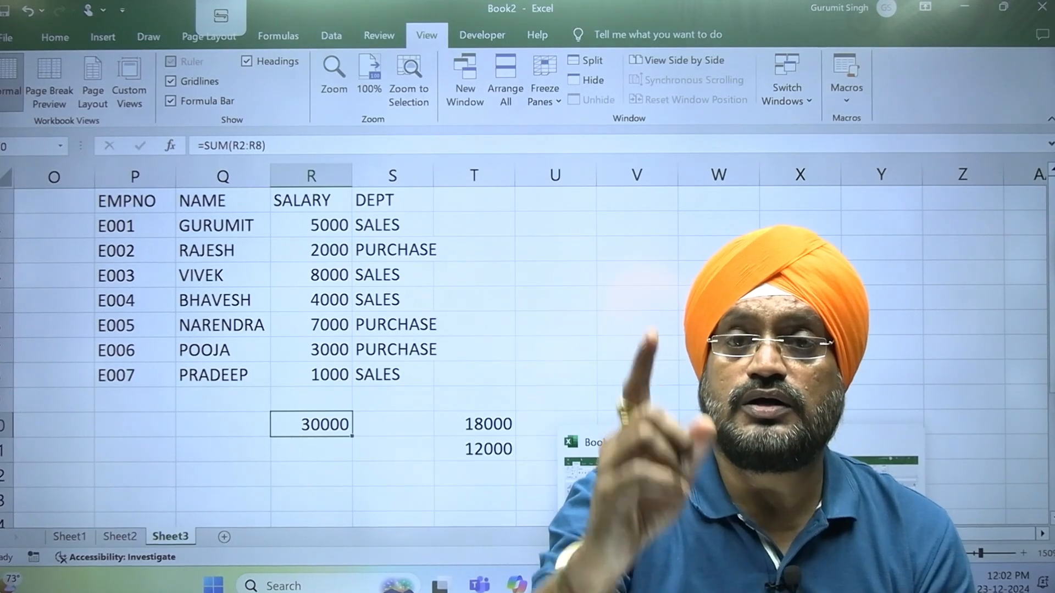
Return to the start of the sheet and review the handwritten list of maths functions
click(242, 459)
key(Up)
key(Up)
key(Up)
key(Up)
key(Up)
key(Up)
key(Up)
key(Up)
key(Up)
key(Up)
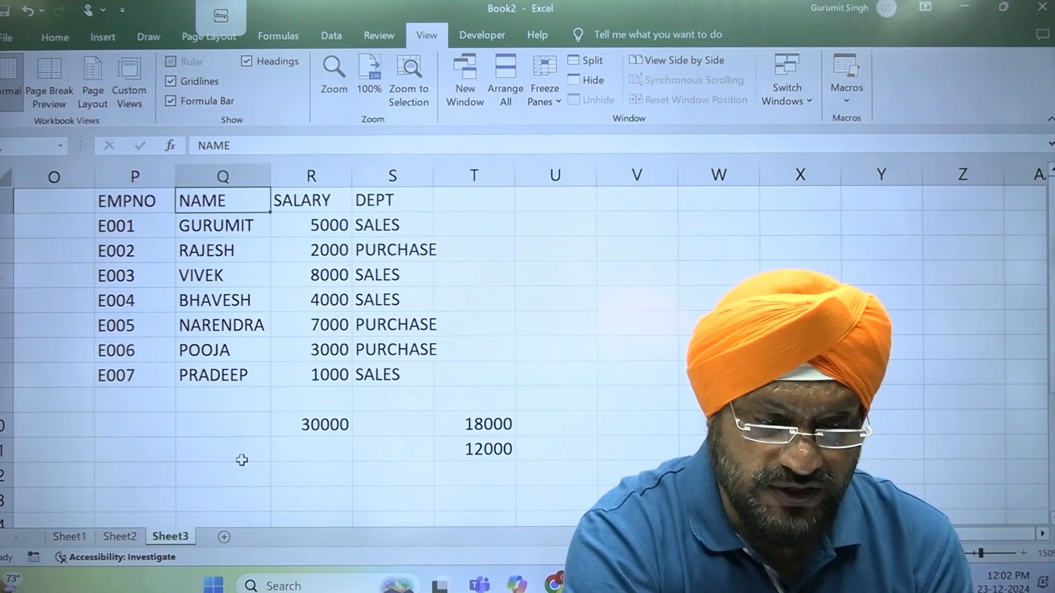
key(Left)
key(Left)
key(Left)
key(Left)
key(Left)
key(Left)
key(Left)
key(Left)
key(Left)
key(Left)
key(Left)
key(Left)
key(Left)
key(Left)
key(Left)
key(Left)
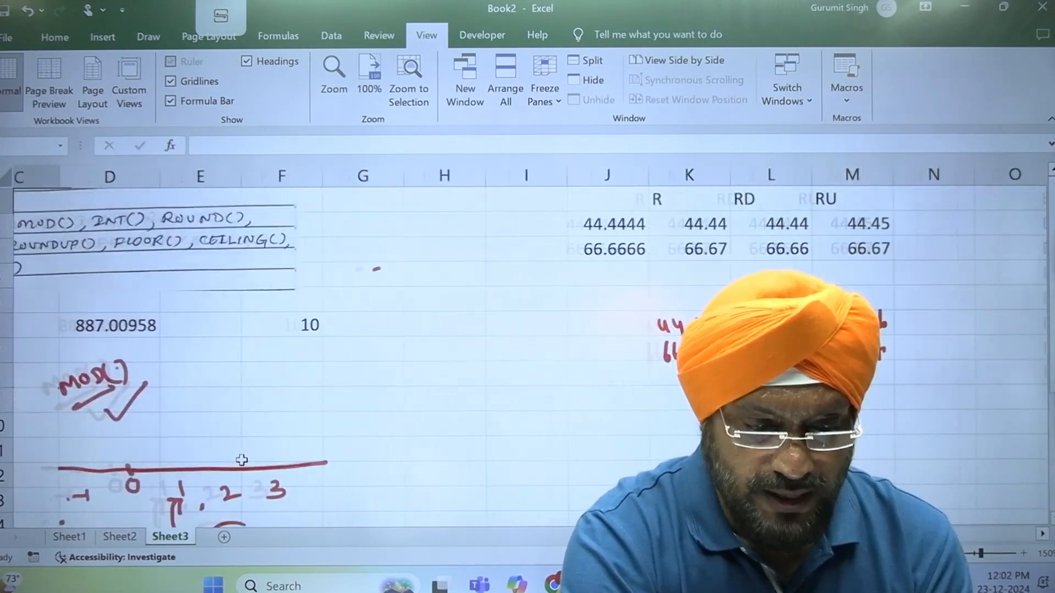
key(Down)
key(Down)
key(Up)
key(Up)
key(Down)
key(Down)
key(Right)
key(Right)
key(Right)
key(Right)
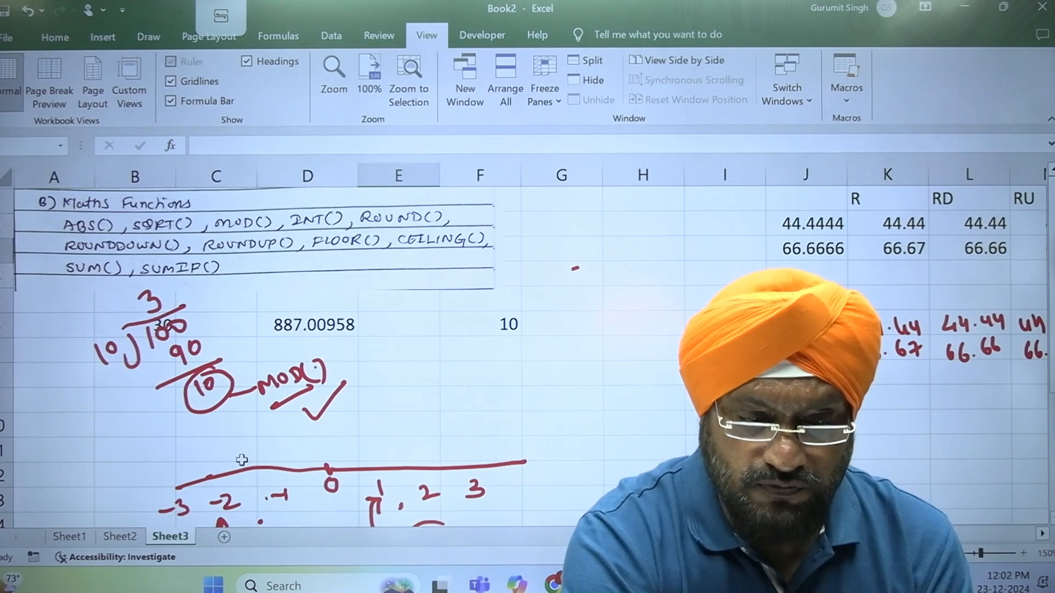
key(Down)
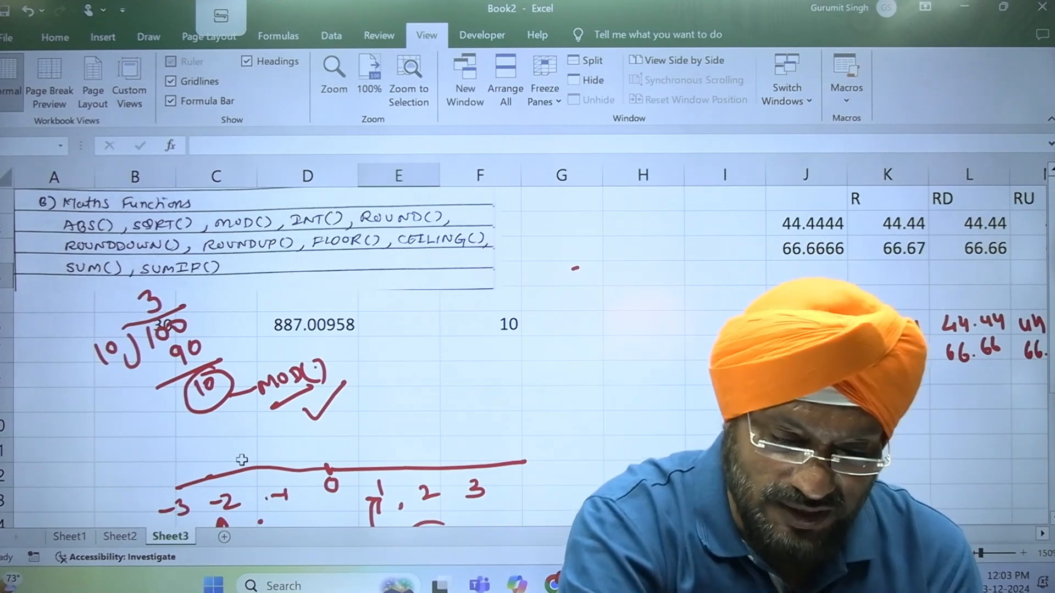
Round 24 down to a multiple of 5 in J11 with the formula =FLOOR(24,5)
click(579, 417)
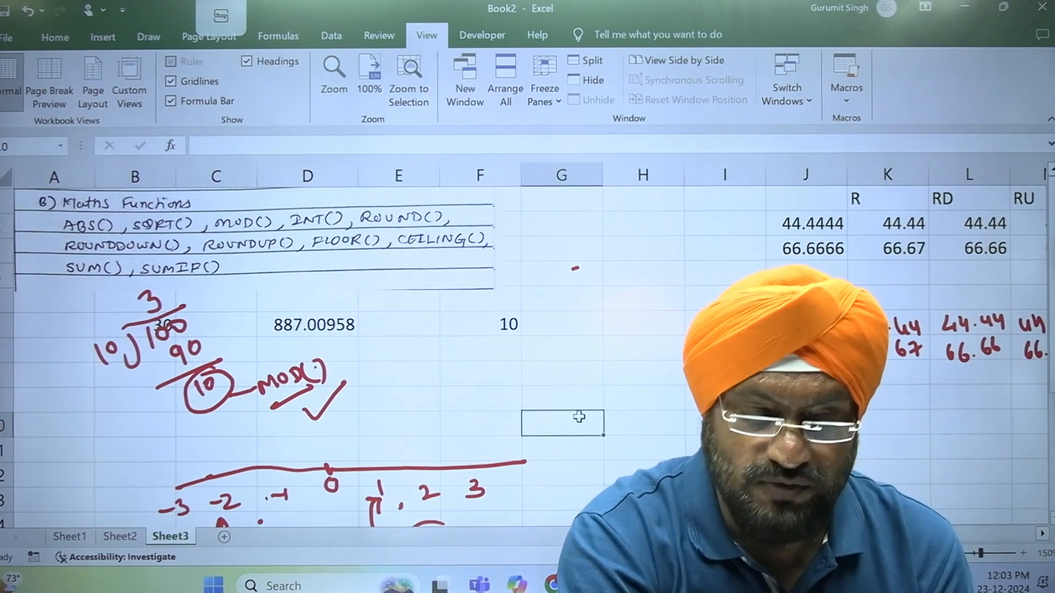
key(Up)
key(Up)
key(Right)
key(Right)
key(Right)
key(Down)
key(Down)
key(Down)
key(Down)
key(Down)
key(Up)
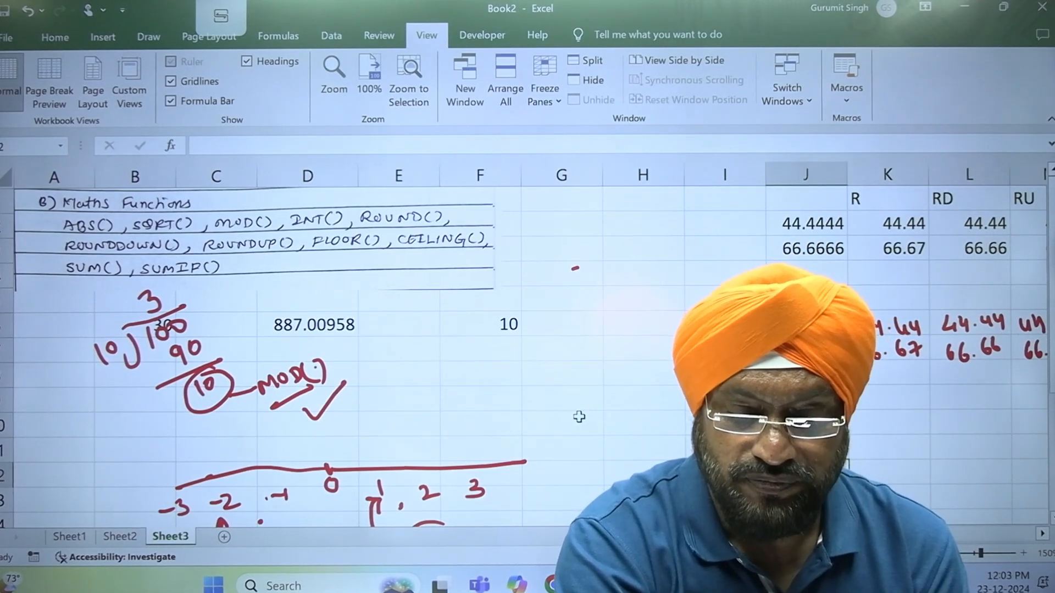
text(=FLOOR)
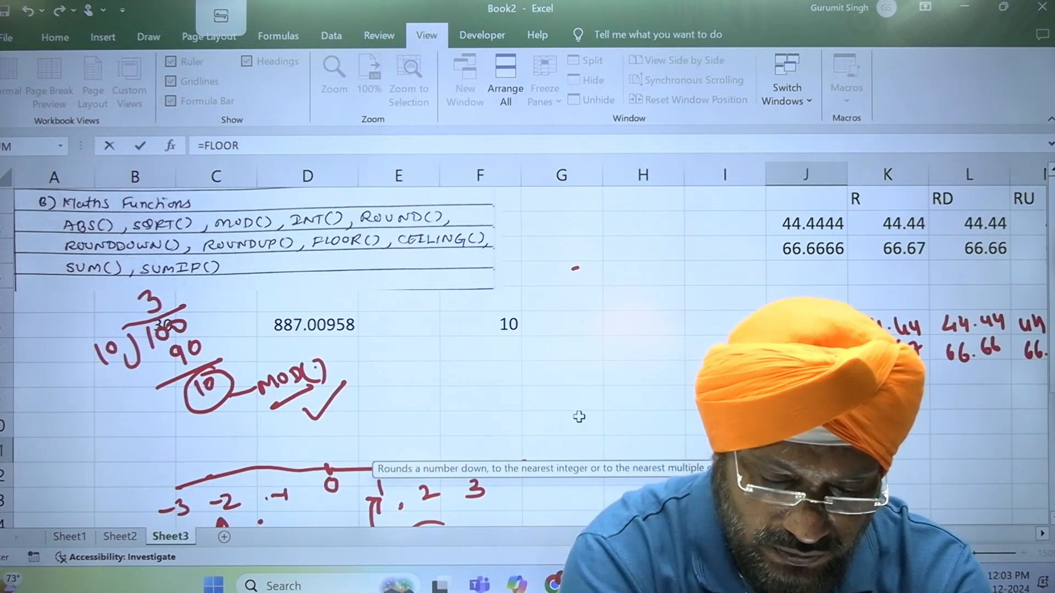
text(()
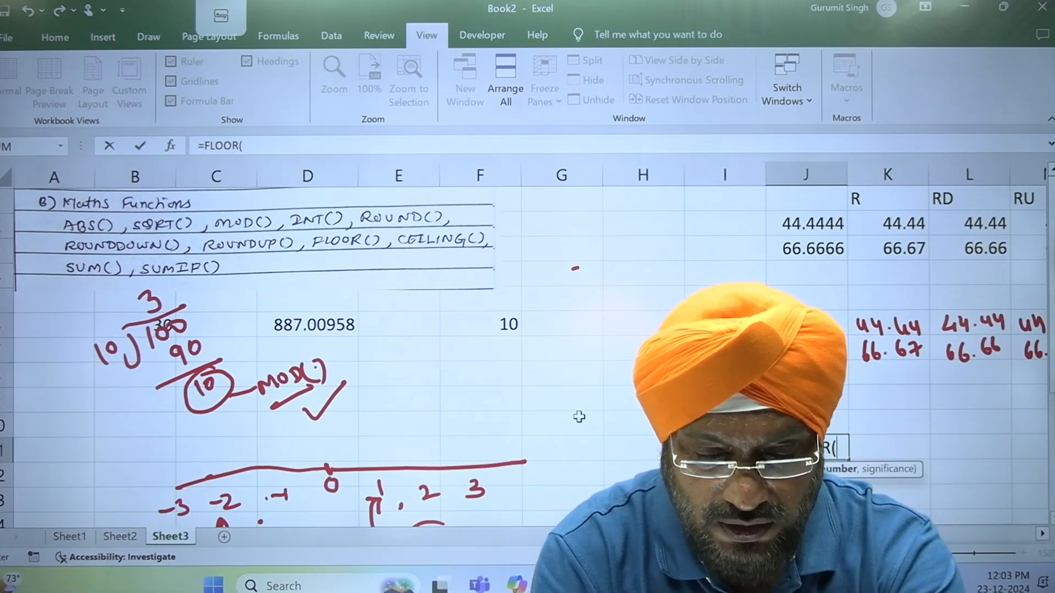
text(5)
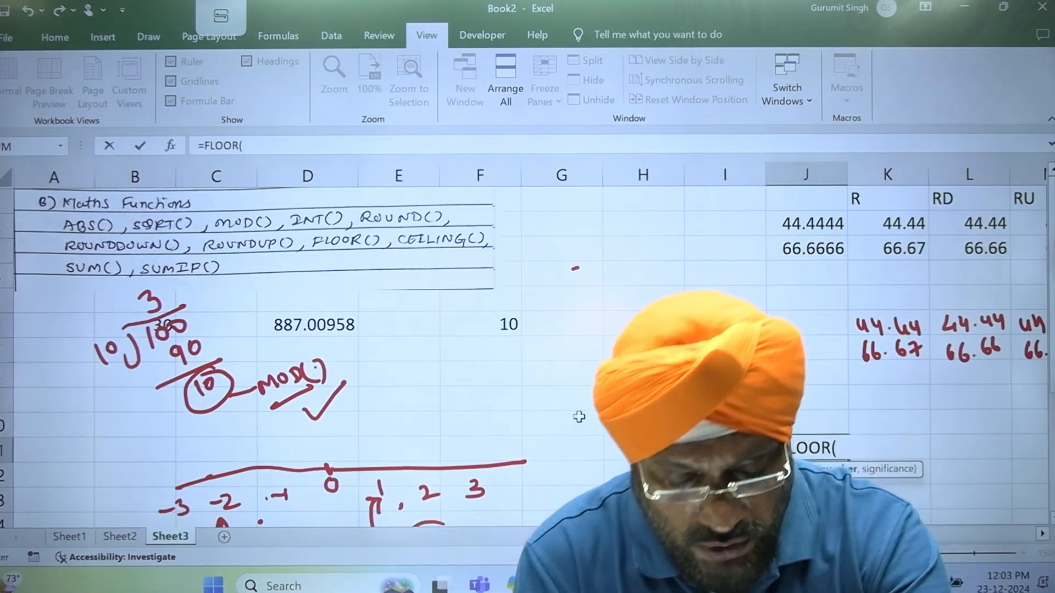
text(24)
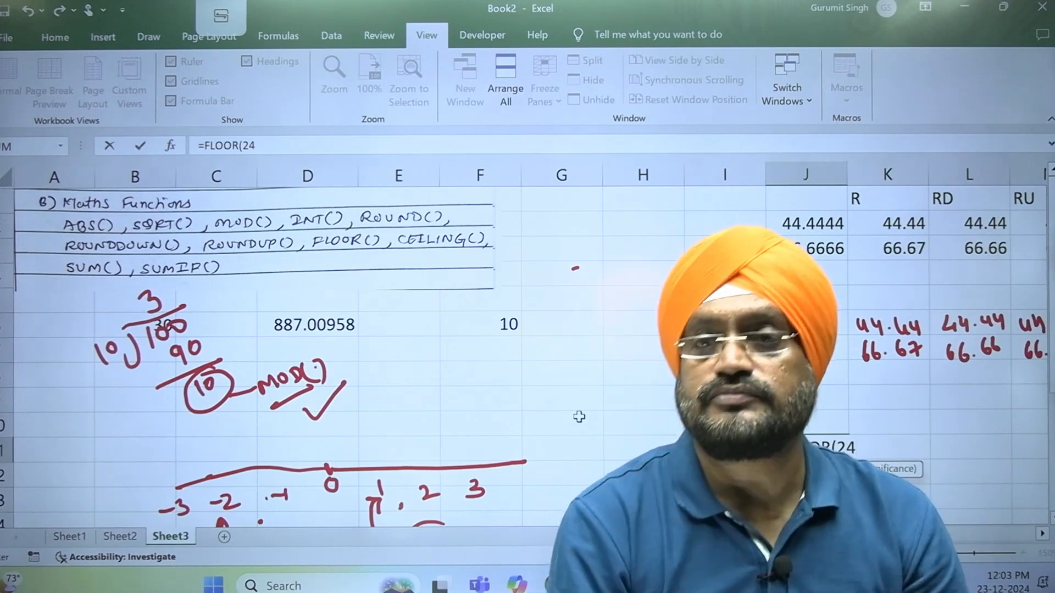
text(,)
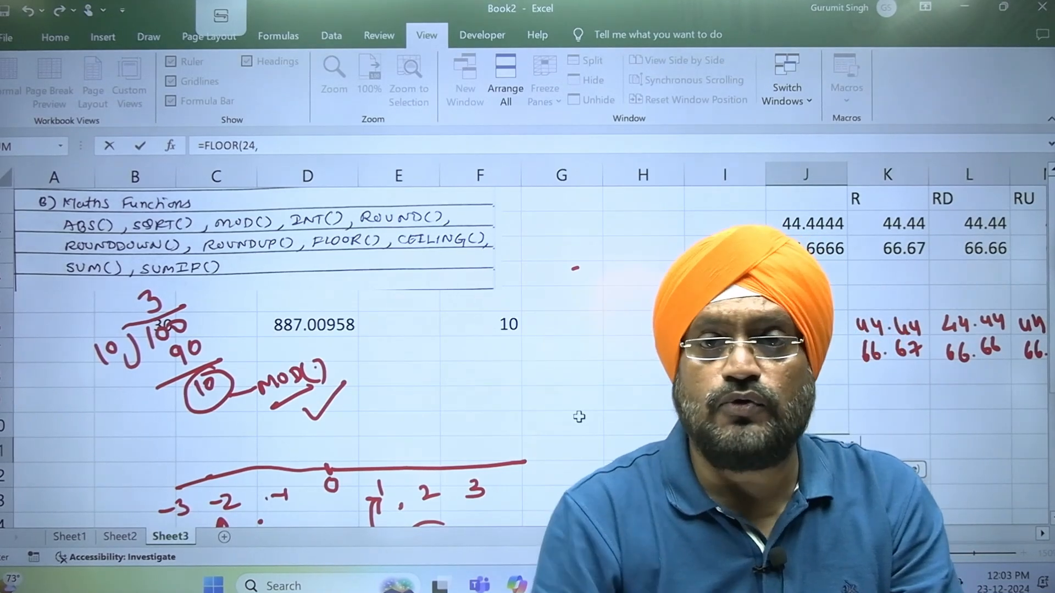
text(5)
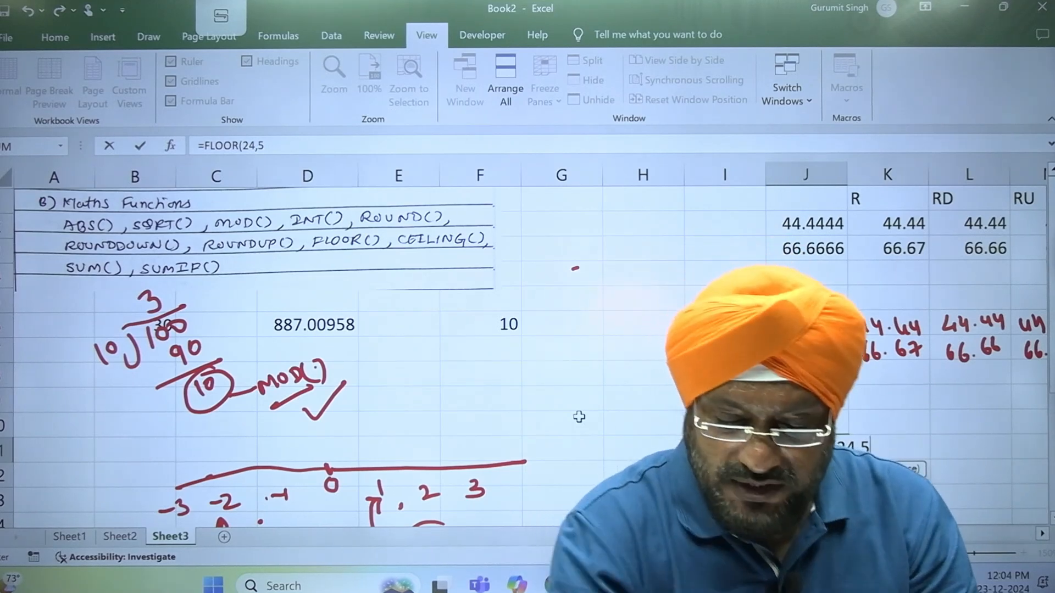
text())
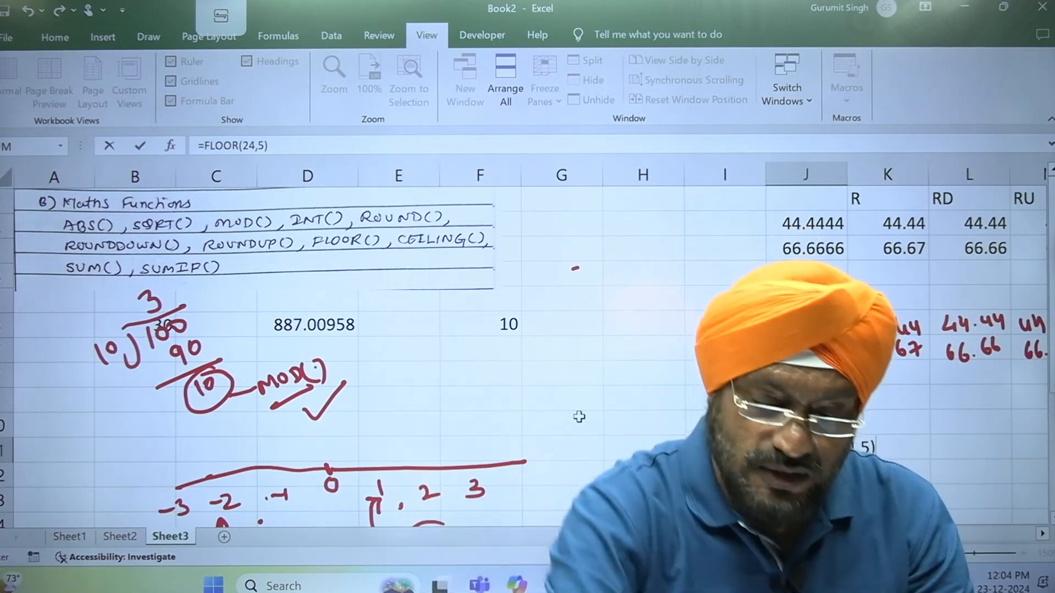
key(Return)
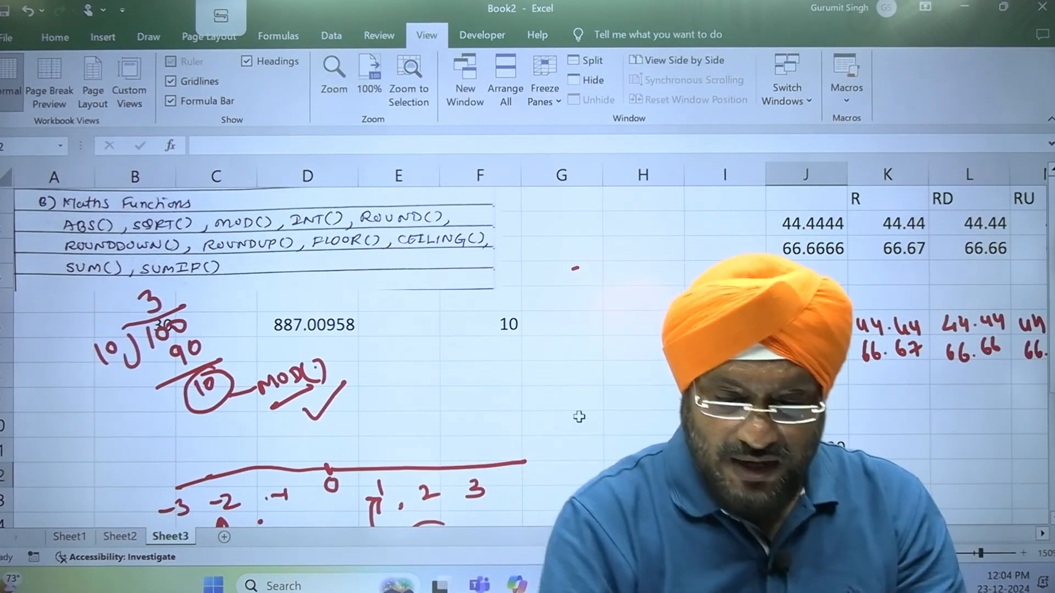
Replace FLOOR with CEILING in the J11 formula so it reads =CEILING(24,5)
key(Up)
key(F2)
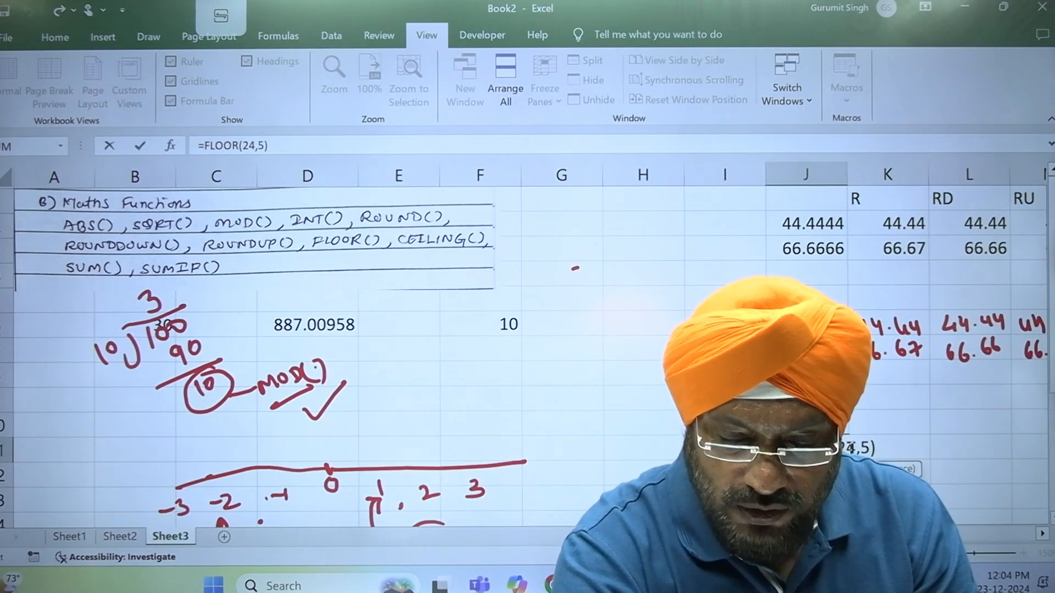
key(BackSpace)
key(BackSpace)
key(BackSpace)
key(BackSpace)
key(BackSpace)
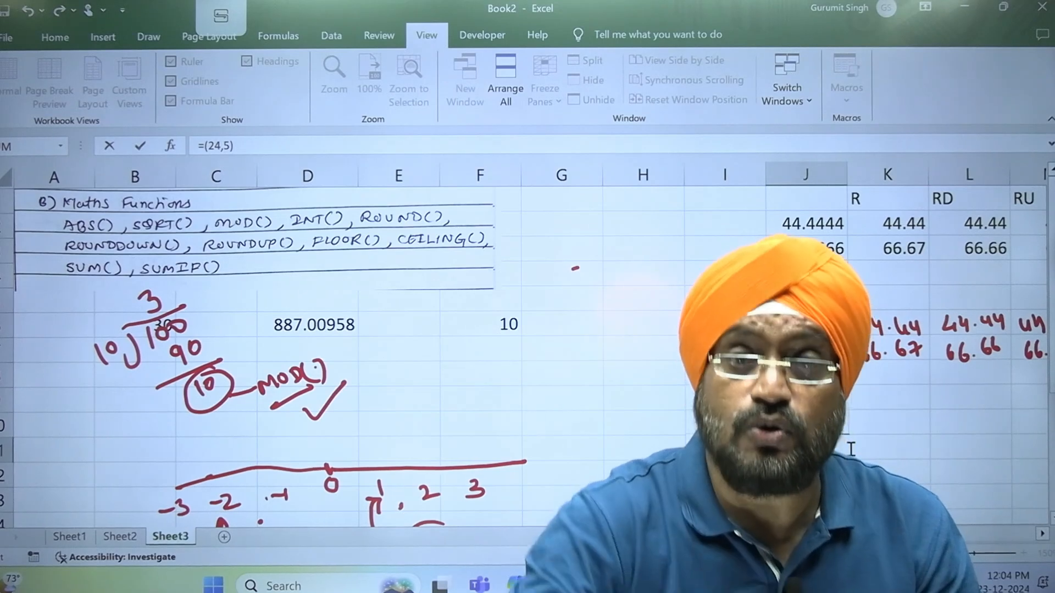
text(CEILING)
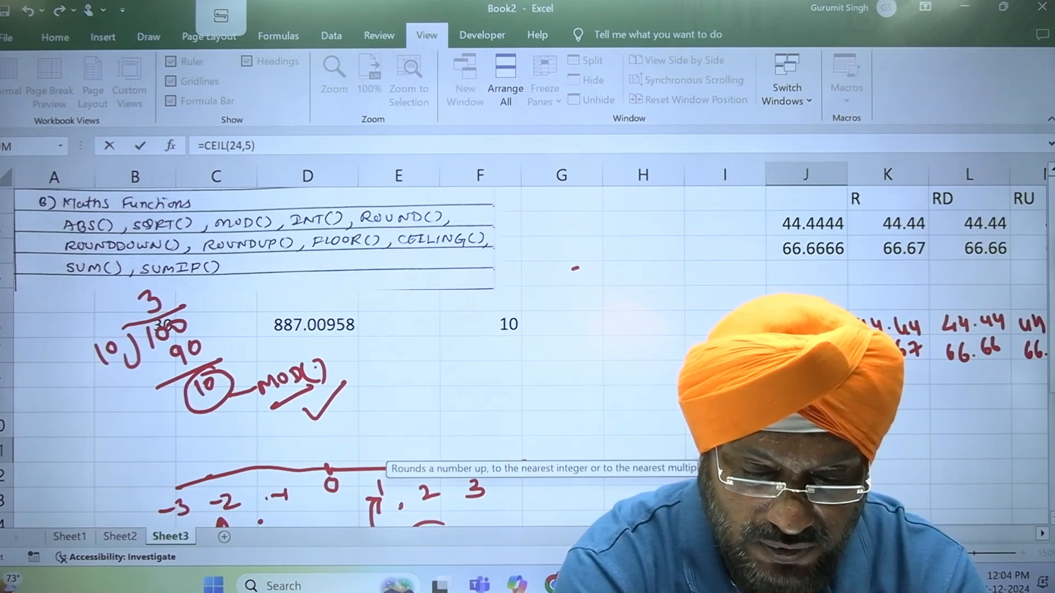
key(Return)
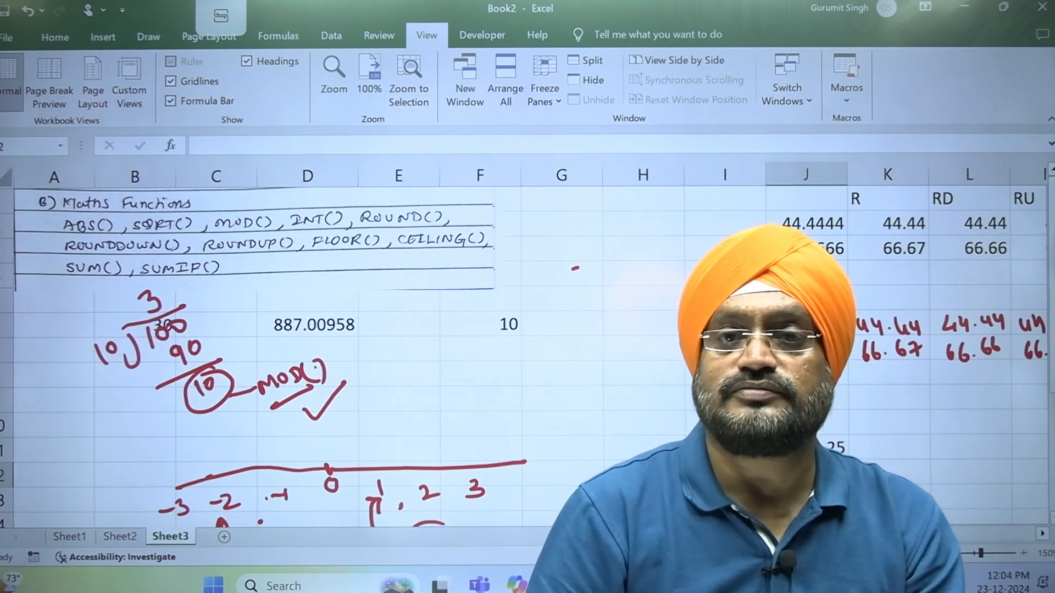
Bring J11 fully into view and examine the arguments of its CEILING formula
click(1042, 537)
click(1043, 536)
click(1042, 536)
click(1043, 537)
click(1043, 536)
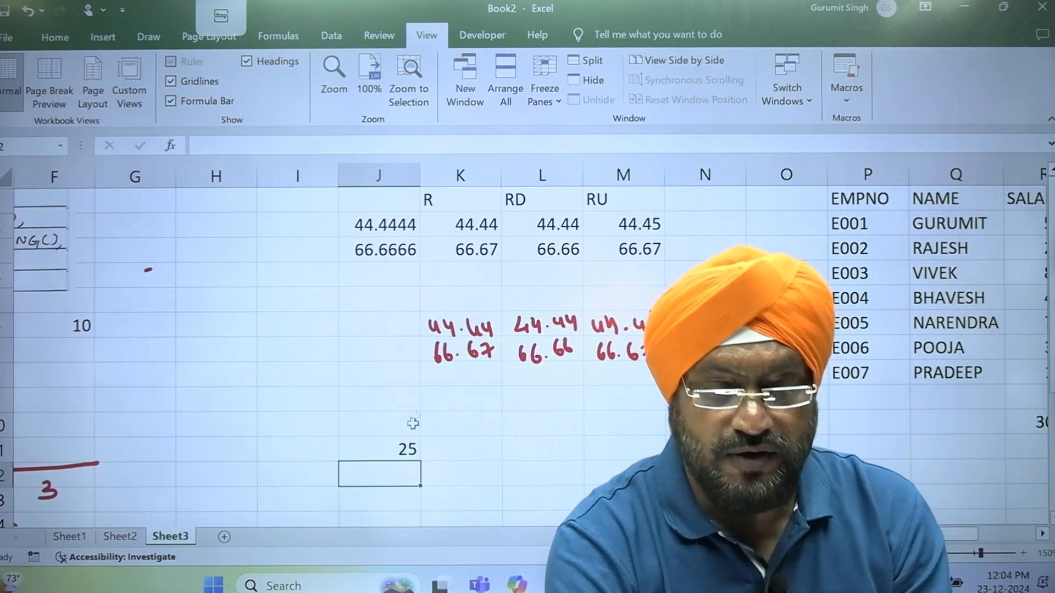
double_click(404, 452)
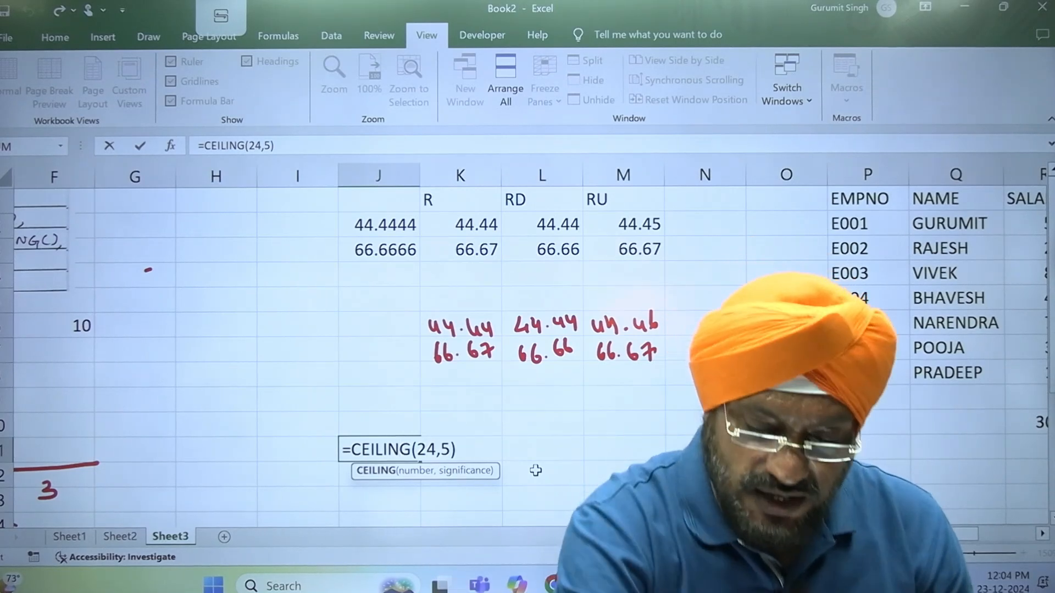
key(Return)
Switch the function in J11 back to FLOOR, making the formula =FLOOR(24,5)
double_click(404, 448)
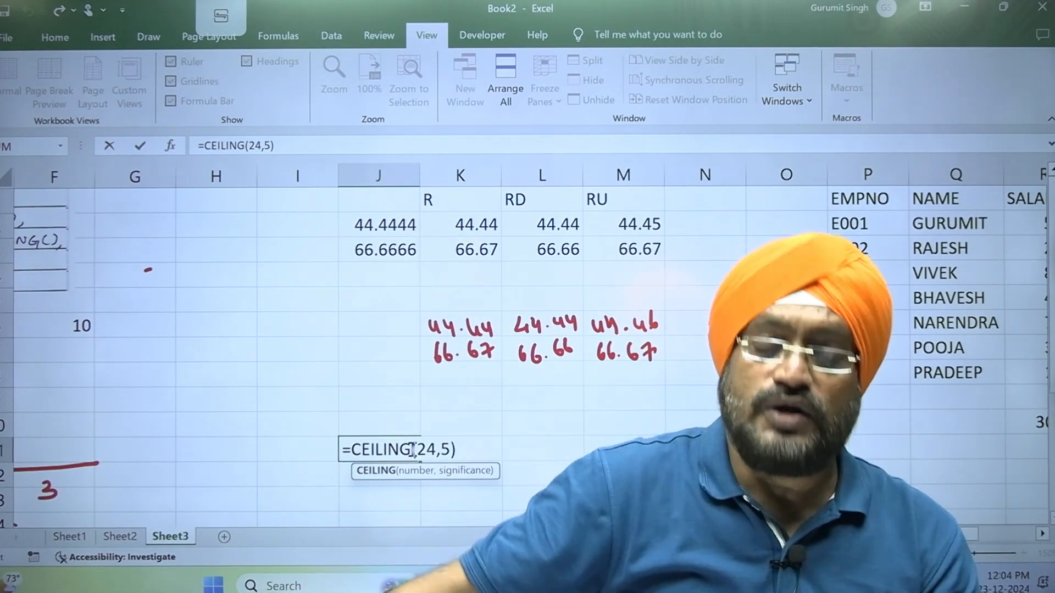
key(Left)
key(BackSpace)
key(BackSpace)
key(BackSpace)
key(BackSpace)
key(BackSpace)
key(BackSpace)
key(BackSpace)
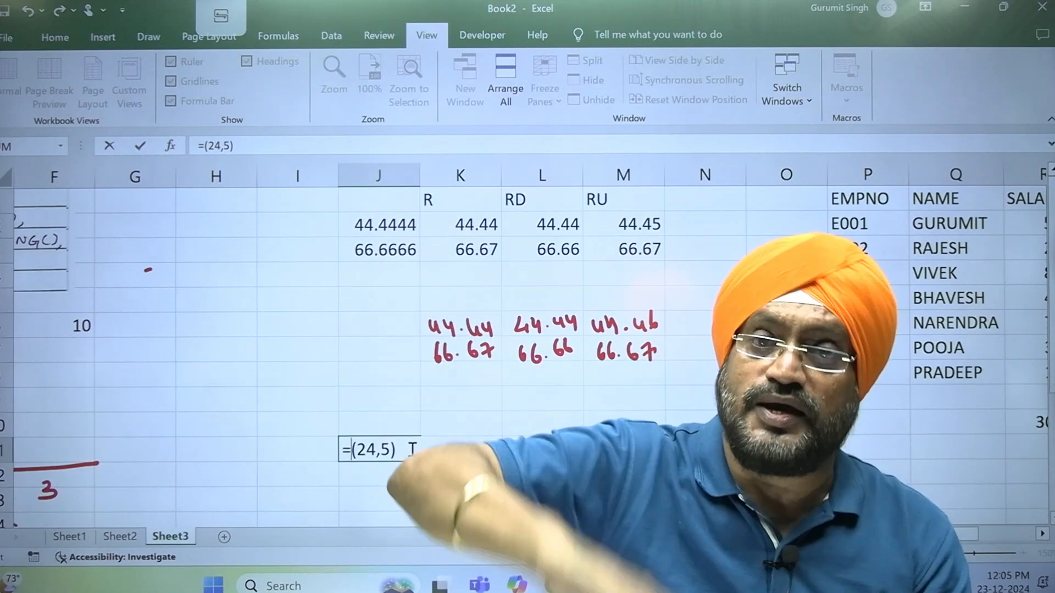
text(FLOOR)
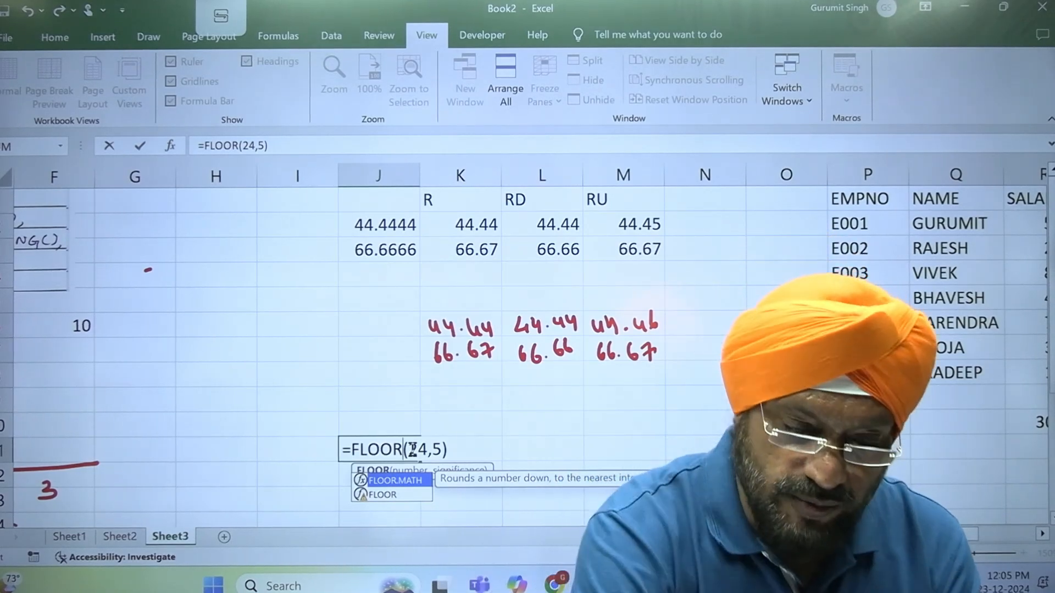
key(Return)
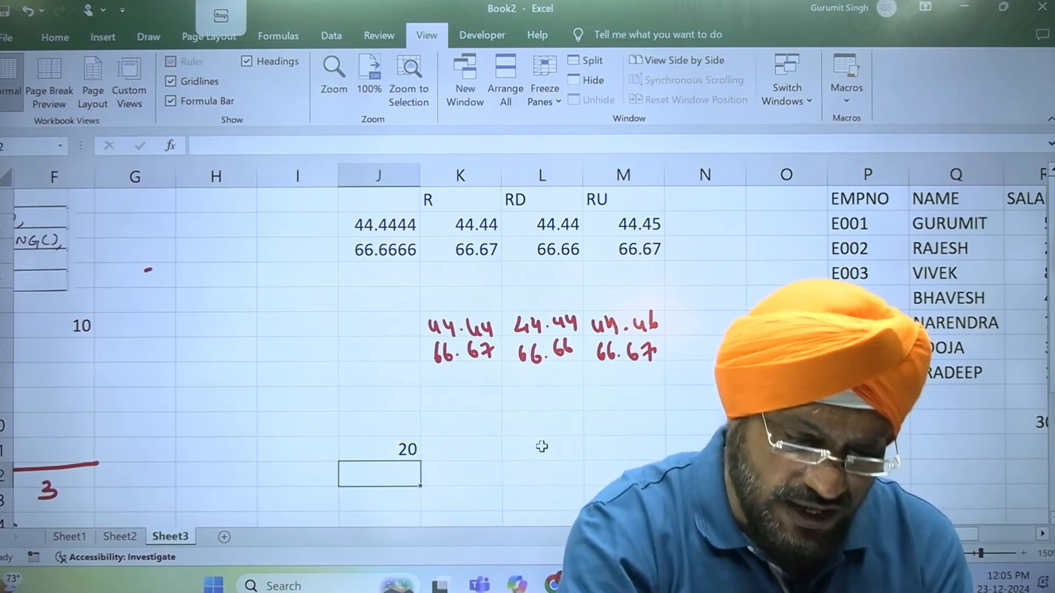
Round 78 down to a multiple of 25 in J9 with the formula =FLOOR(78,25)
click(383, 400)
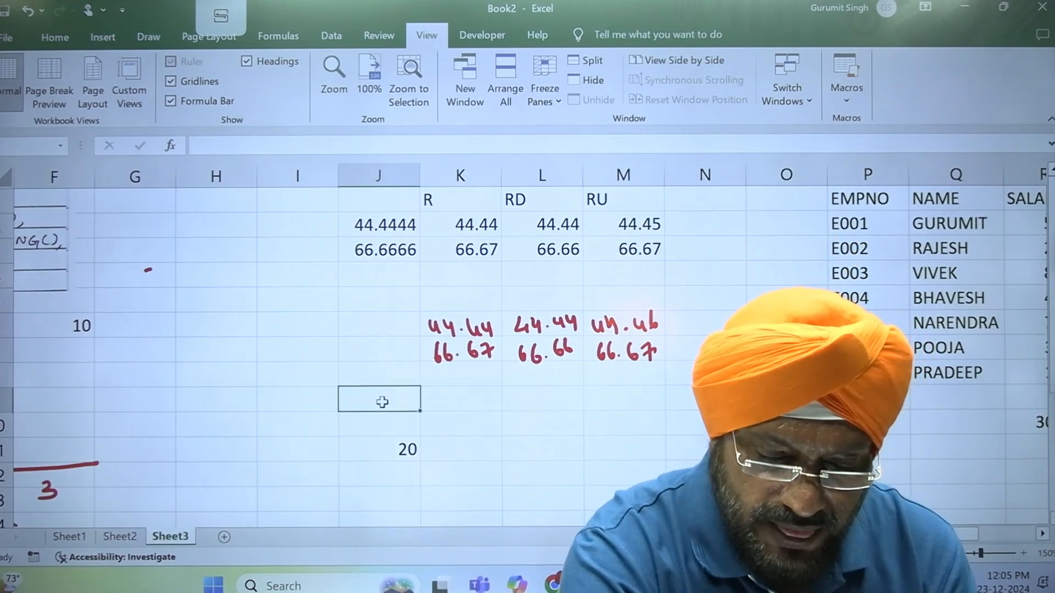
text(=FLOOR)
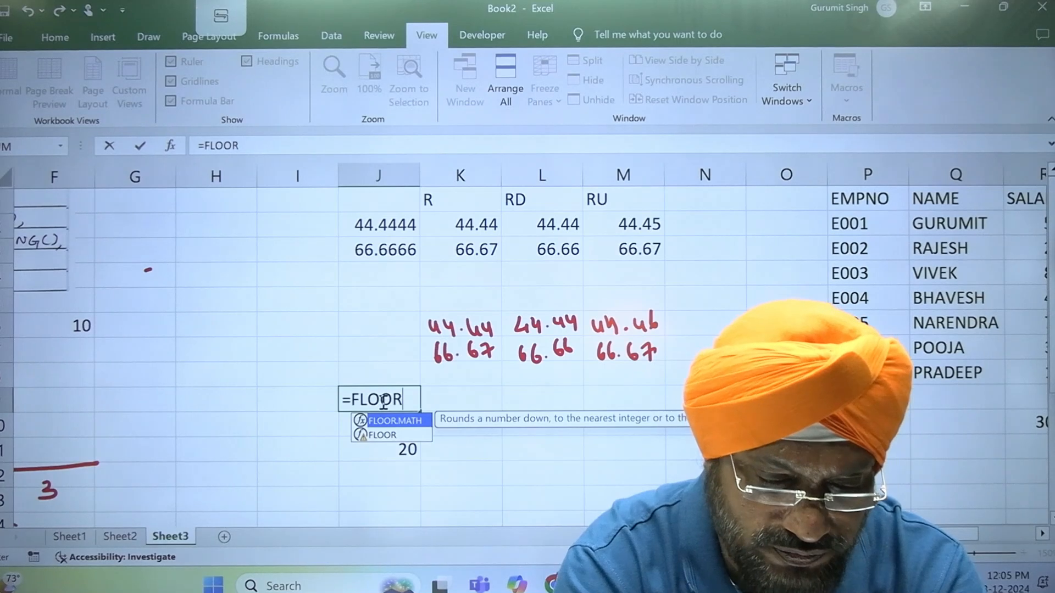
text(()
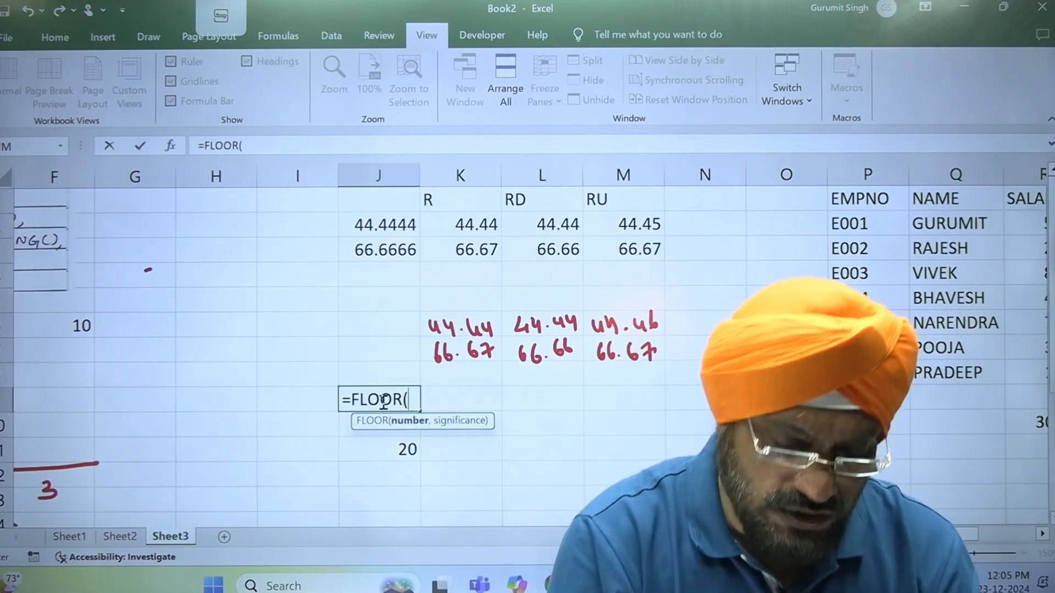
text(78)
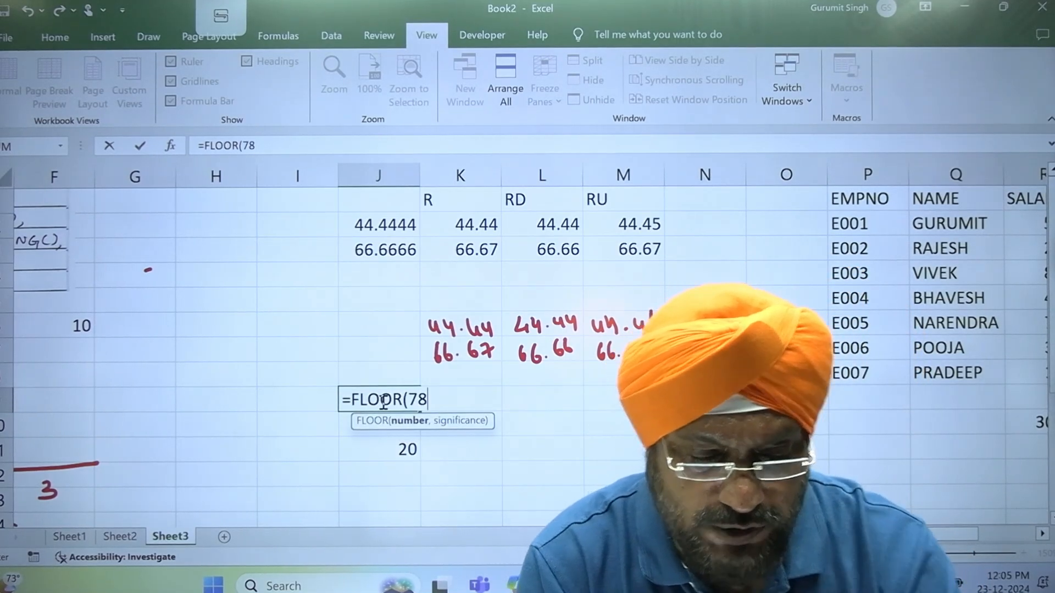
text(,25)
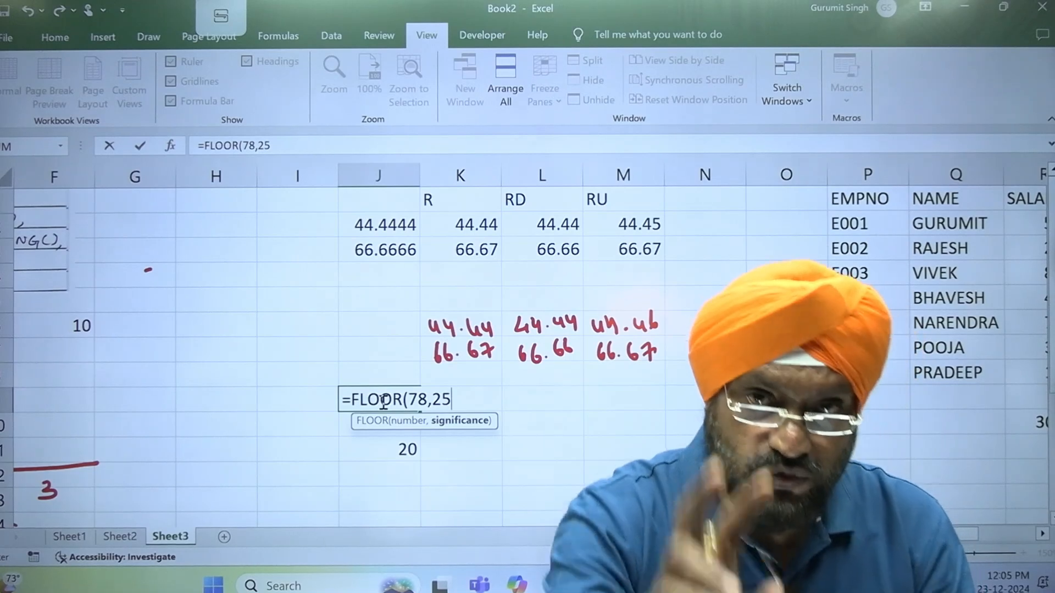
text())
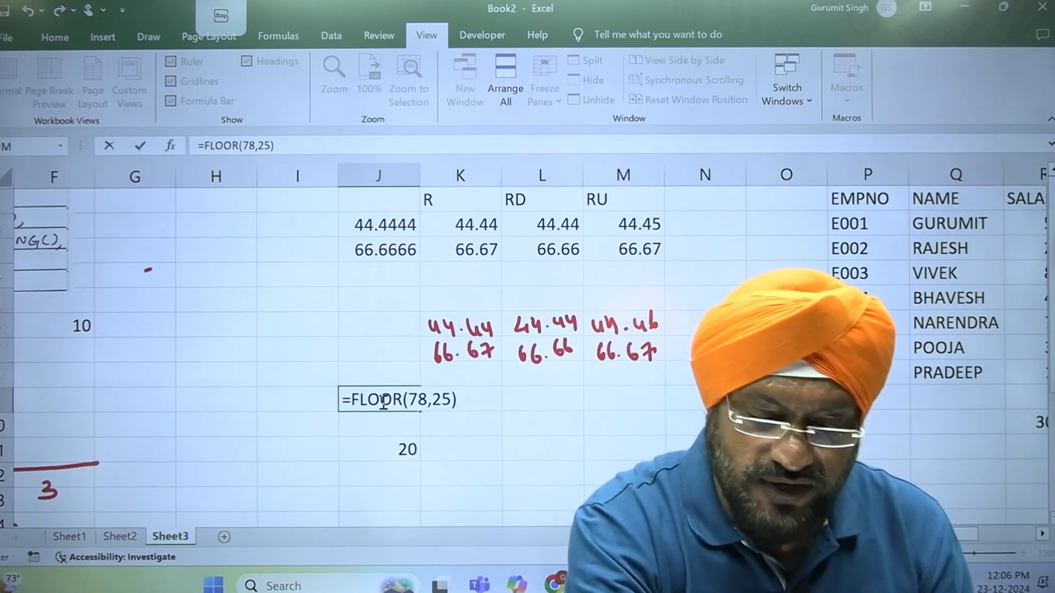
key(Return)
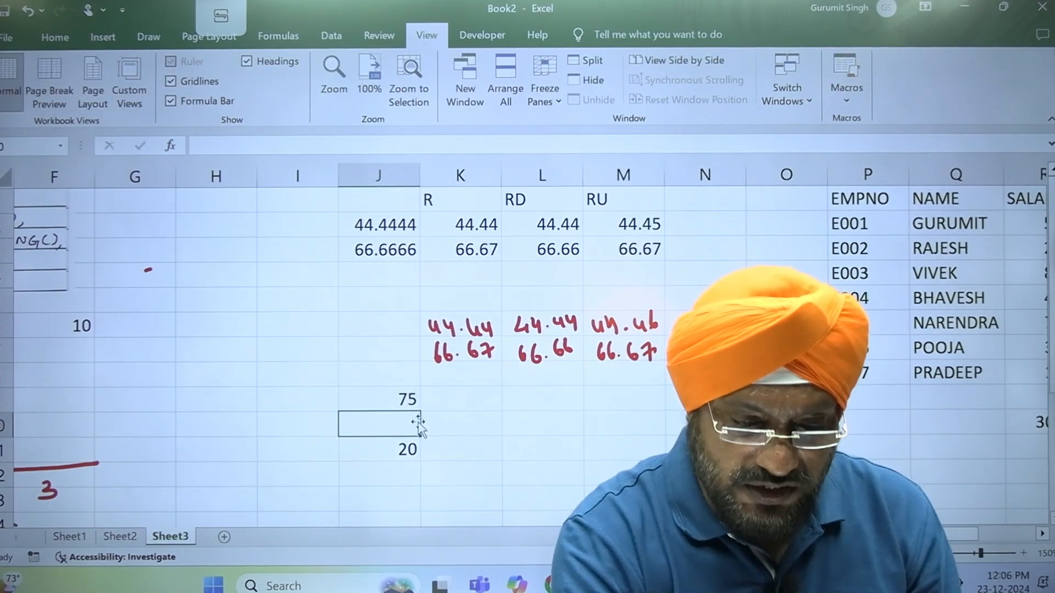
Change the J9 formula to =CEILING(78,25) so that 78 is rounded up instead
double_click(412, 400)
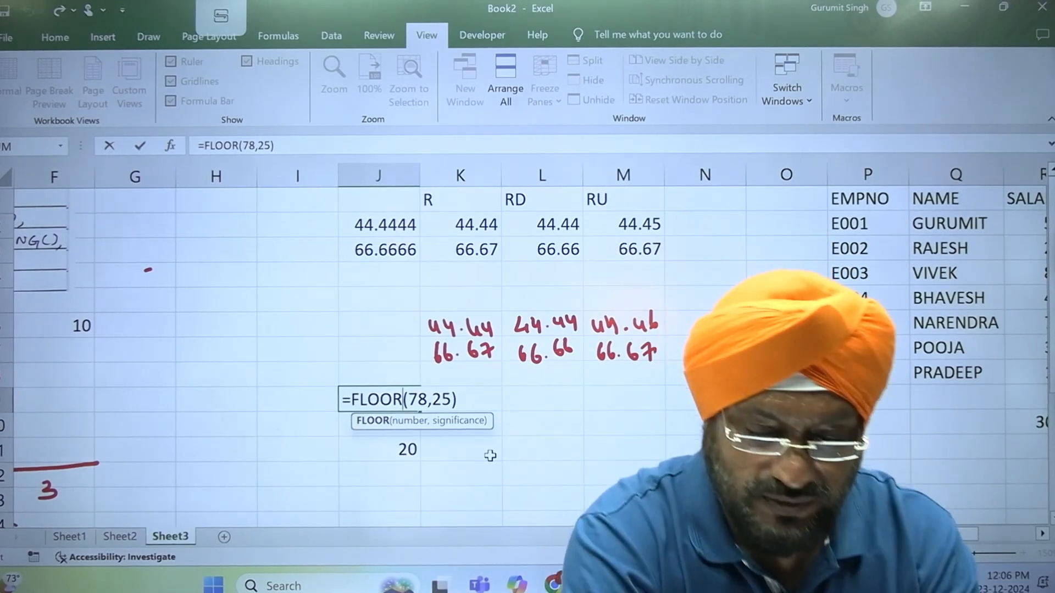
key(BackSpace)
key(BackSpace)
key(BackSpace)
key(BackSpace)
key(BackSpace)
text(CEILING)
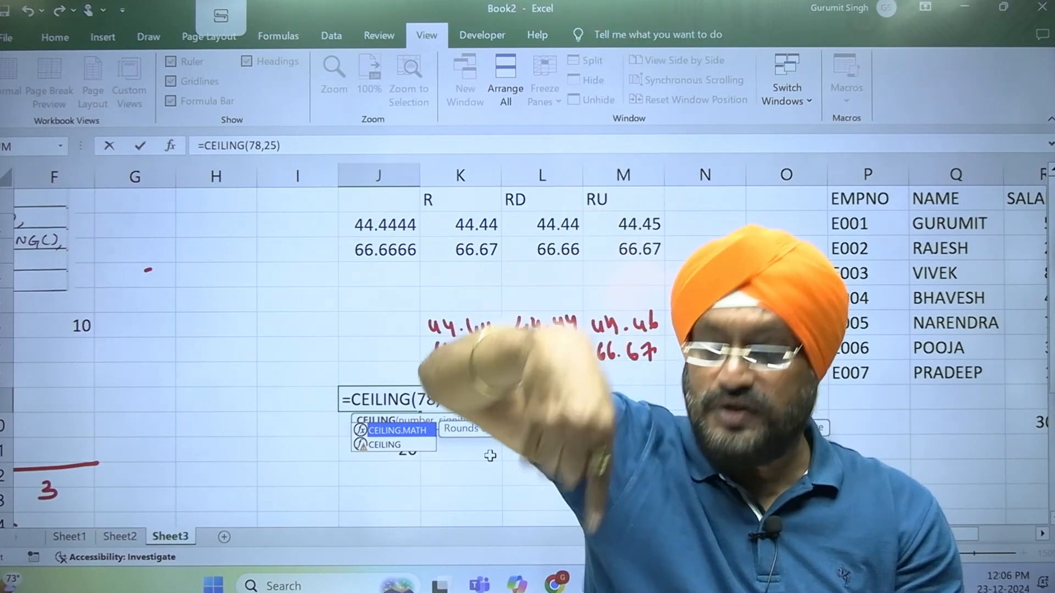
key(Return)
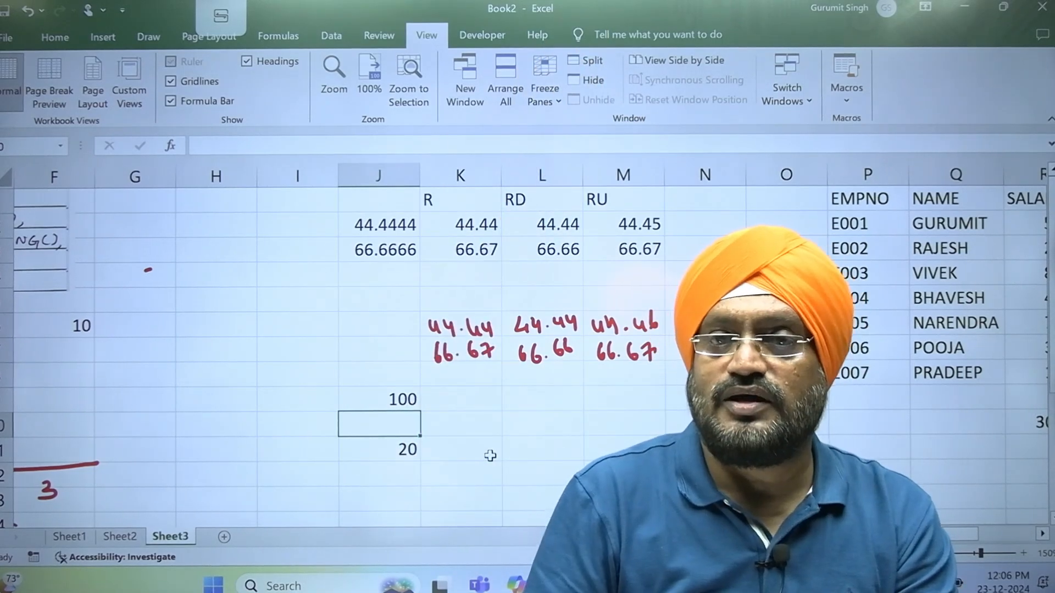
Switch to the browser showing 23-10-23.pdf and review the function categories that follow the maths functions
click(672, 420)
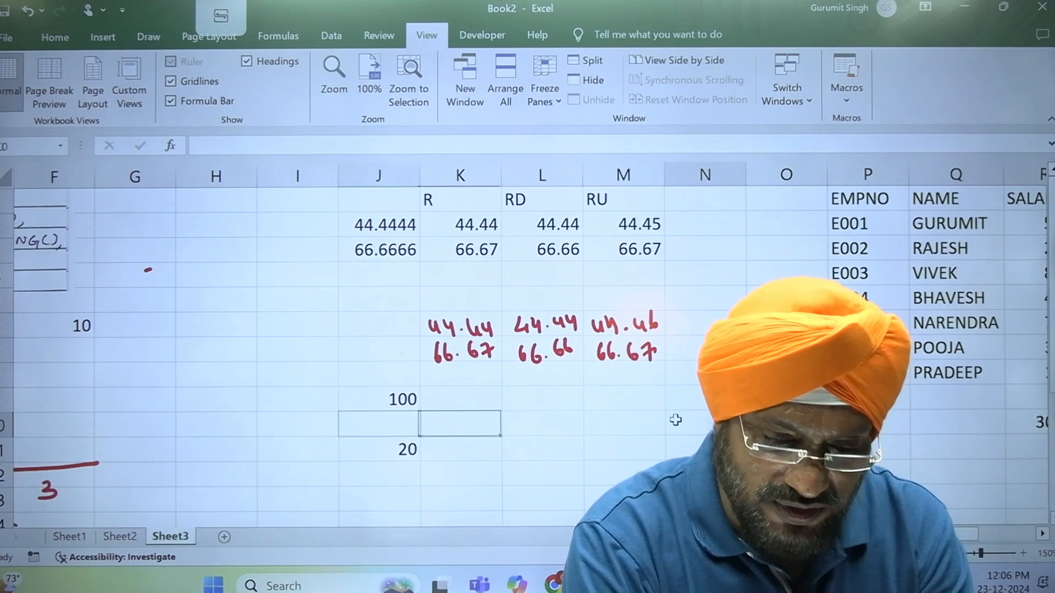
click(582, 495)
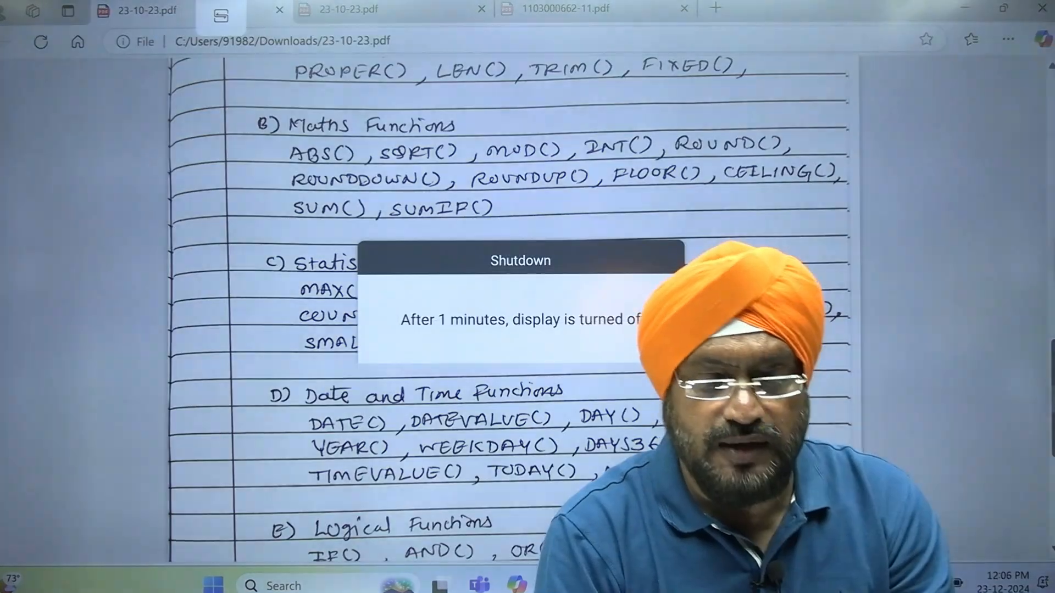
scroll(508, 310, down, 3)
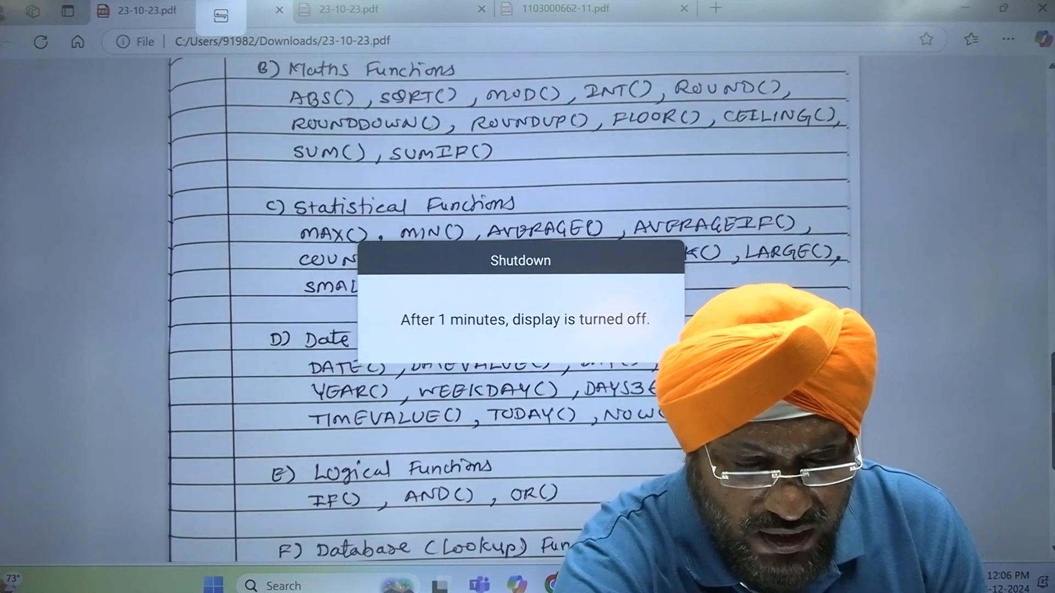
scroll(508, 310, down, 3)
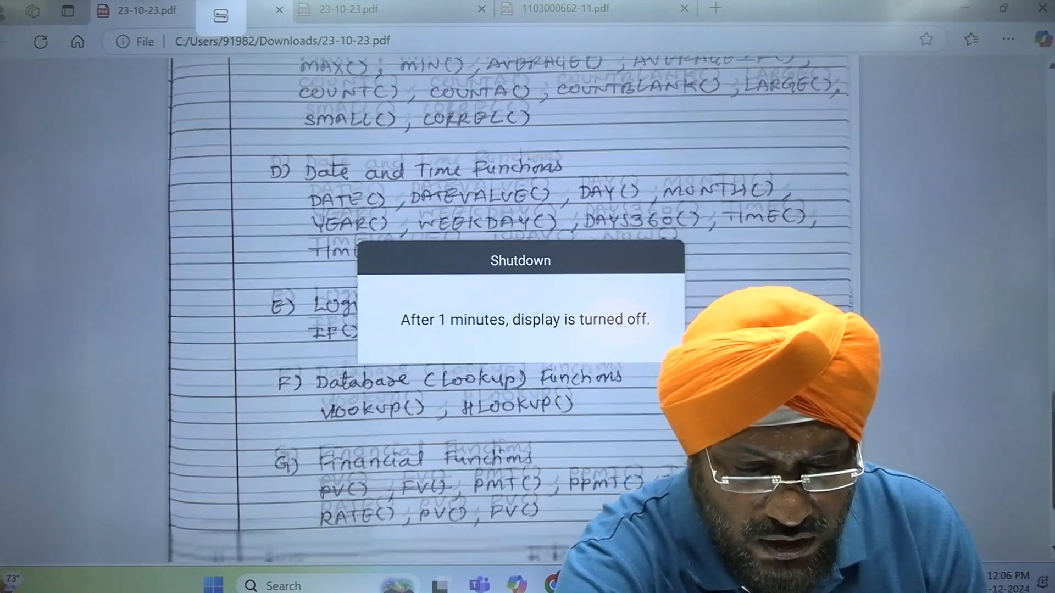
scroll(508, 310, down, 1)
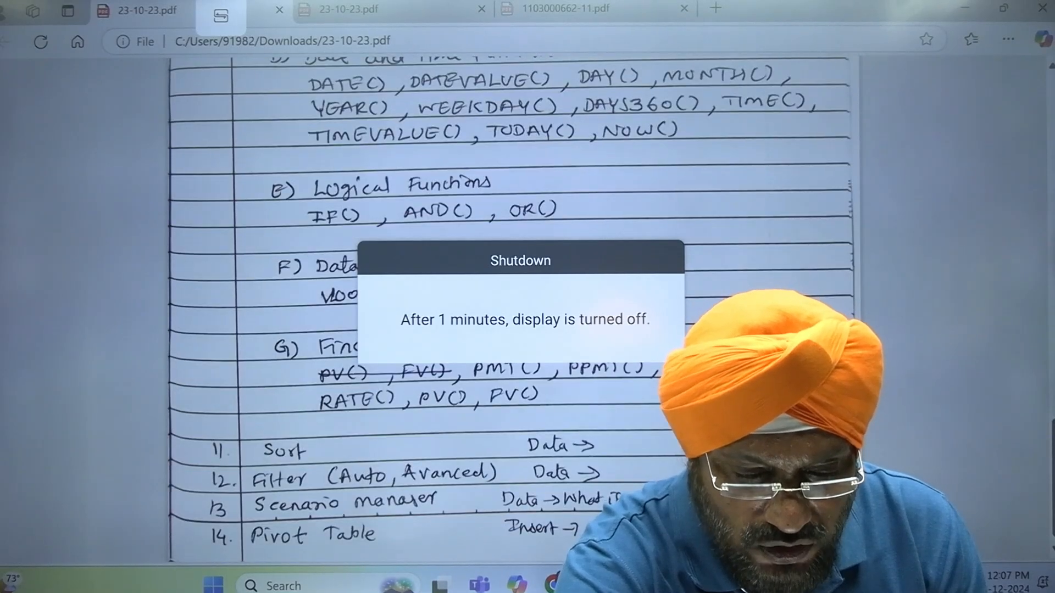
scroll(508, 310, up, 5)
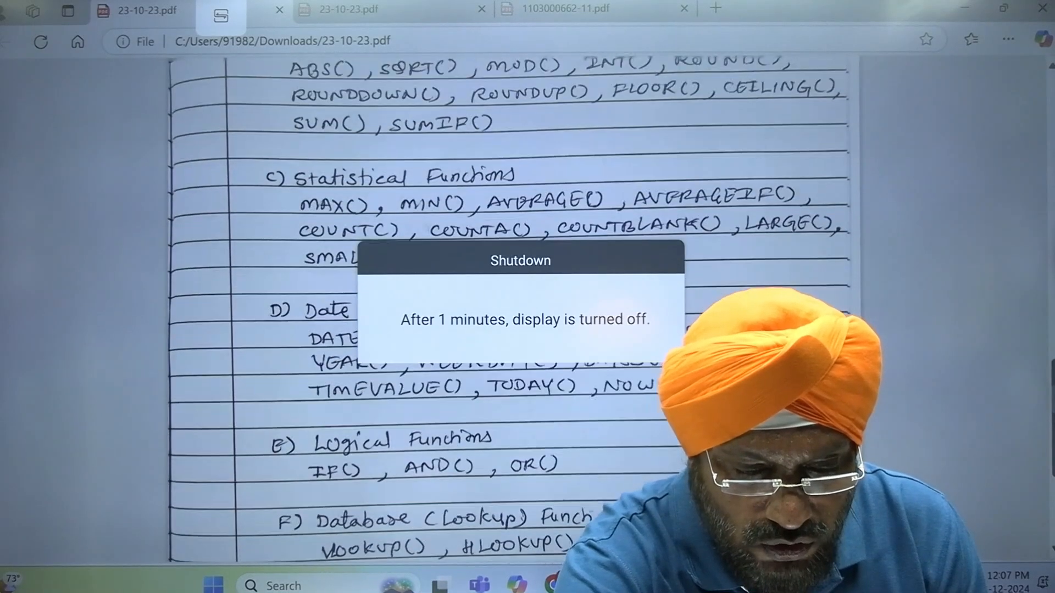